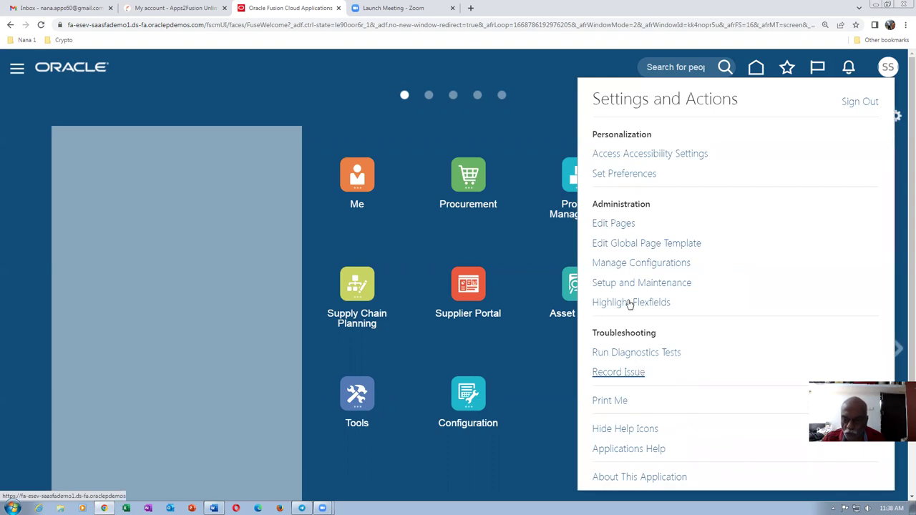
Open the Manufacturing and Supply Chain Materials Management offering in Setup and Maintenance.
{"action": "left_click", "coordinate": [639, 285]}
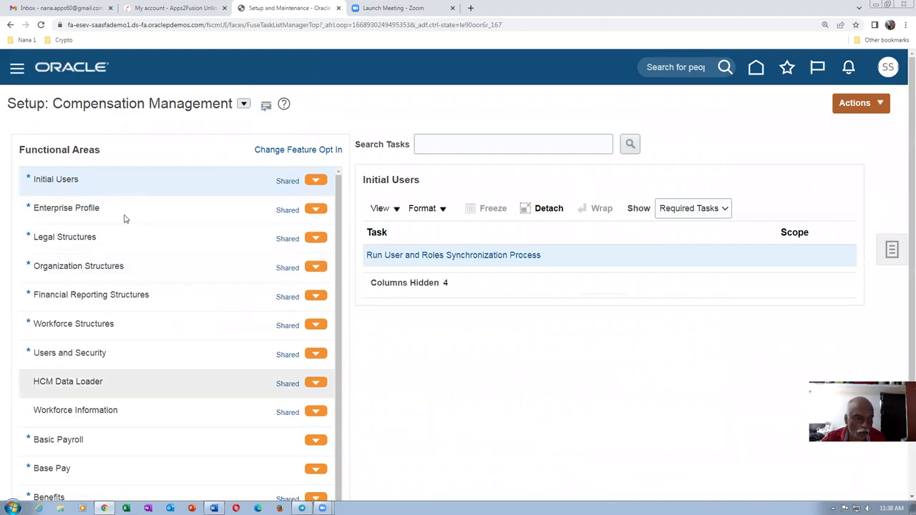
{"action": "left_click", "coordinate": [243, 104]}
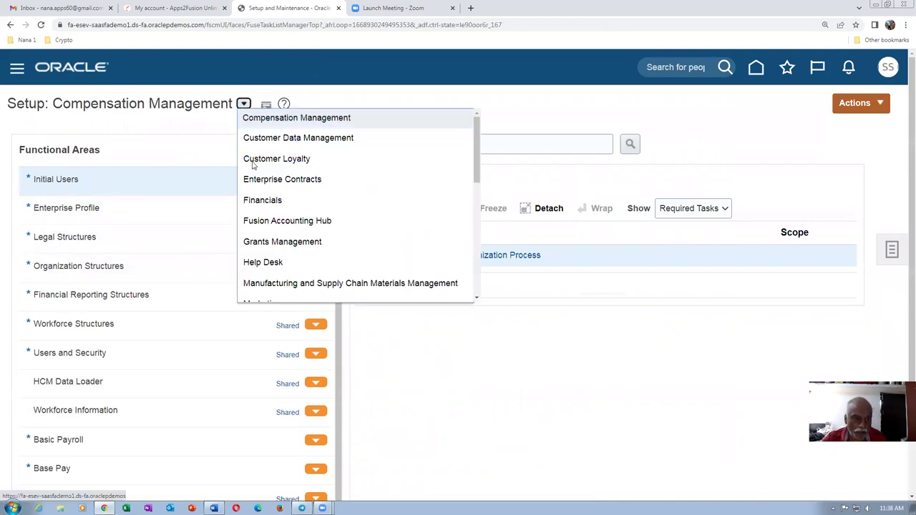
{"action": "left_click", "coordinate": [248, 282]}
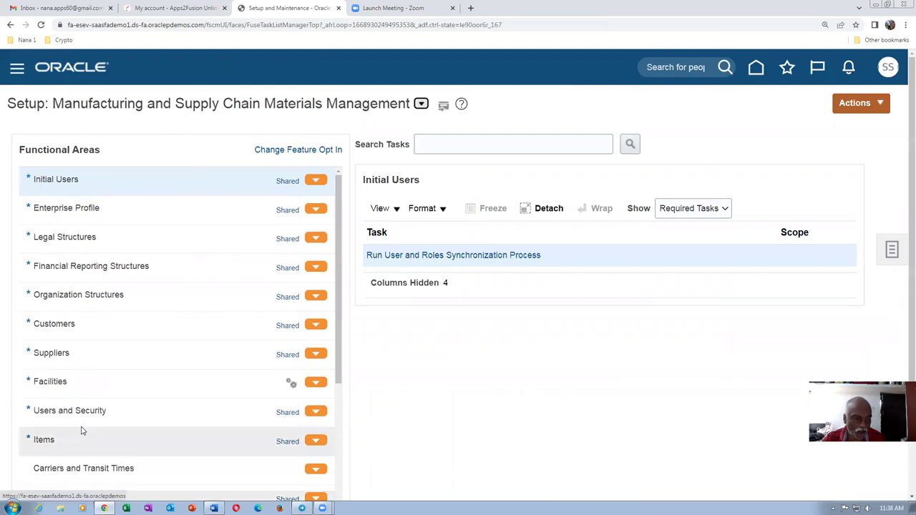
List all tasks, not only required ones, for the Facilities functional area.
{"action": "left_click", "coordinate": [101, 385]}
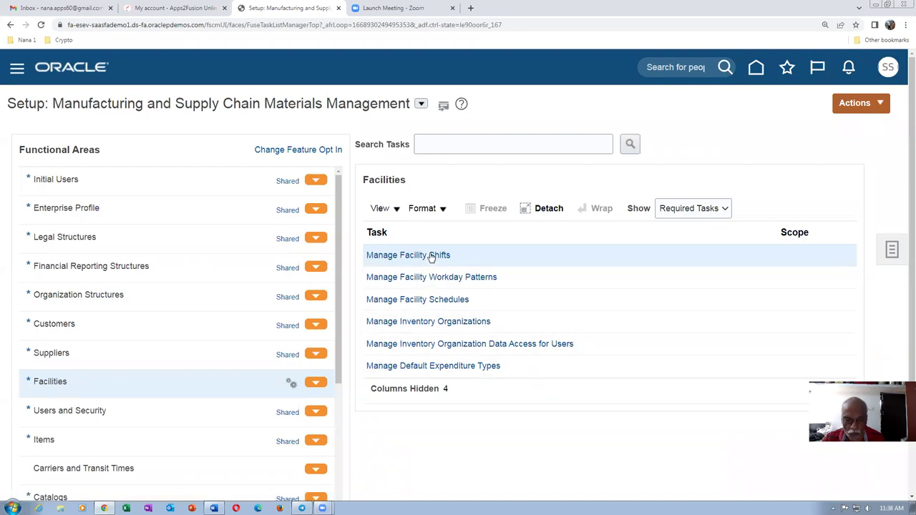
{"action": "left_click", "coordinate": [691, 207]}
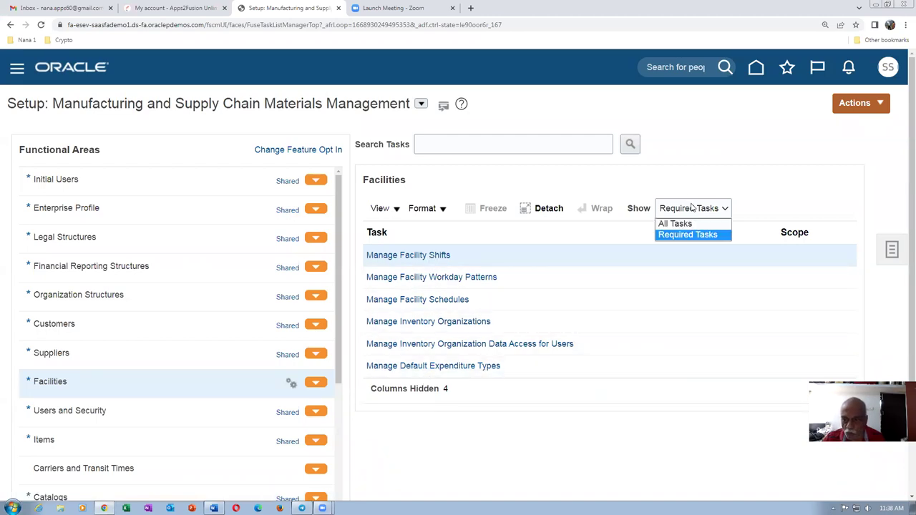
{"action": "left_click", "coordinate": [690, 223]}
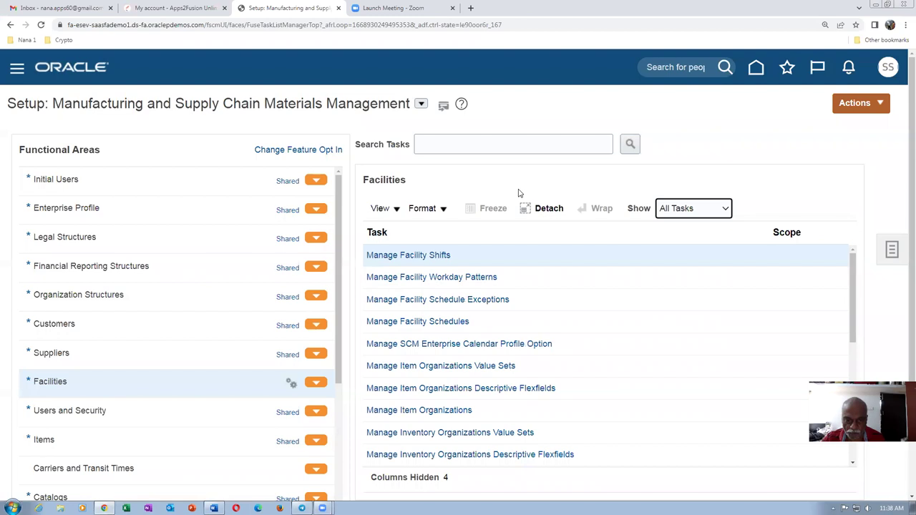
{"action": "scroll", "coordinate": [520, 195], "scroll_direction": "down", "scroll_amount": 3}
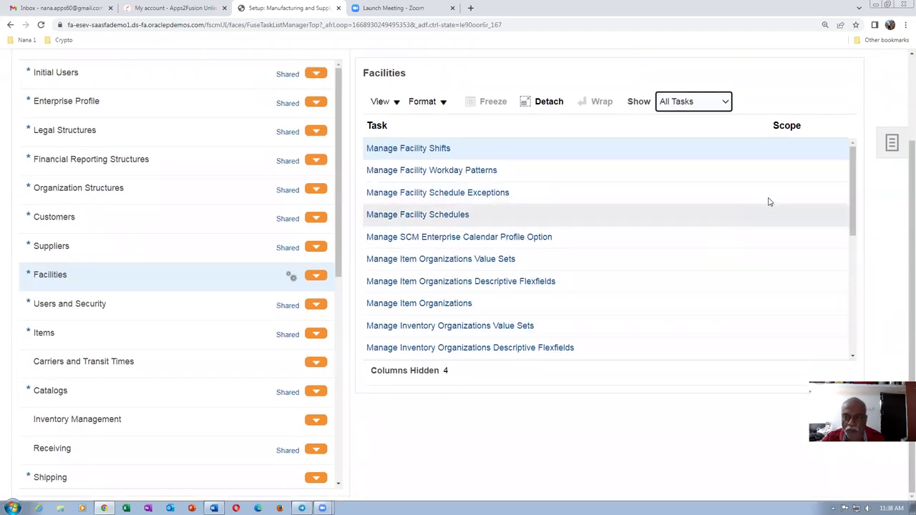
{"action": "left_click_drag", "start_coordinate": [853, 228], "coordinate": [903, 287]}
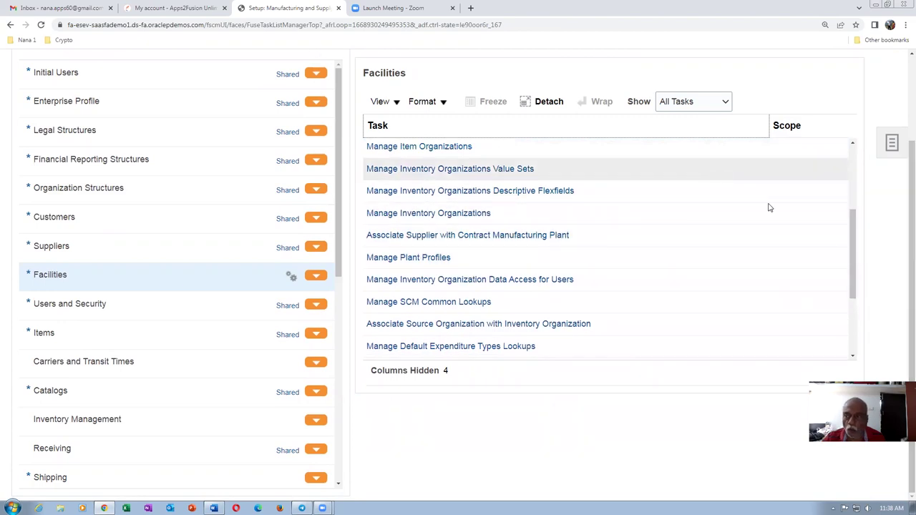
{"action": "scroll", "coordinate": [902, 241], "scroll_direction": "up", "scroll_amount": 2}
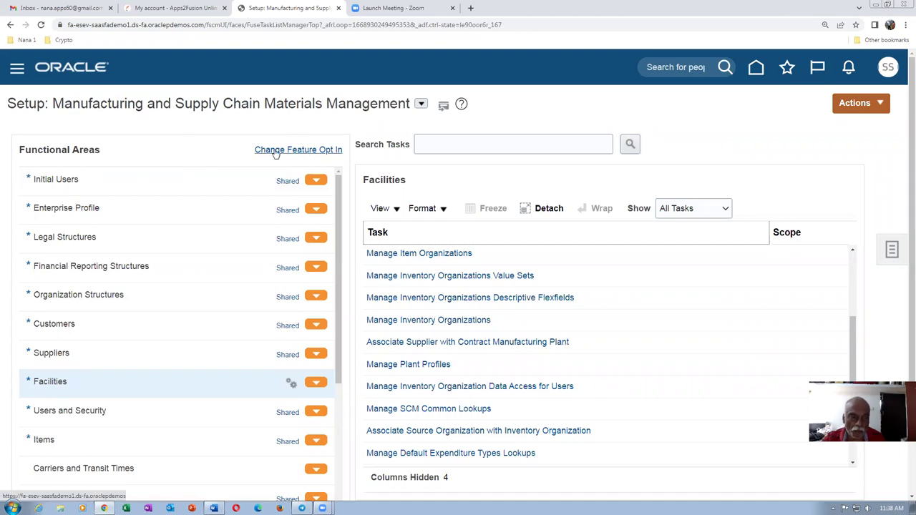
Enable the Facilities feature Capture Electronic Records and Electronic Signatures for SCM Transactions.
{"action": "left_click_drag", "start_coordinate": [19, 150], "coordinate": [80, 150]}
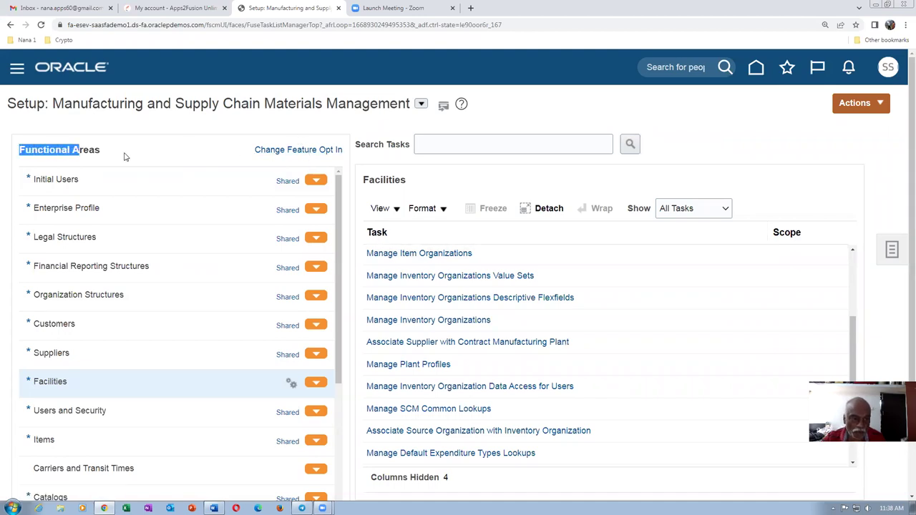
{"action": "left_click", "coordinate": [289, 152]}
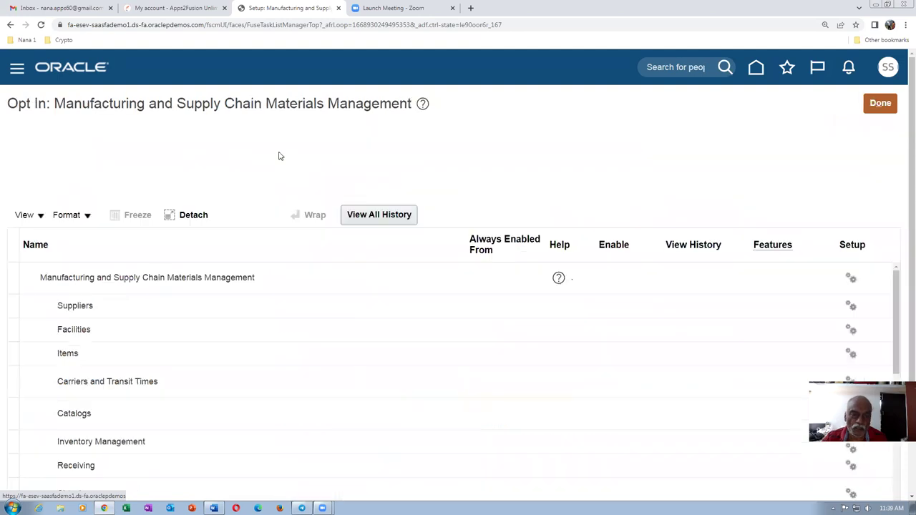
{"action": "left_click", "coordinate": [22, 258]}
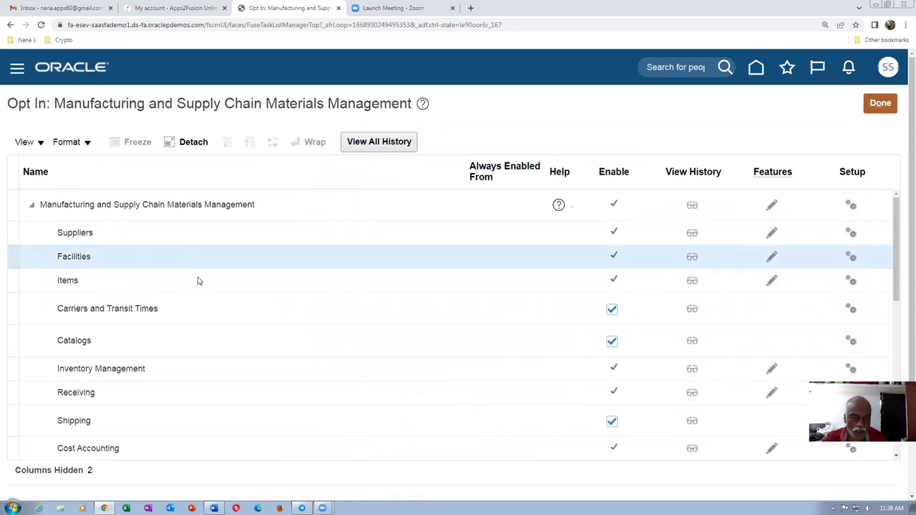
{"action": "left_click", "coordinate": [772, 257]}
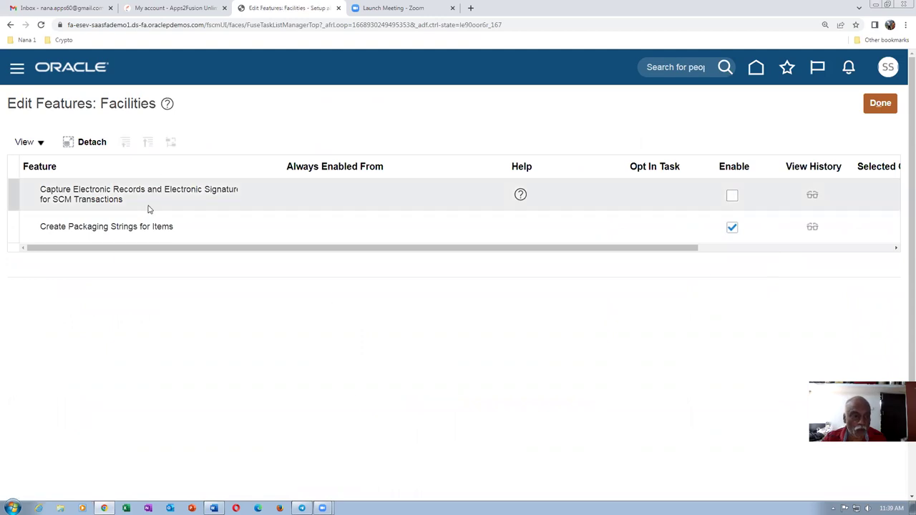
{"action": "left_click", "coordinate": [151, 206]}
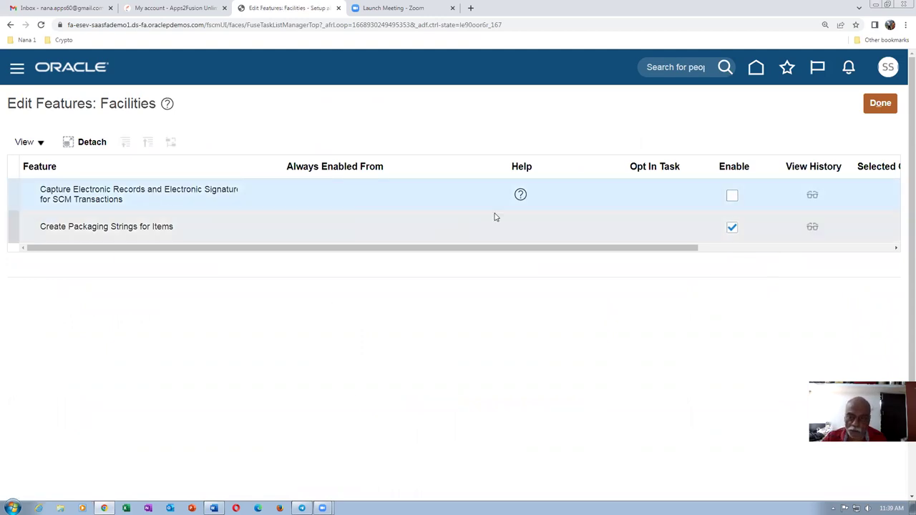
{"action": "left_click", "coordinate": [733, 196]}
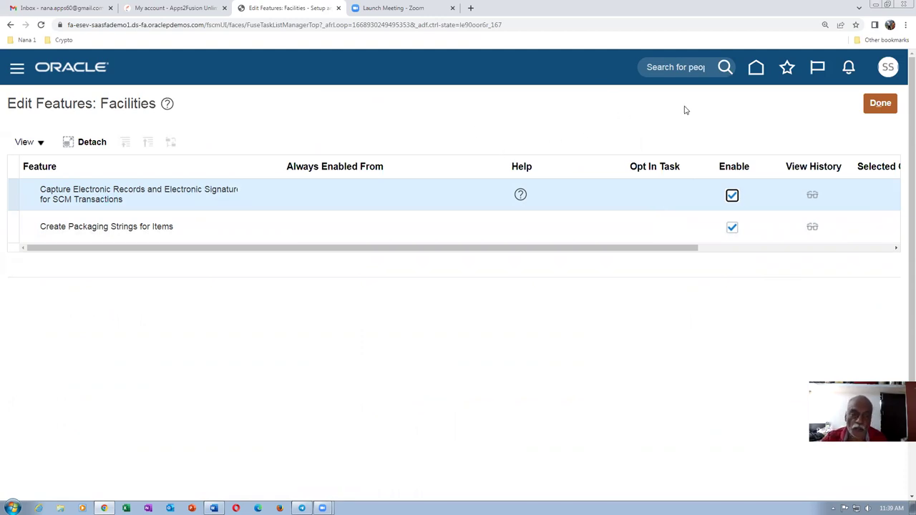
{"action": "left_click", "coordinate": [887, 104]}
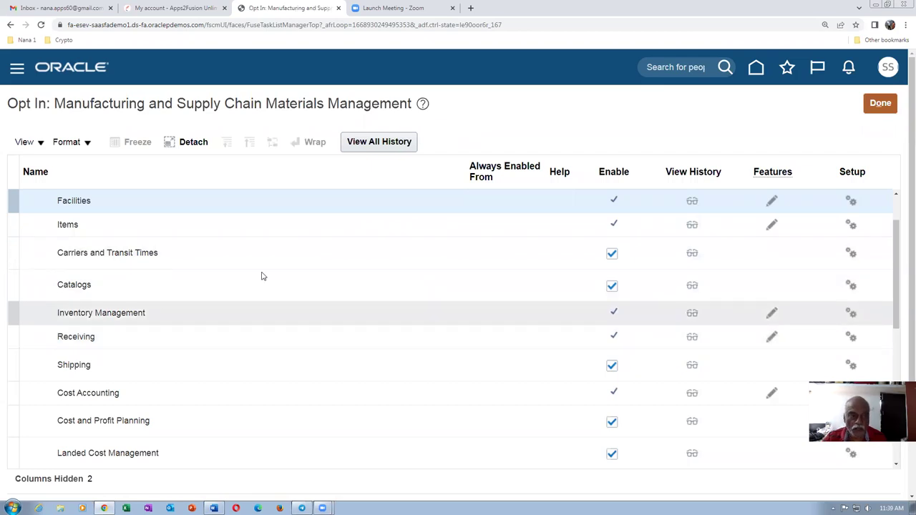
{"action": "left_click", "coordinate": [875, 103]}
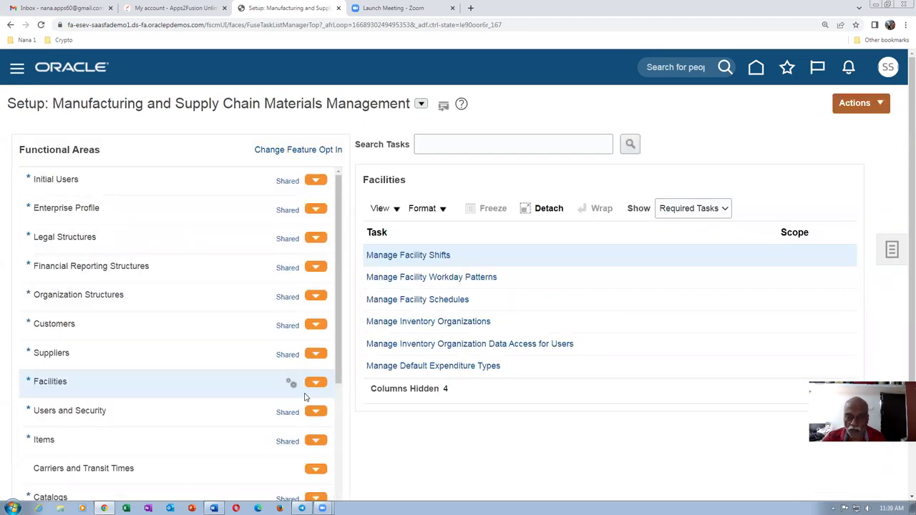
Show all Facilities tasks and scroll to Configure Electronic Signature Preferences.
{"action": "left_click", "coordinate": [690, 212]}
{"action": "left_click", "coordinate": [675, 220]}
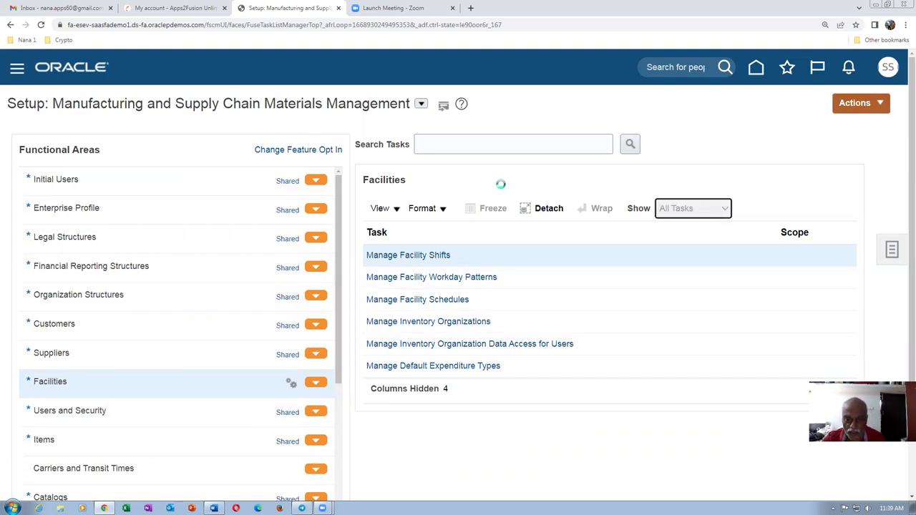
{"action": "scroll", "coordinate": [530, 319], "scroll_direction": "down", "scroll_amount": 1}
{"action": "scroll", "coordinate": [530, 318], "scroll_direction": "down", "scroll_amount": 5}
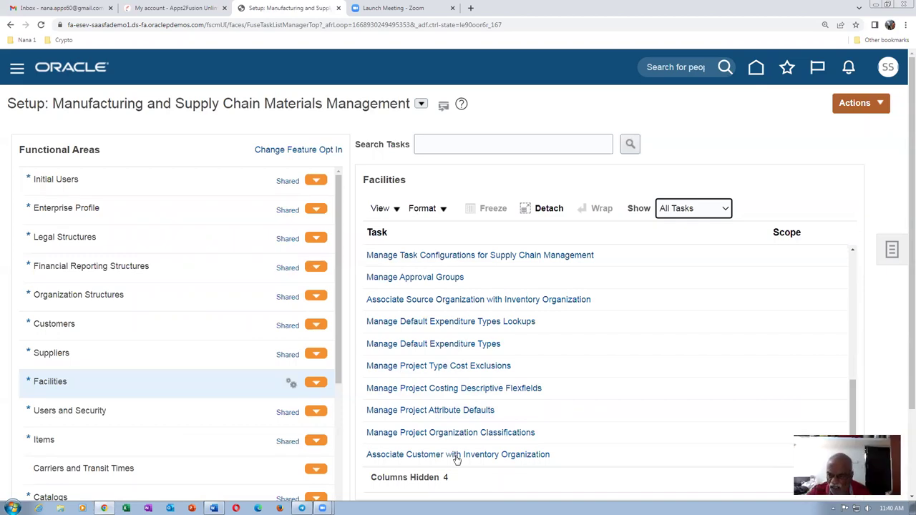
{"action": "scroll", "coordinate": [901, 399], "scroll_direction": "down", "scroll_amount": 2}
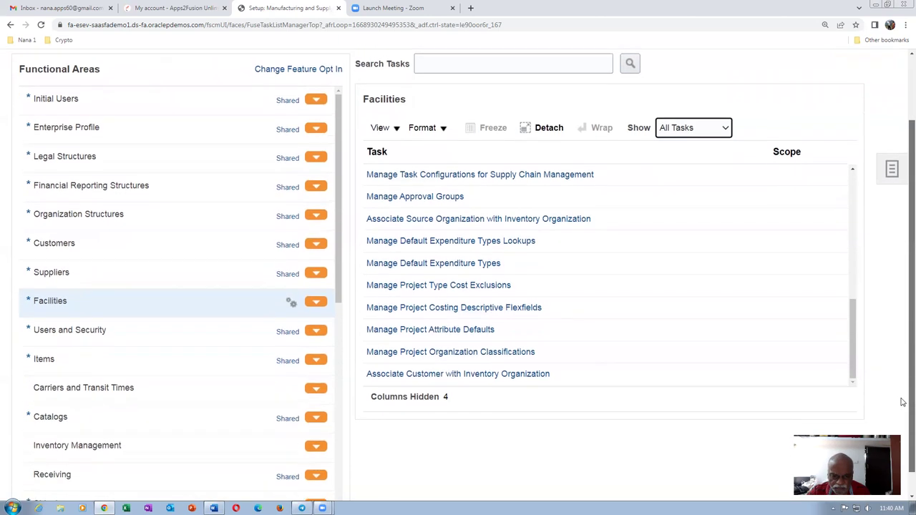
{"action": "scroll", "coordinate": [902, 402], "scroll_direction": "up", "scroll_amount": 1}
{"action": "left_click_drag", "start_coordinate": [856, 403], "coordinate": [858, 378]}
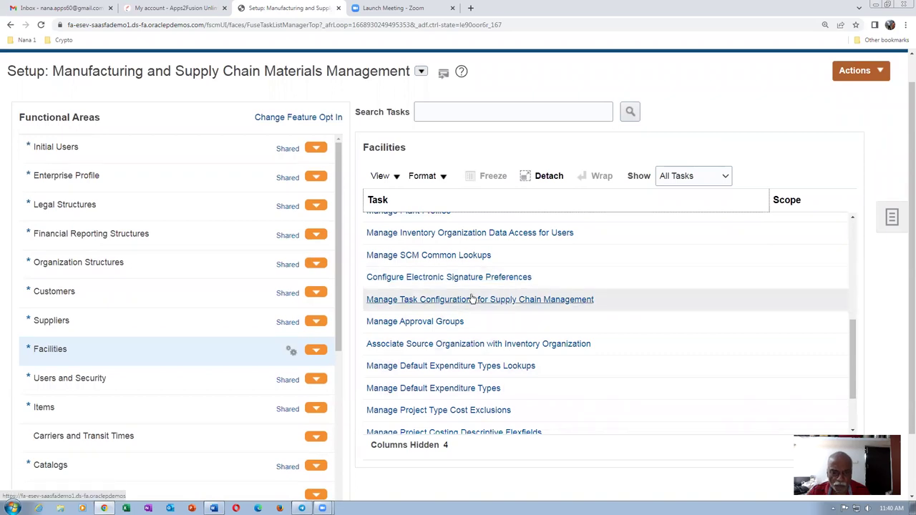
In Electronic Signature Preferences, tick Signature Enabled for Miscellaneous Transaction and save.
{"action": "left_click", "coordinate": [424, 279]}
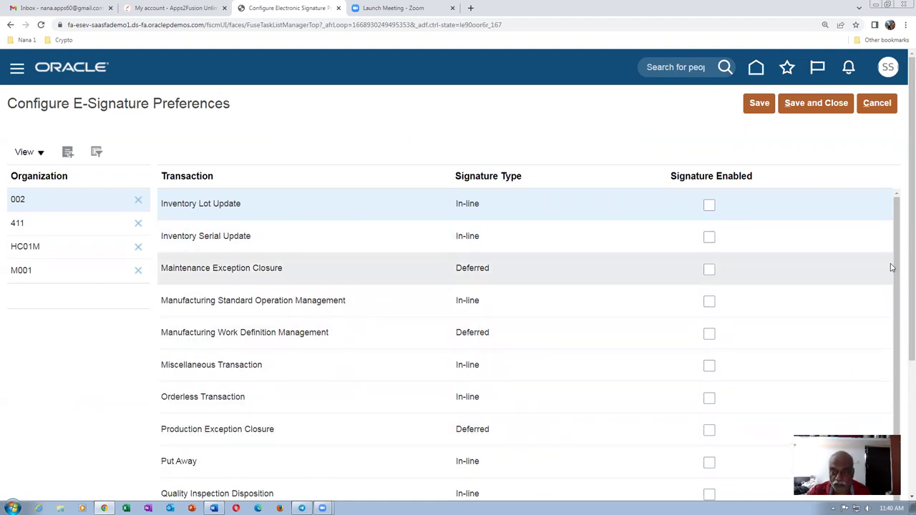
{"action": "left_click_drag", "start_coordinate": [895, 266], "coordinate": [903, 335]}
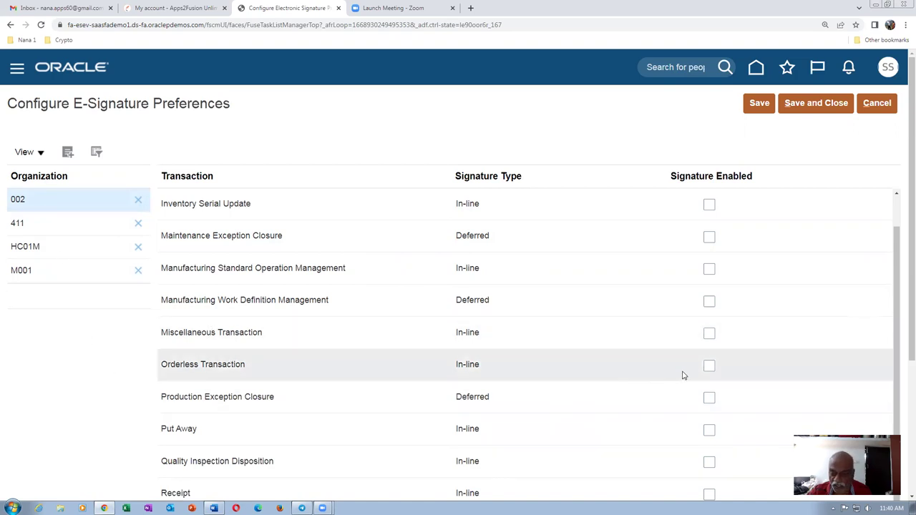
{"action": "left_click", "coordinate": [710, 341]}
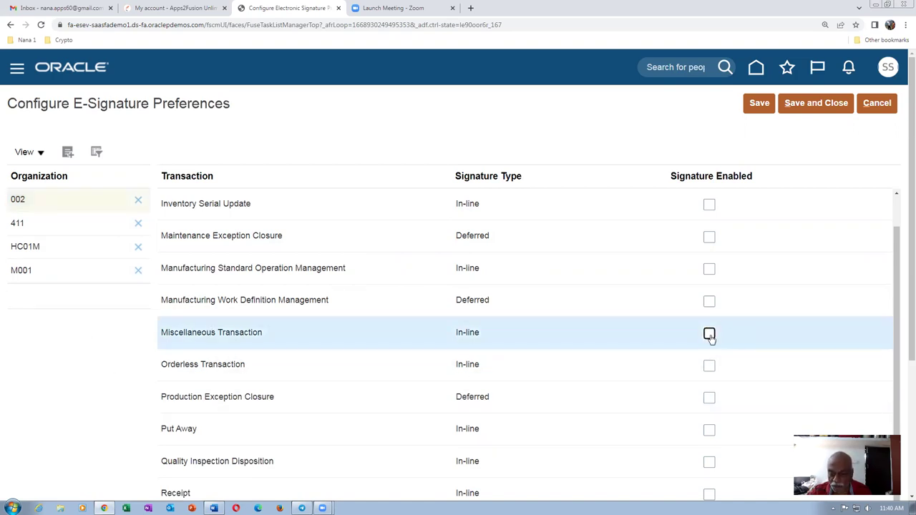
{"action": "left_click", "coordinate": [710, 335]}
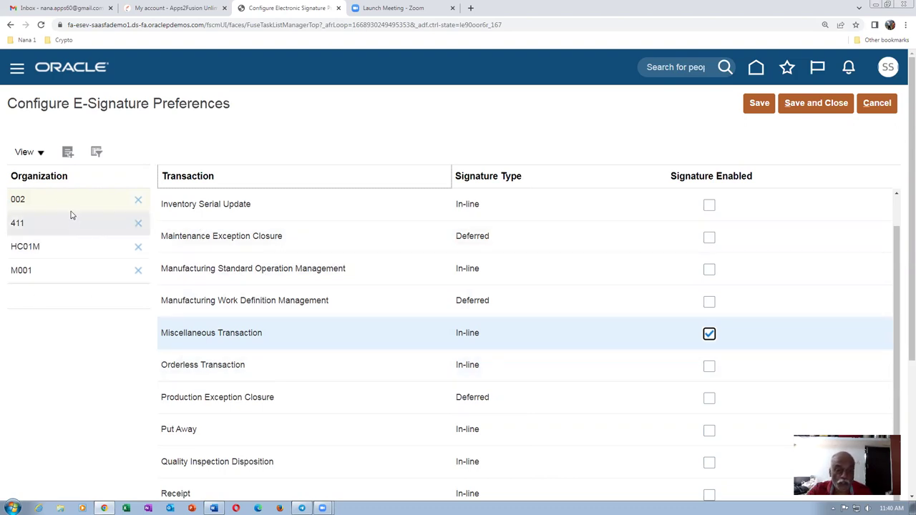
{"action": "left_click", "coordinate": [828, 103]}
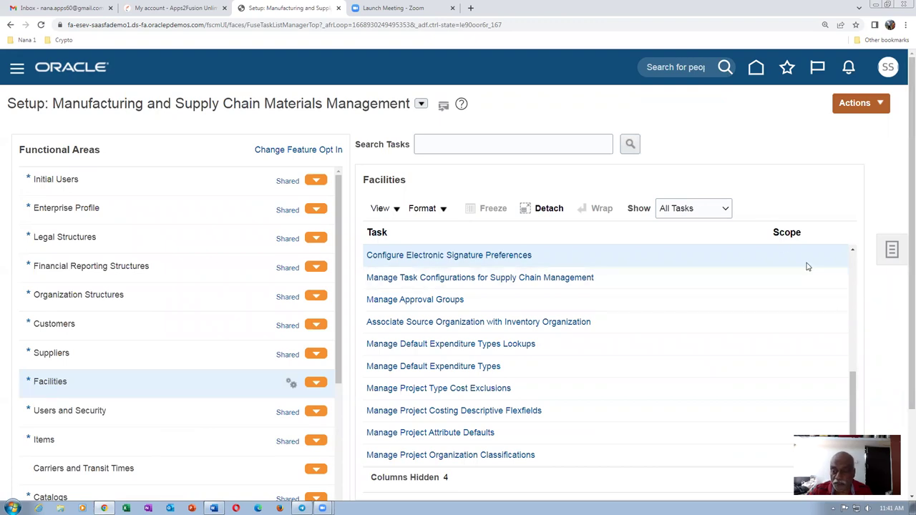
Search setup tasks for 'man%app%group%' and open Manage Approval Groups.
{"action": "left_click", "coordinate": [892, 250]}
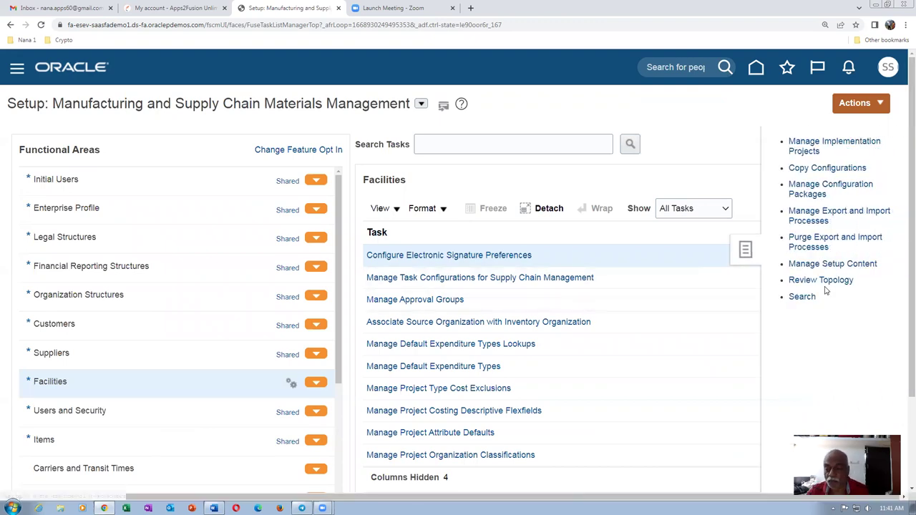
{"action": "left_click", "coordinate": [290, 144]}
{"action": "type", "text": "man%a"}
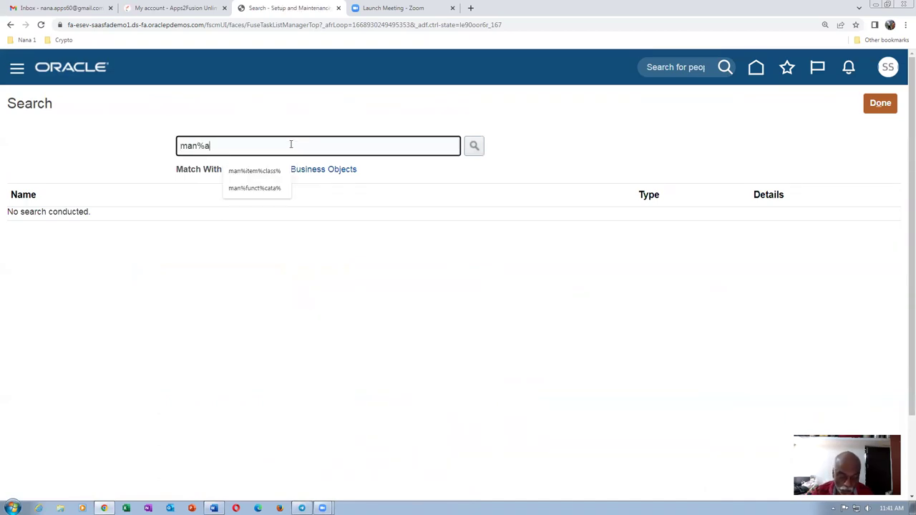
{"action": "type", "text": "pp%group%"}
{"action": "key", "text": "Return"}
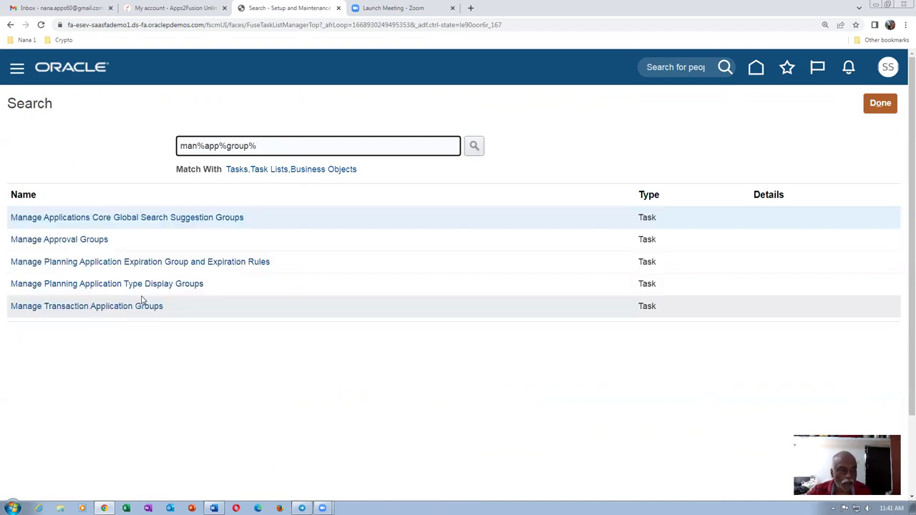
{"action": "left_click", "coordinate": [35, 241]}
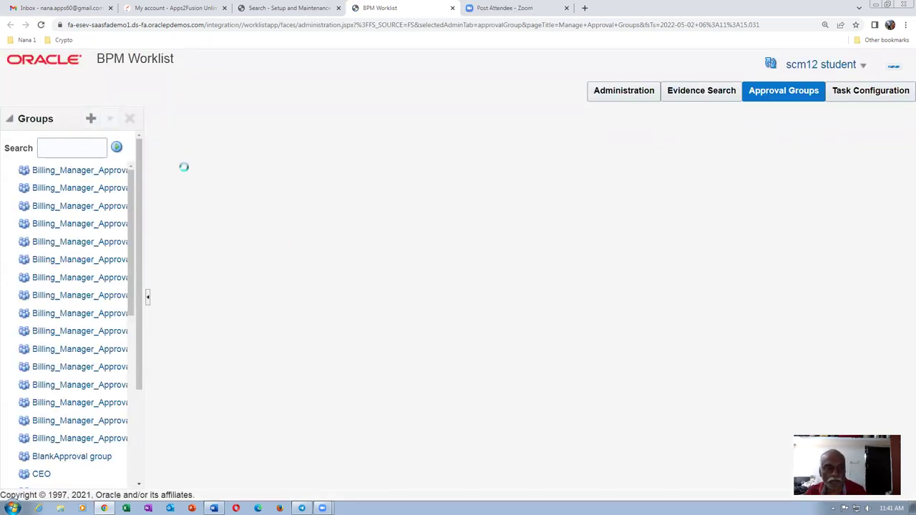
Name the new approval group 'Misc_app_group' and save it.
{"action": "left_click", "coordinate": [262, 147]}
{"action": "key", "text": "shift+Left"}
{"action": "key", "text": "shift+Home"}
{"action": "type", "text": "Misc_app_group"}
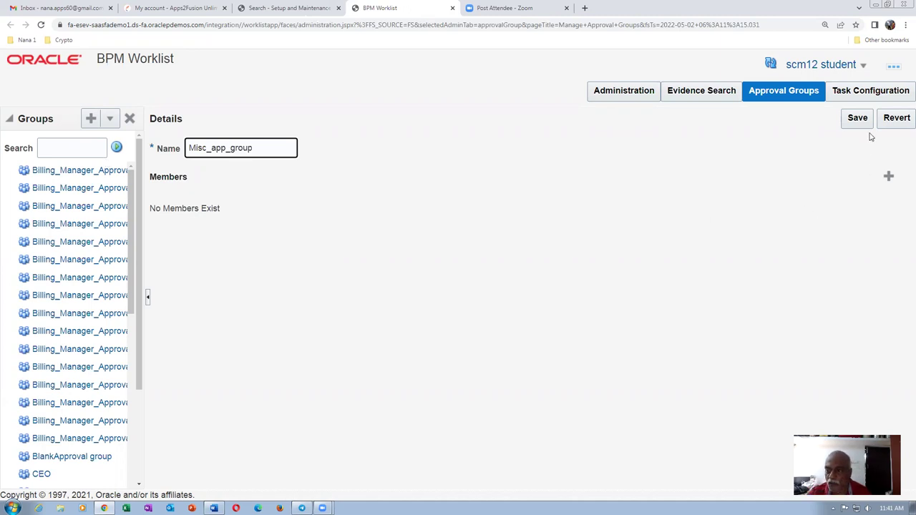
{"action": "left_click", "coordinate": [858, 118]}
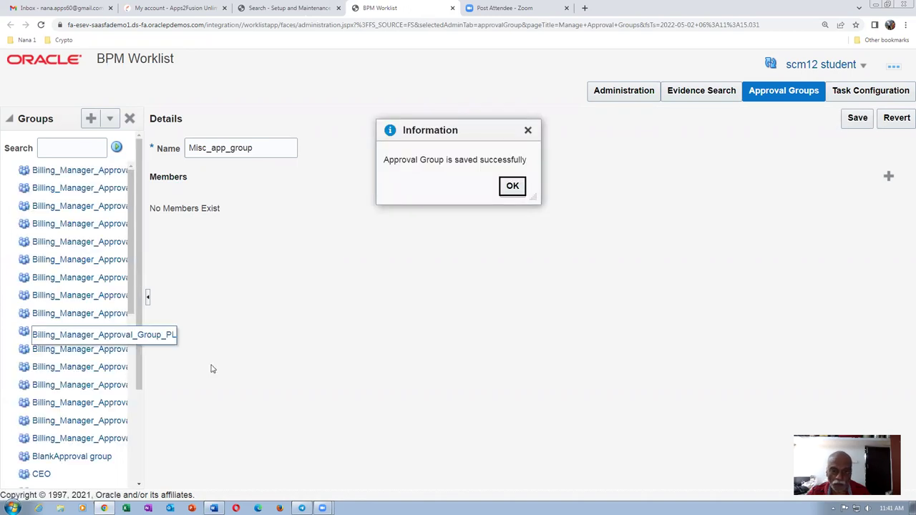
{"action": "left_click", "coordinate": [510, 187]}
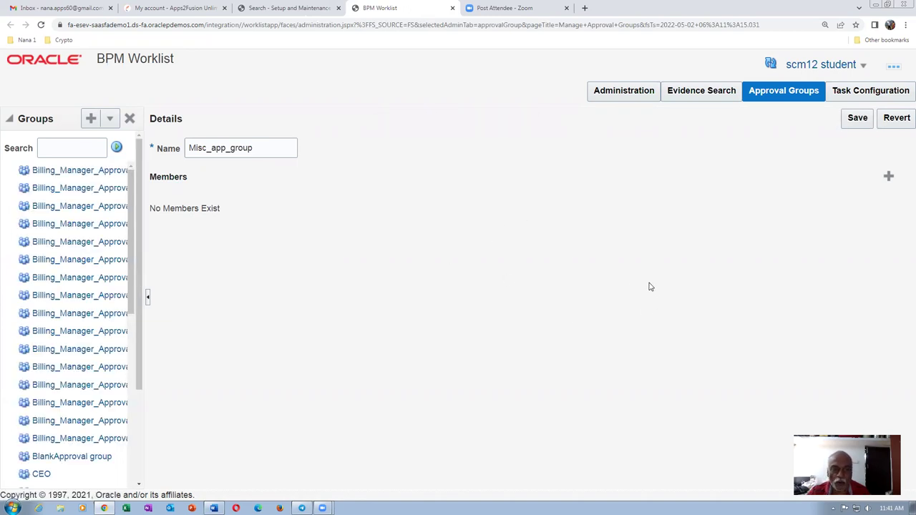
{"action": "left_click", "coordinate": [888, 176]}
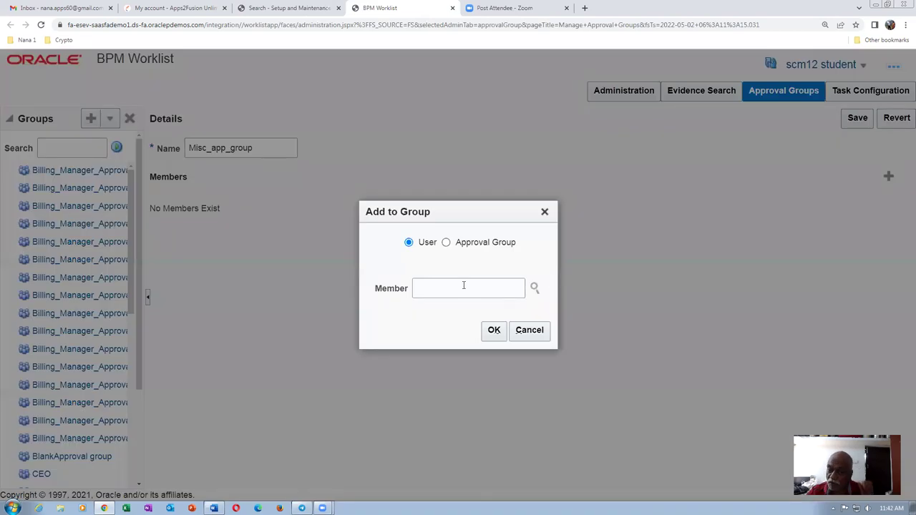
Add user scm13.student as a member of Misc_app_group and save the group.
{"action": "left_click", "coordinate": [460, 287]}
{"action": "type", "text": "scm13.student"}
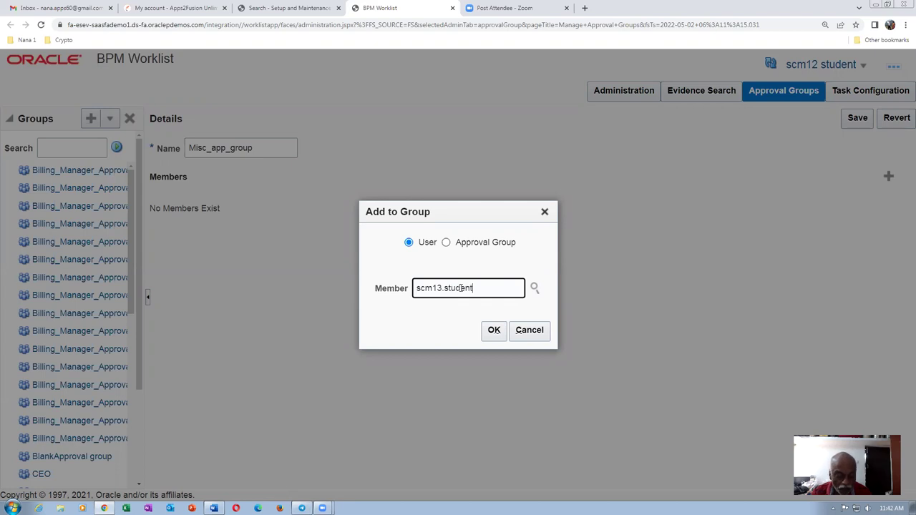
{"action": "key", "text": "Tab"}
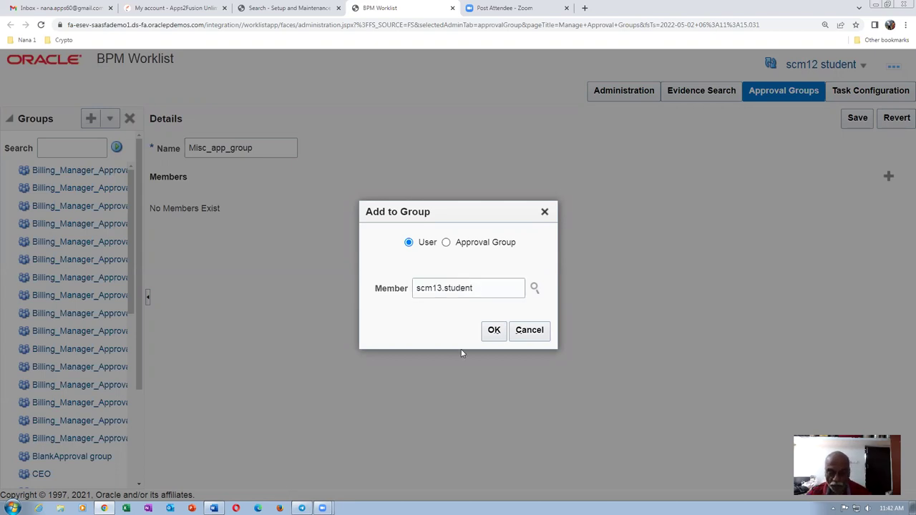
{"action": "left_click", "coordinate": [503, 332]}
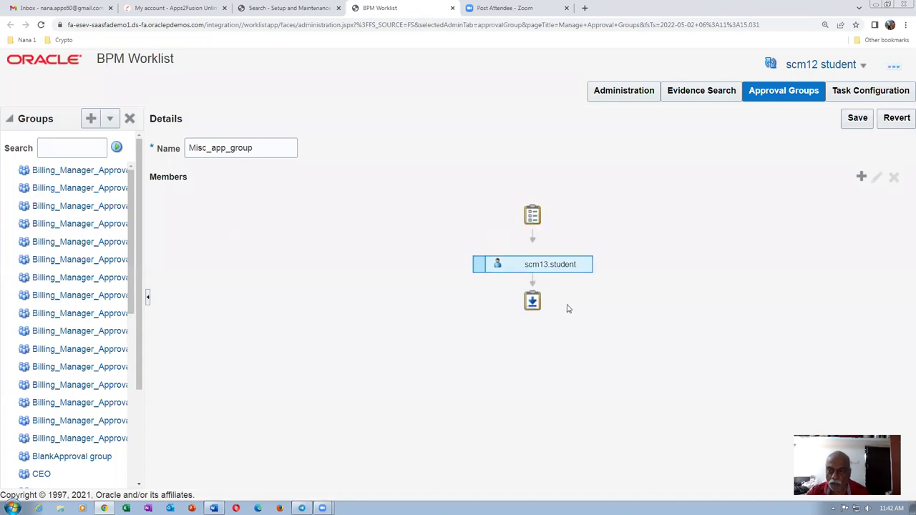
{"action": "left_click", "coordinate": [858, 117]}
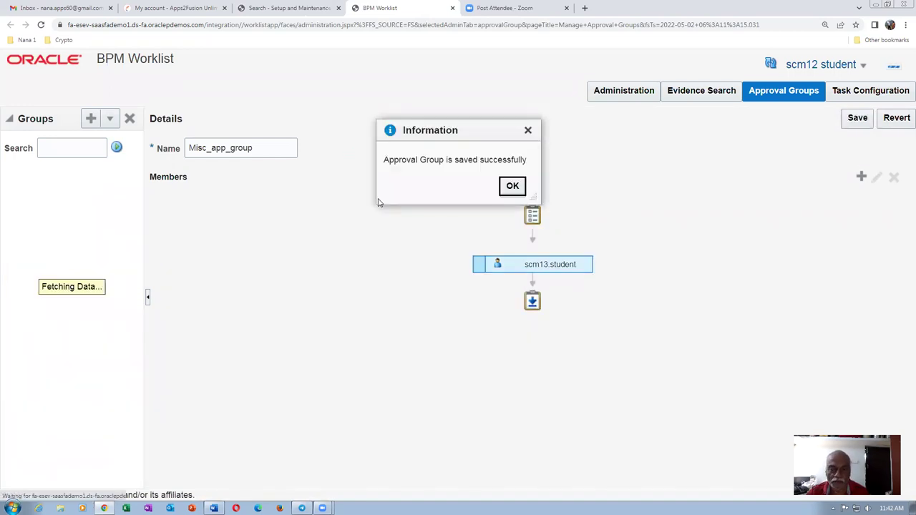
{"action": "left_click", "coordinate": [518, 185]}
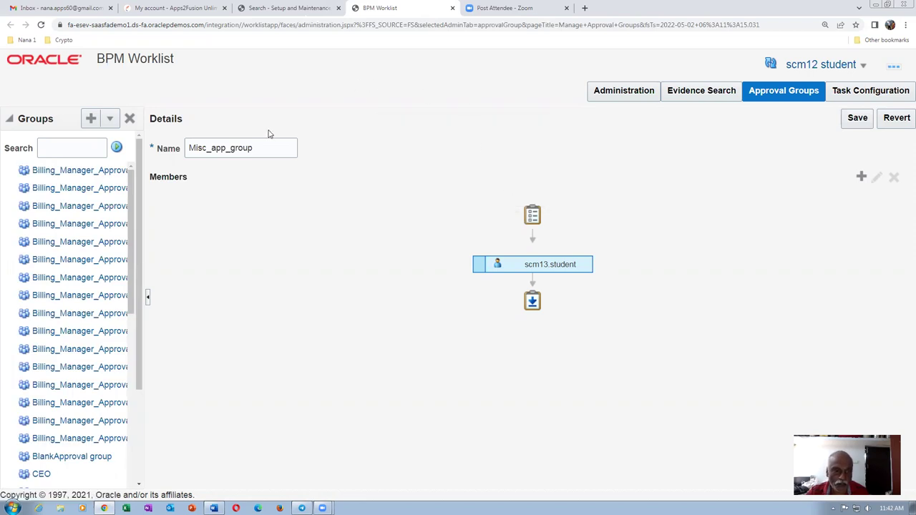
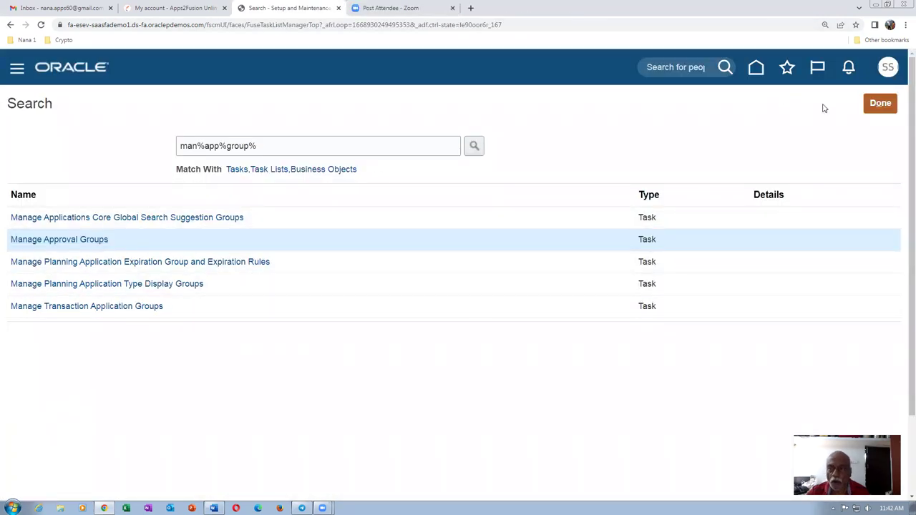
Switch the setup offering to Manufacturing and Supply Chain Materials Management.
{"action": "left_click", "coordinate": [880, 103]}
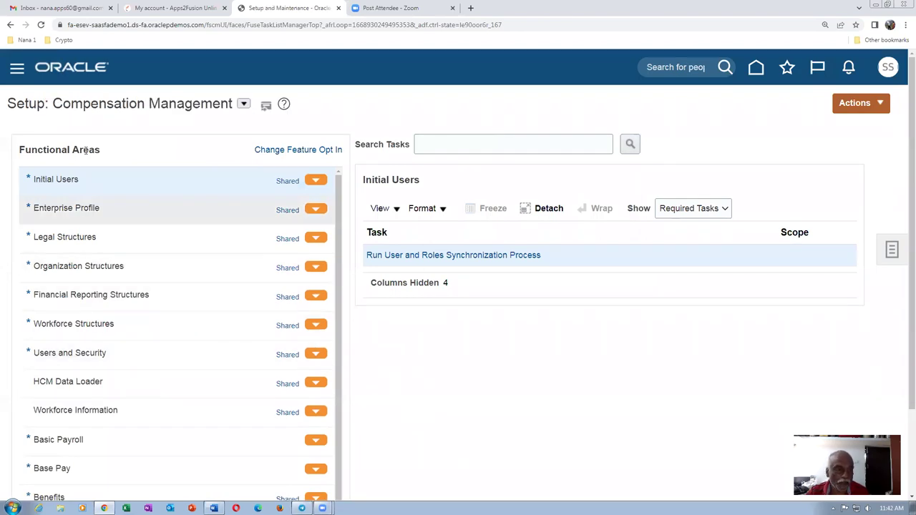
{"action": "left_click", "coordinate": [244, 104]}
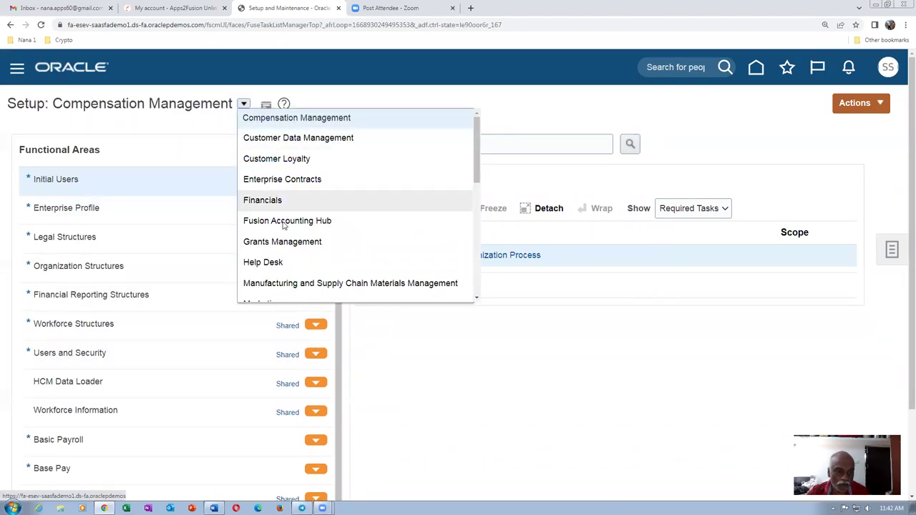
{"action": "left_click", "coordinate": [303, 282]}
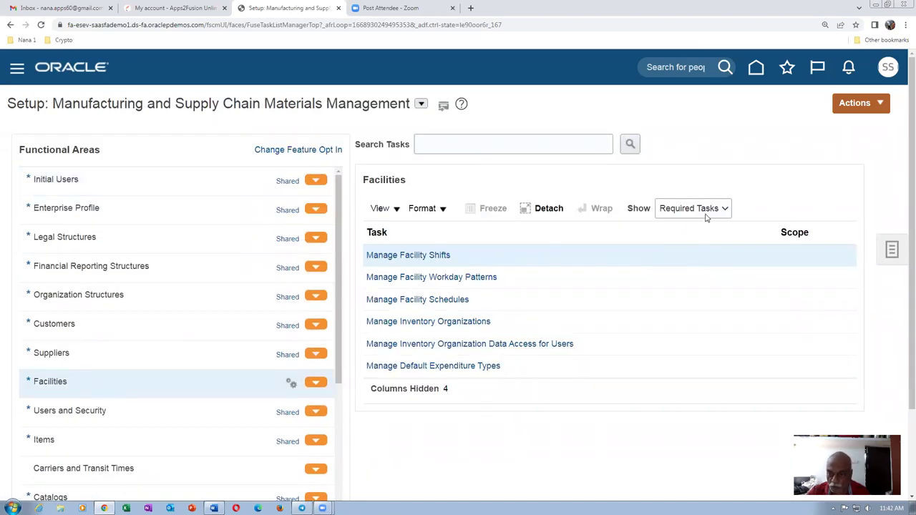
Show All Tasks for Facilities and open Manage Task Configurations for Supply Chain Management.
{"action": "left_click", "coordinate": [705, 215]}
{"action": "left_click", "coordinate": [703, 224]}
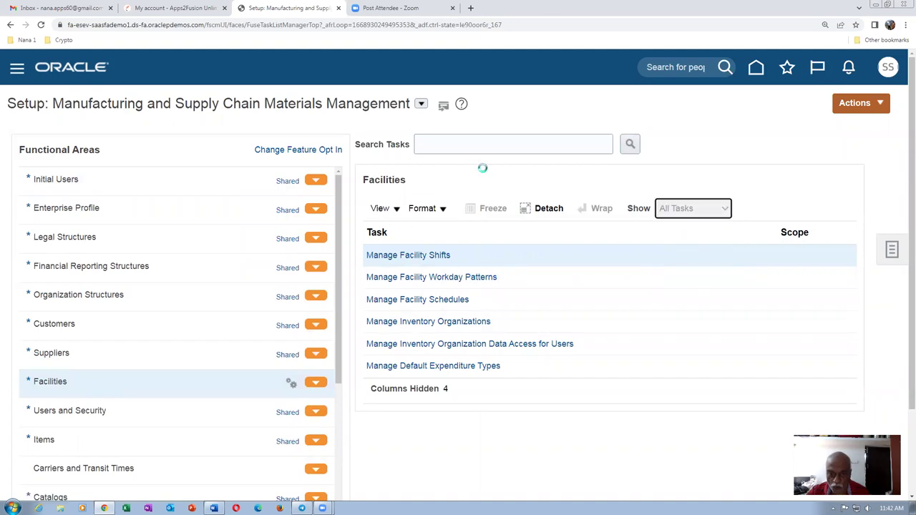
{"action": "scroll", "coordinate": [481, 195], "scroll_direction": "down", "scroll_amount": 2}
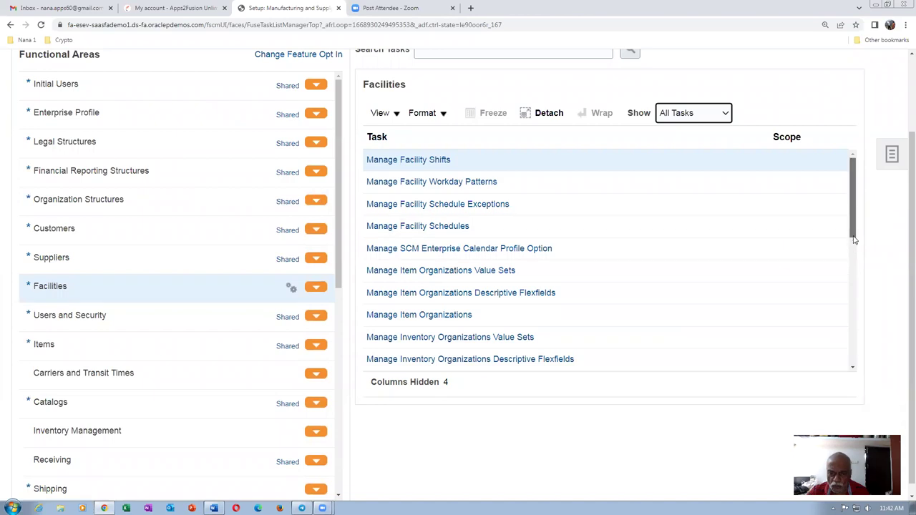
{"action": "scroll", "coordinate": [861, 267], "scroll_direction": "down", "scroll_amount": 2}
{"action": "scroll", "coordinate": [861, 266], "scroll_direction": "down", "scroll_amount": 3}
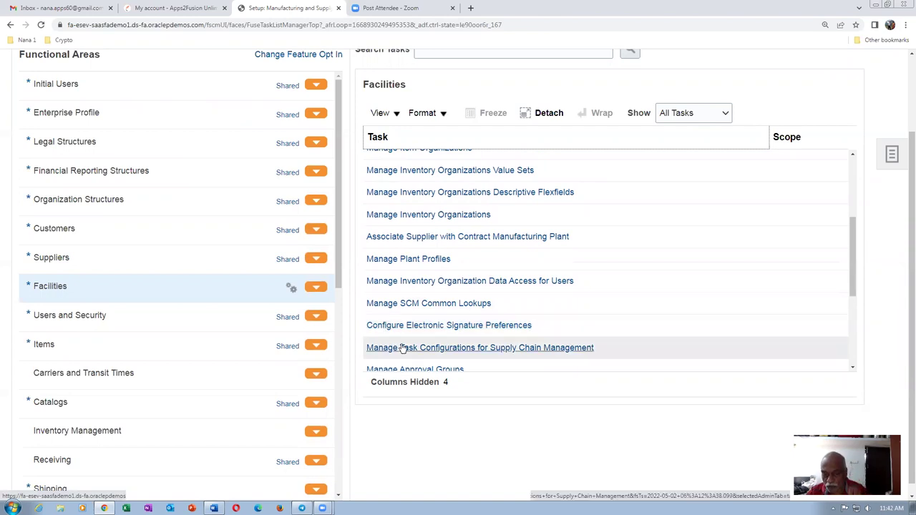
{"action": "left_click", "coordinate": [504, 349]}
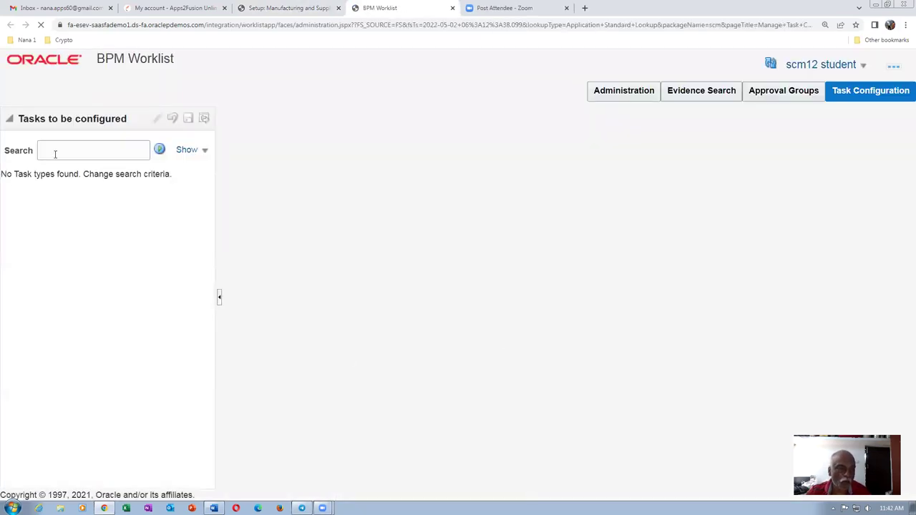
Search the tasks to be configured for 'Mtl' and open MtlManagementEresInlineTask.
{"action": "left_click", "coordinate": [55, 154]}
{"action": "type", "text": "Mtl"}
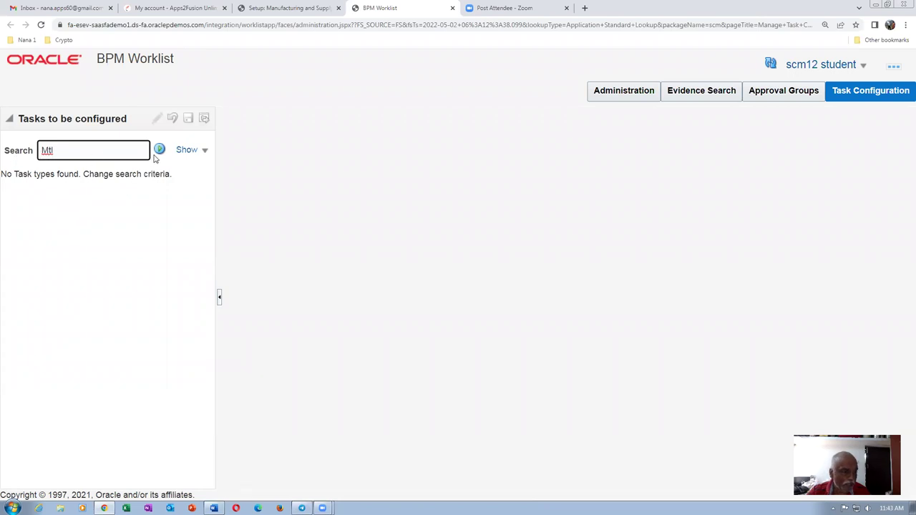
{"action": "left_click_drag", "start_coordinate": [69, 150], "coordinate": [3, 163]}
{"action": "type", "text": "mt"}
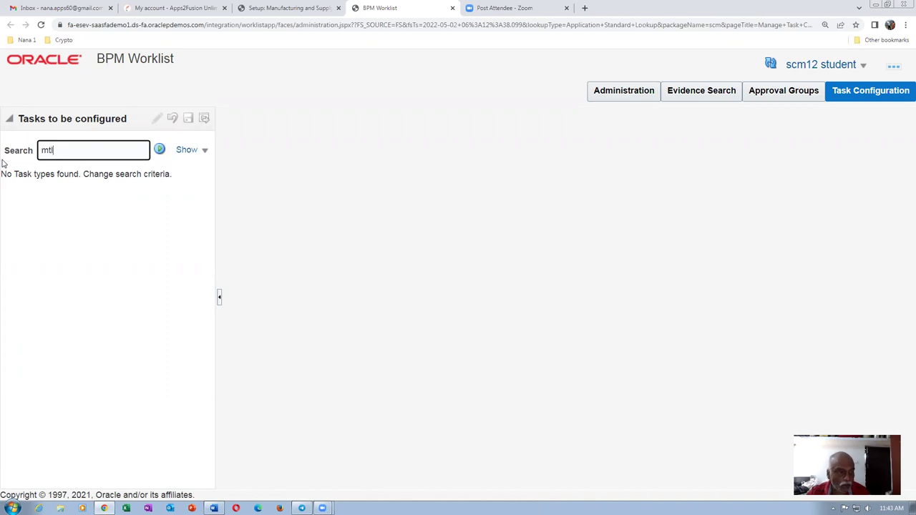
{"action": "type", "text": "l"}
{"action": "left_click", "coordinate": [159, 149]}
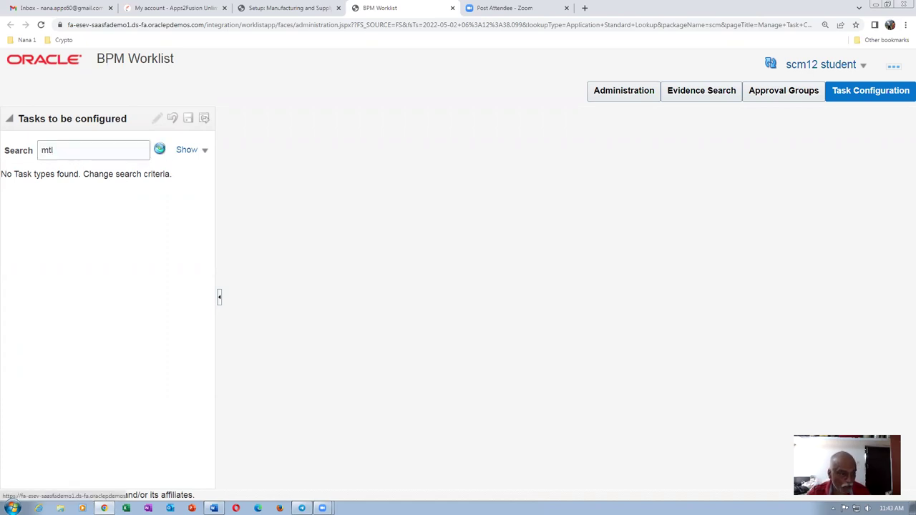
{"action": "double_click", "coordinate": [73, 151]}
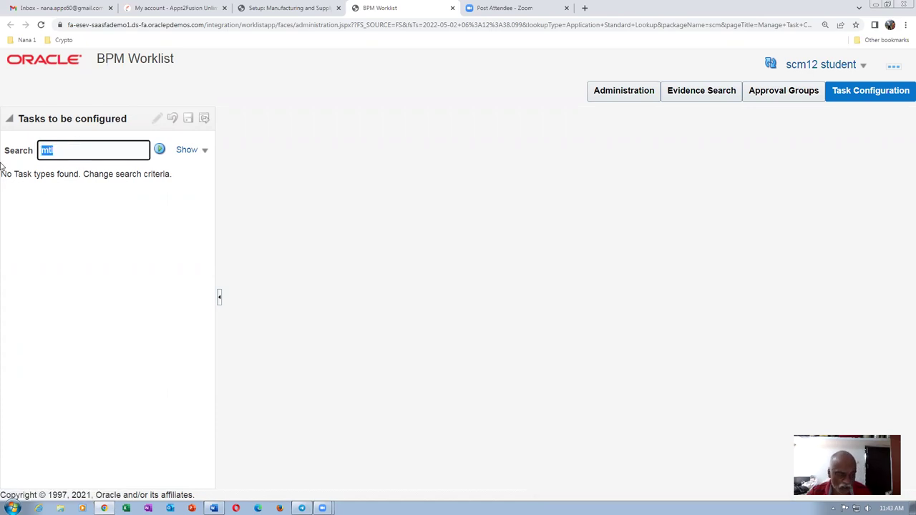
{"action": "type", "text": "Mr"}
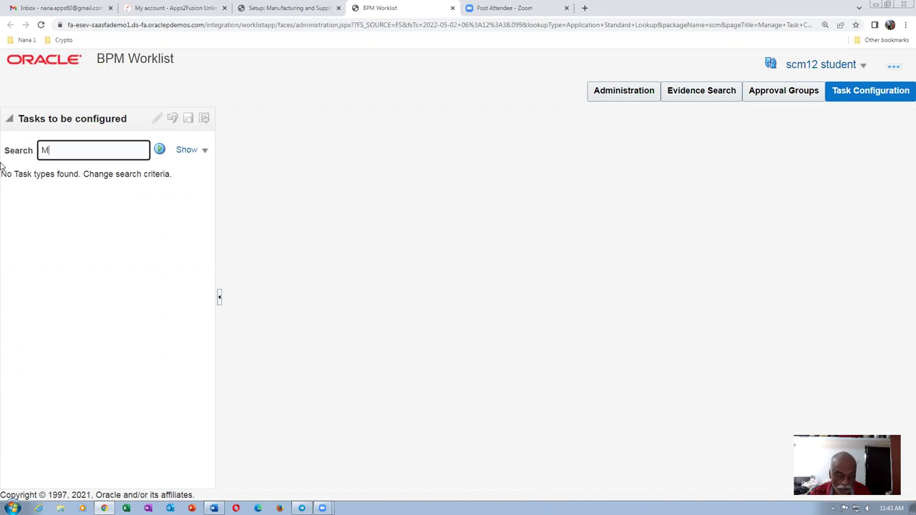
{"action": "left_click", "coordinate": [159, 149]}
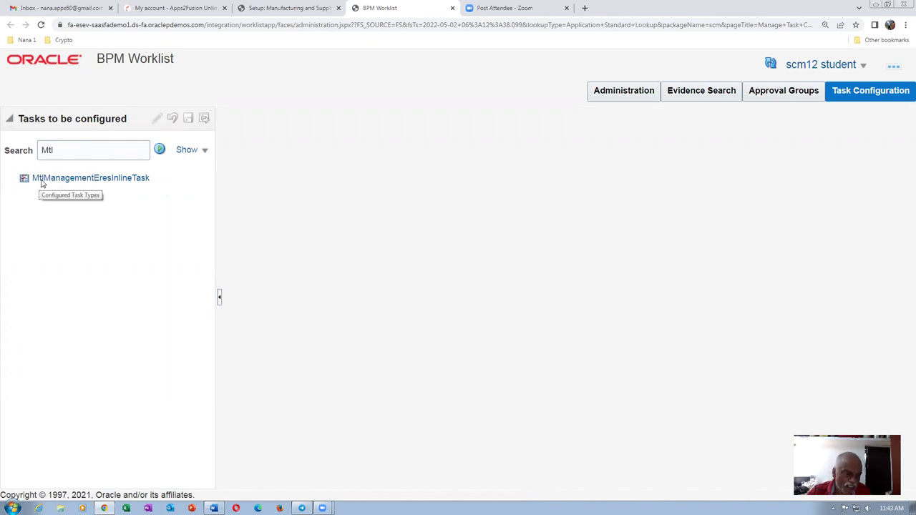
{"action": "left_click", "coordinate": [42, 184]}
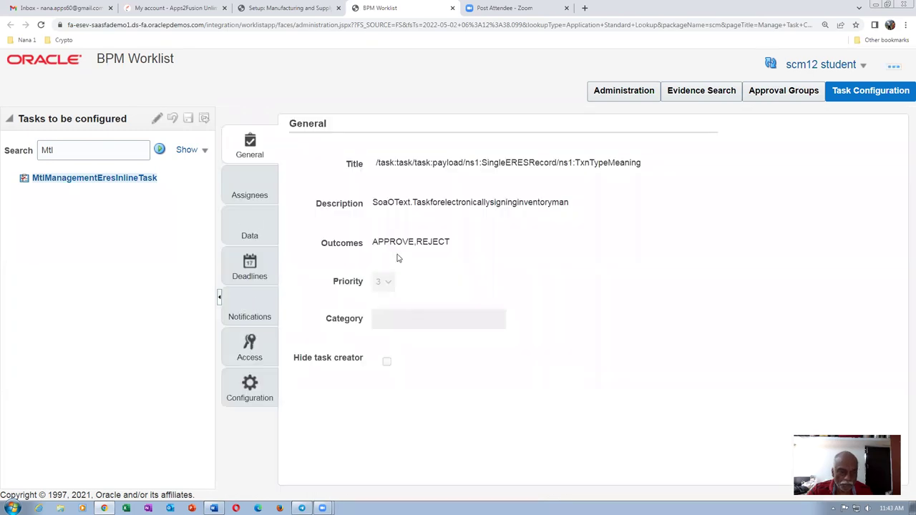
Select the first Inventory Management stage under Assignees and open MtlManagementEresInlineTaskRuleSet.
{"action": "left_click", "coordinate": [242, 195]}
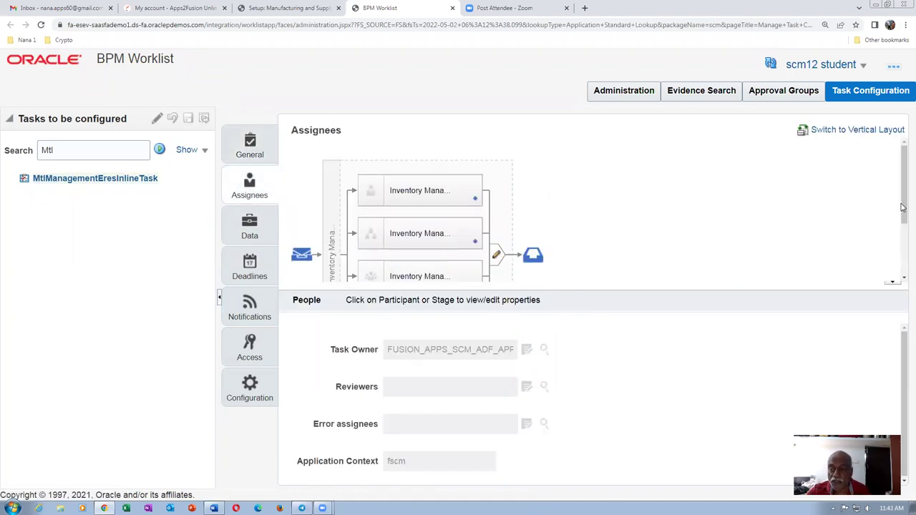
{"action": "left_click_drag", "start_coordinate": [903, 207], "coordinate": [902, 228]}
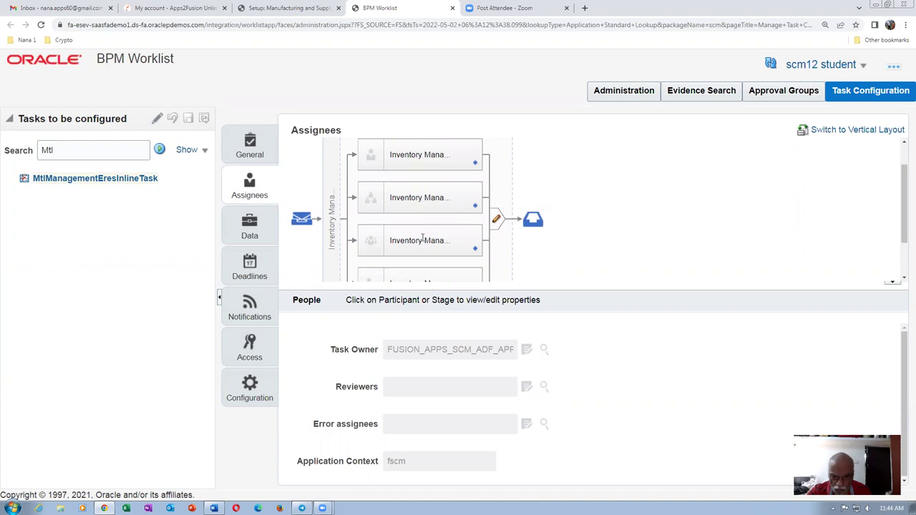
{"action": "left_click_drag", "start_coordinate": [904, 209], "coordinate": [904, 256]}
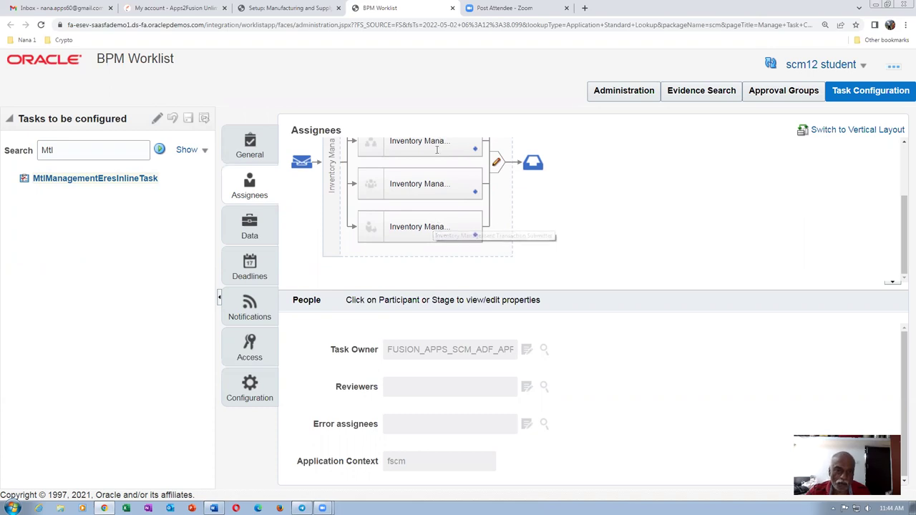
{"action": "left_click_drag", "start_coordinate": [903, 236], "coordinate": [896, 160]}
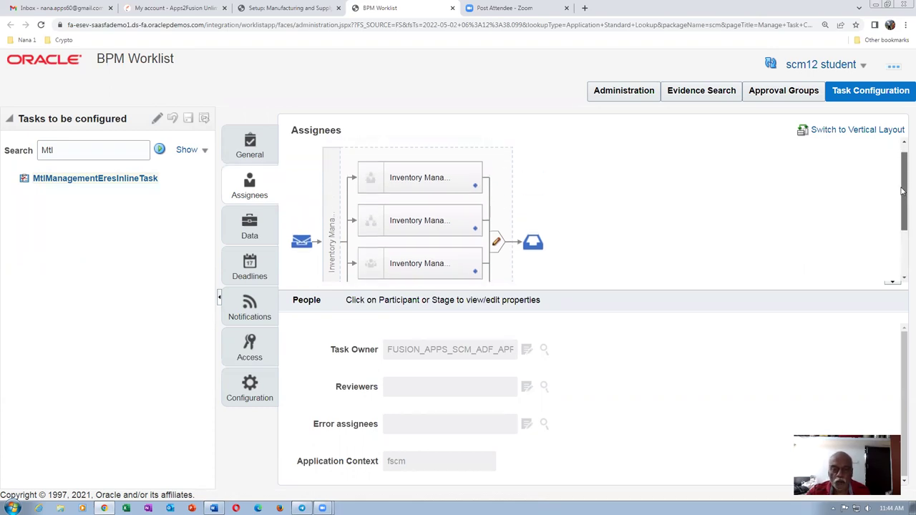
{"action": "left_click", "coordinate": [420, 178]}
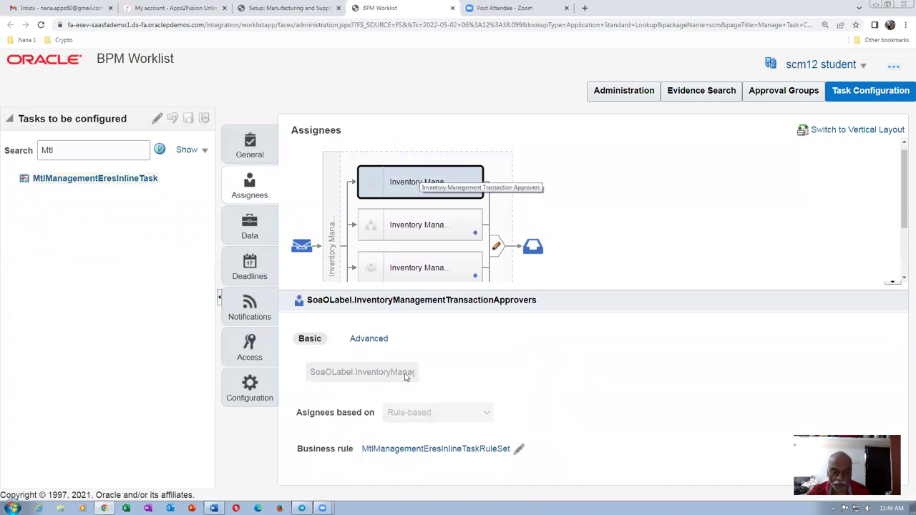
{"action": "left_click", "coordinate": [466, 451]}
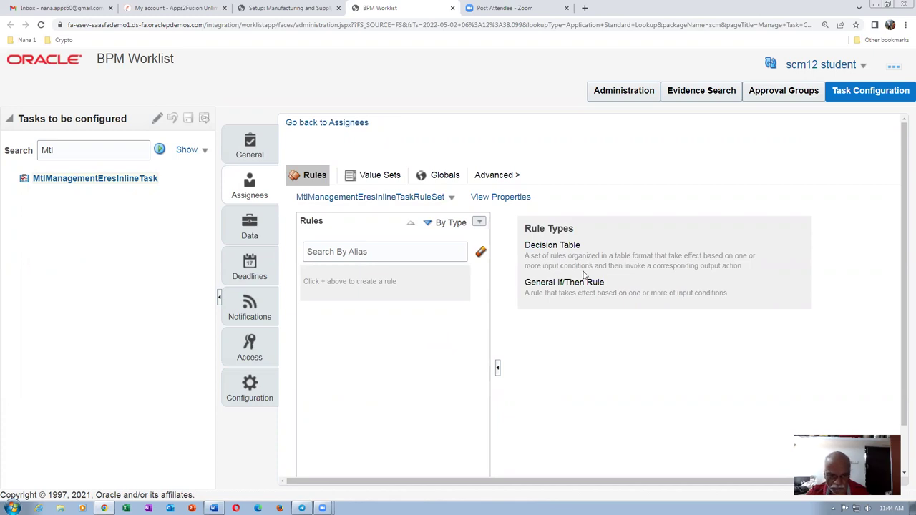
Try alias search and sort by name on the empty rule set, then return to General settings.
{"action": "left_click", "coordinate": [410, 251]}
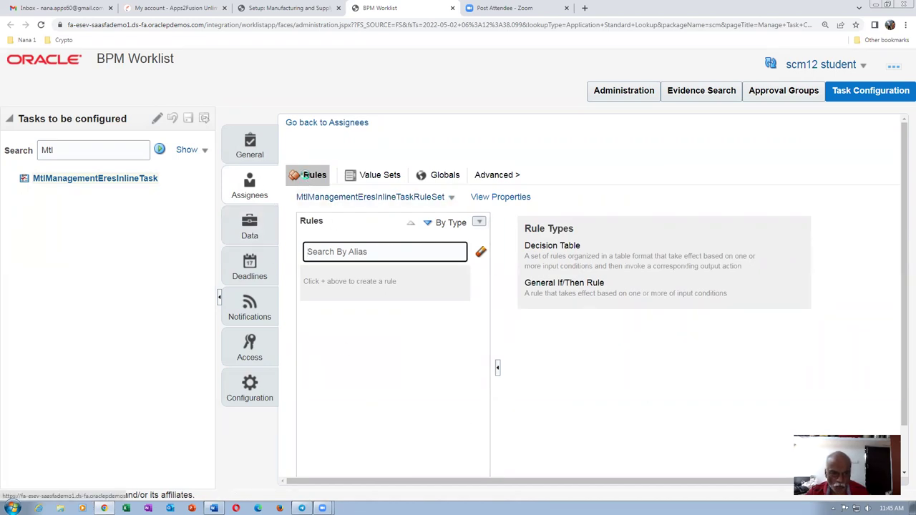
{"action": "left_click", "coordinate": [306, 176]}
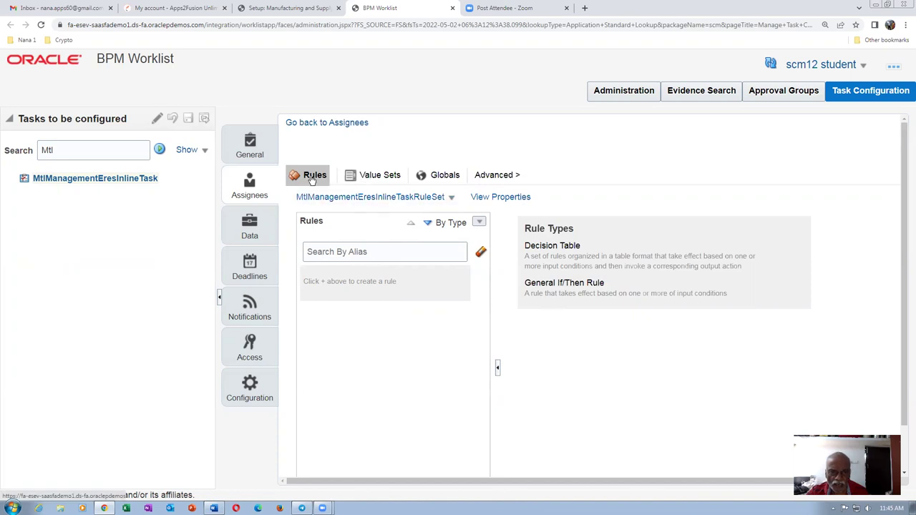
{"action": "left_click", "coordinate": [479, 223]}
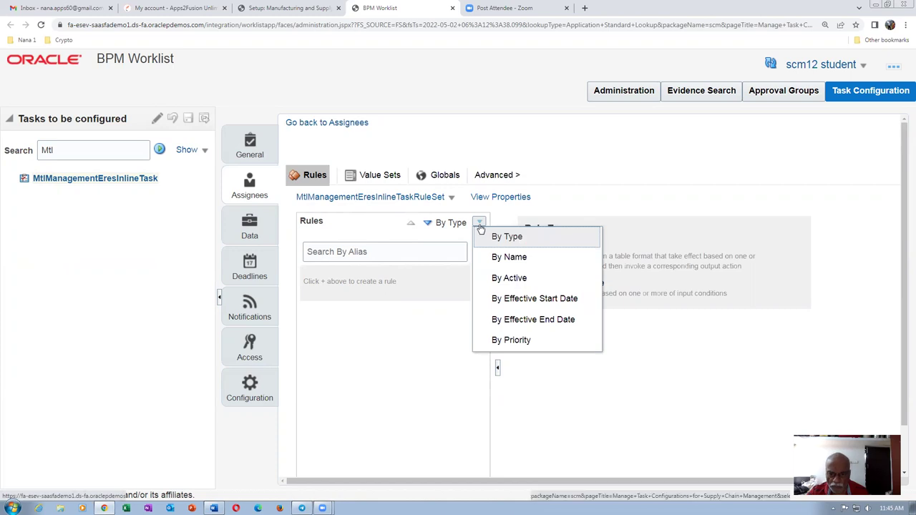
{"action": "left_click", "coordinate": [509, 257]}
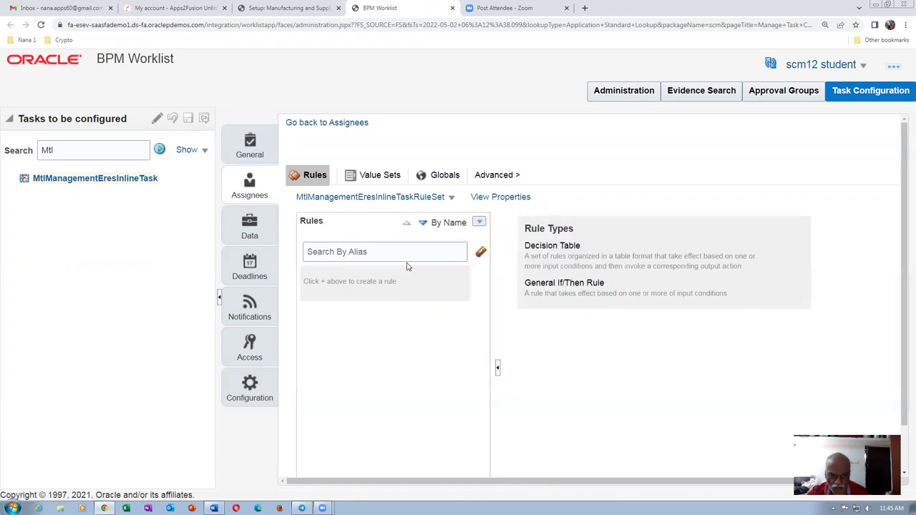
{"action": "left_click", "coordinate": [399, 259]}
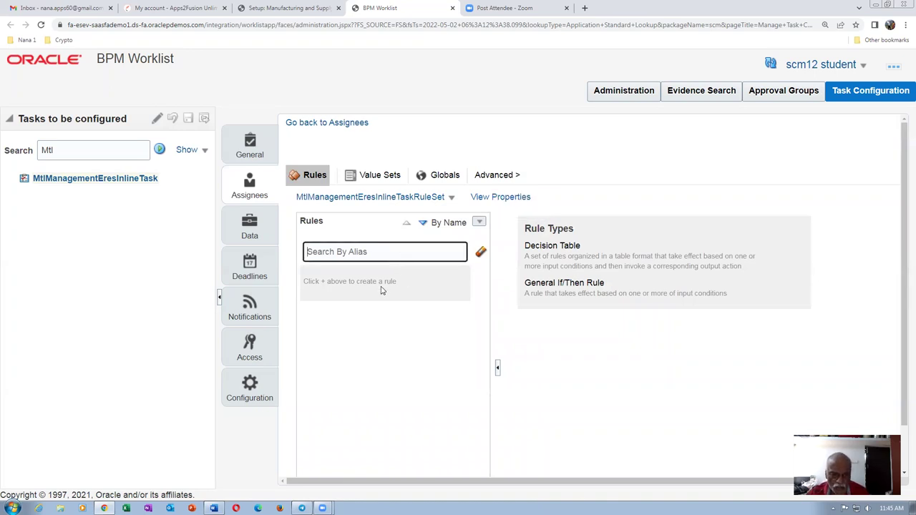
{"action": "left_click", "coordinate": [383, 290]}
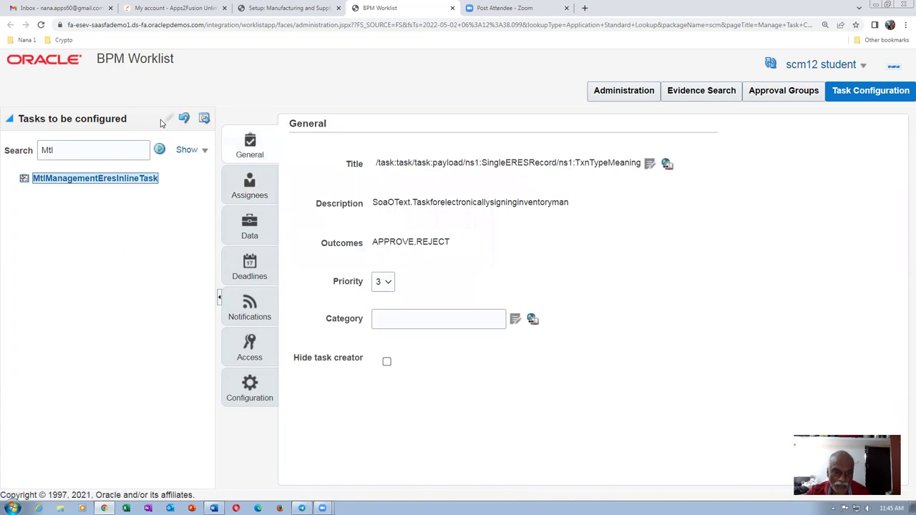
Edit the task and open the first participant's business rule set from Assignees.
{"action": "left_click", "coordinate": [163, 121]}
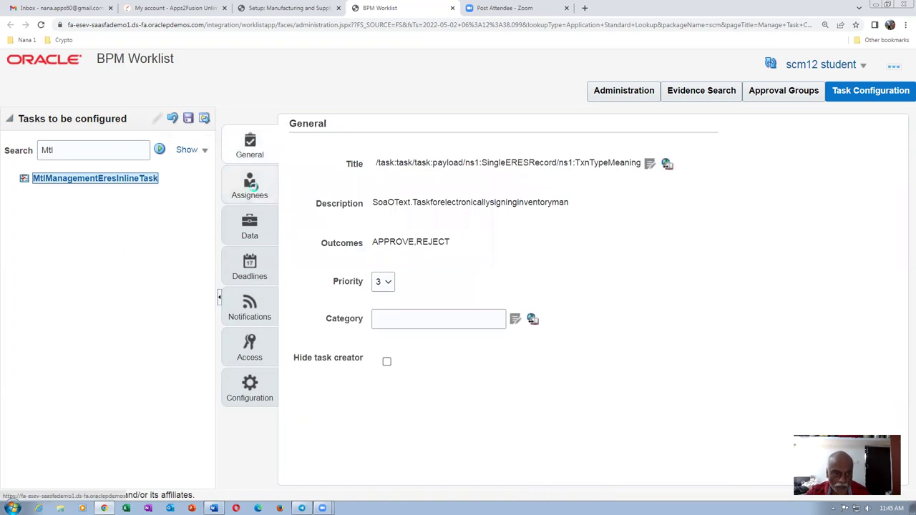
{"action": "left_click", "coordinate": [254, 186]}
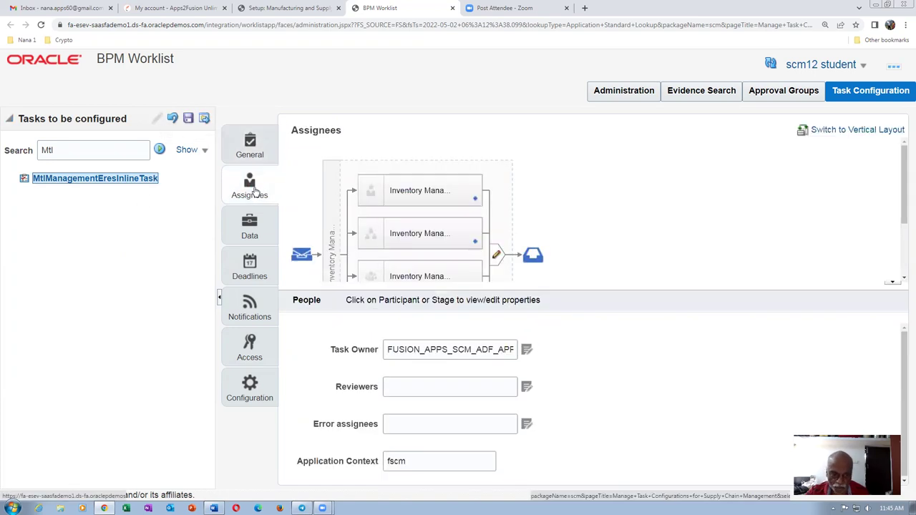
{"action": "left_click", "coordinate": [403, 202]}
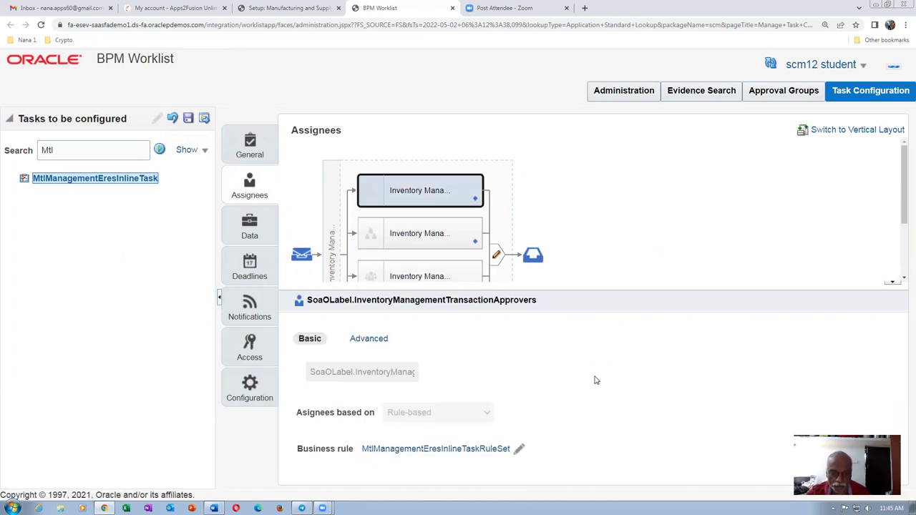
{"action": "left_click", "coordinate": [424, 449]}
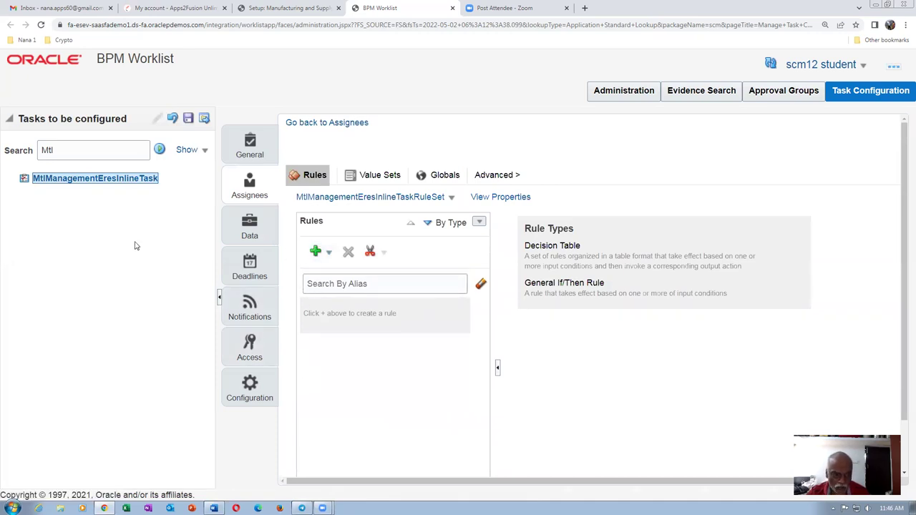
Add a new general rule, Rule 1, to MtlManagementEresInlineTaskRuleSet.
{"action": "left_click", "coordinate": [316, 253]}
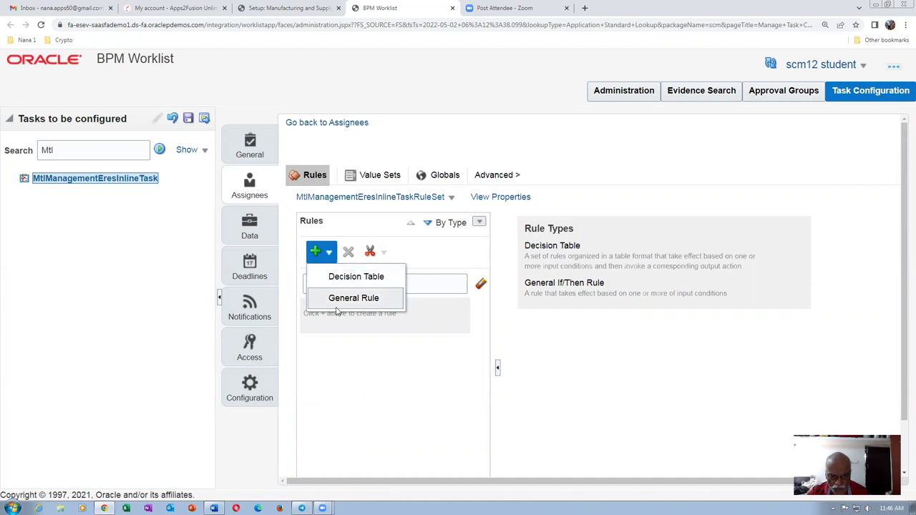
{"action": "left_click", "coordinate": [333, 298]}
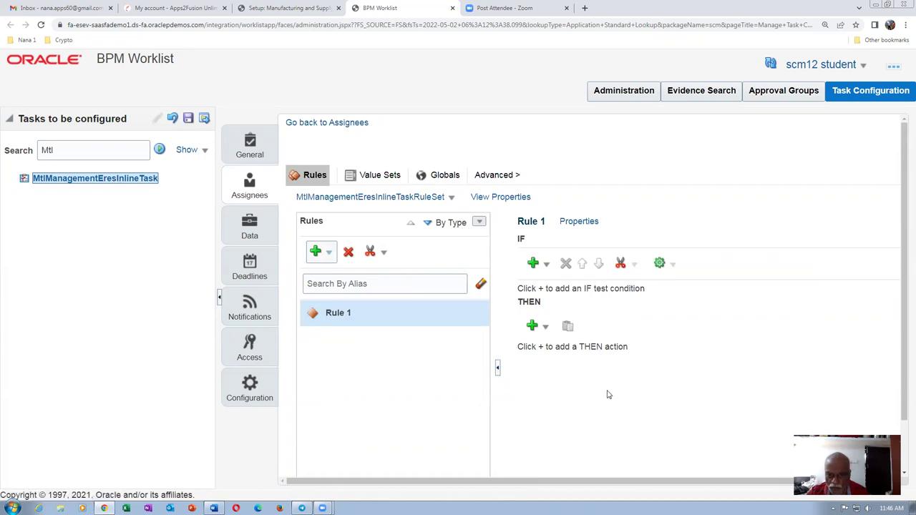
{"action": "left_click", "coordinate": [539, 265]}
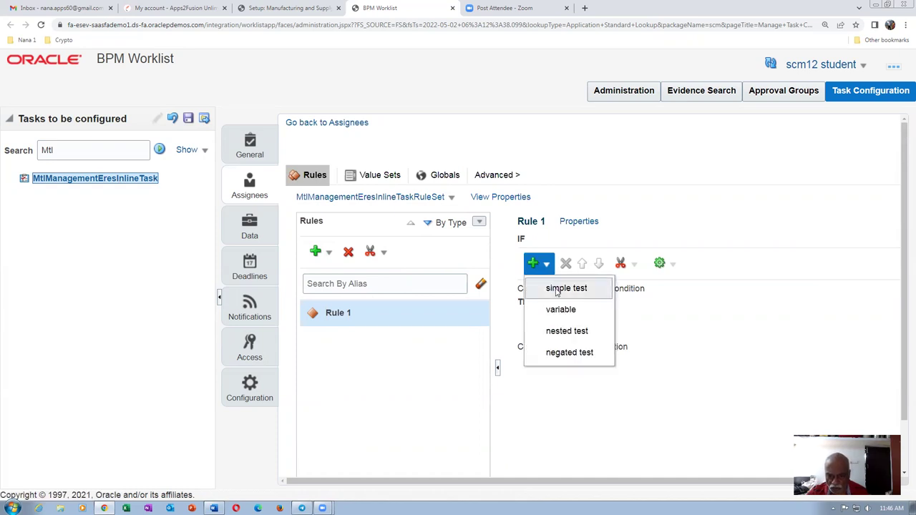
Add a simple test IF condition to Rule 1 reading 1 is 1.
{"action": "left_click", "coordinate": [557, 289]}
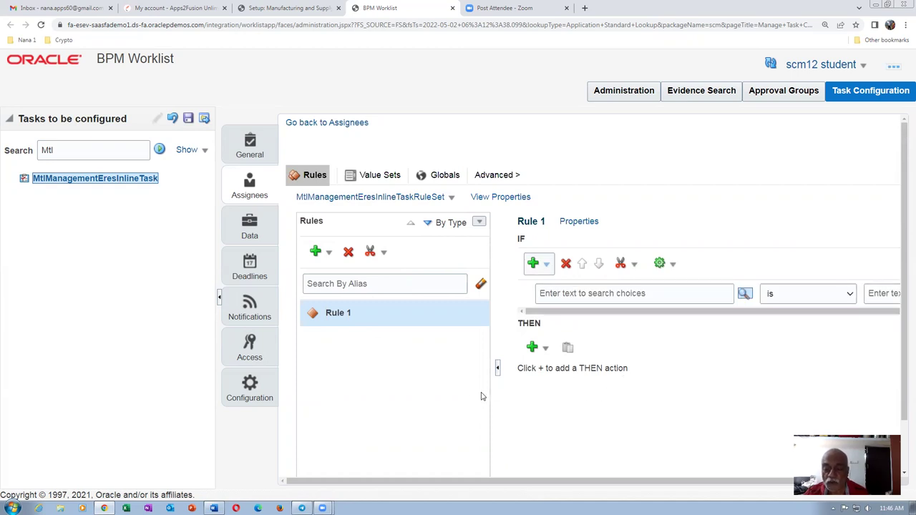
{"action": "left_click", "coordinate": [549, 295]}
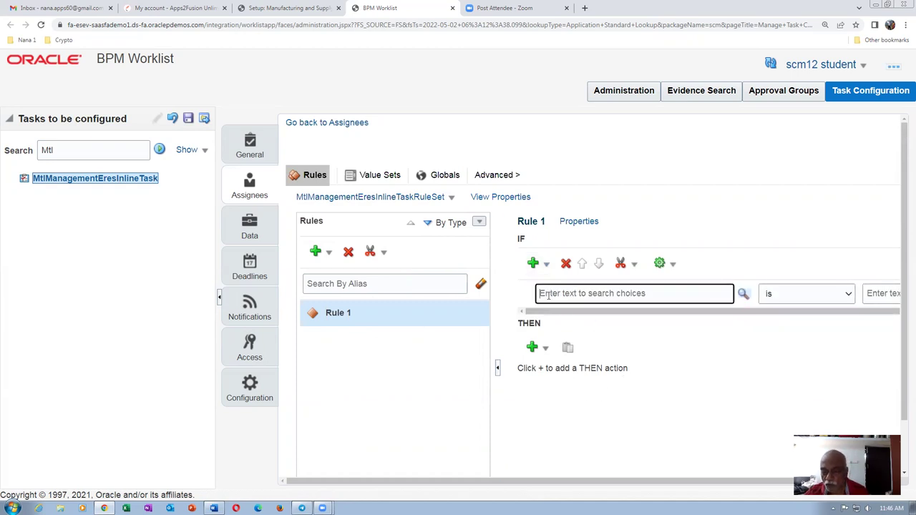
{"action": "type", "text": "1"}
{"action": "key", "text": "Tab"}
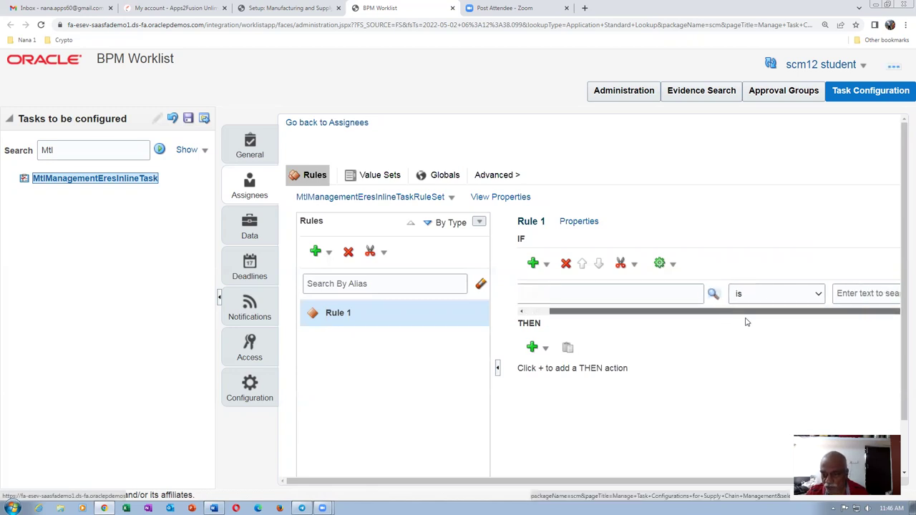
{"action": "left_click", "coordinate": [861, 300]}
{"action": "type", "text": "1"}
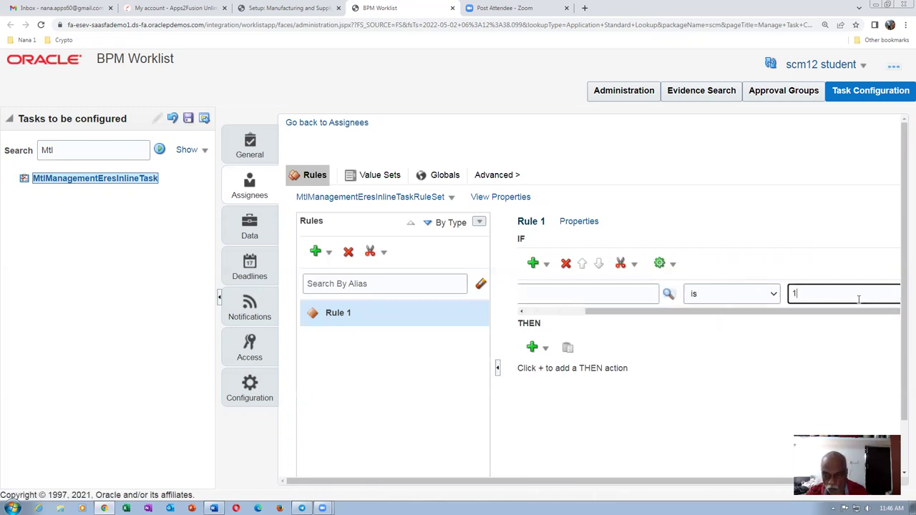
{"action": "left_click_drag", "start_coordinate": [746, 313], "coordinate": [692, 323]}
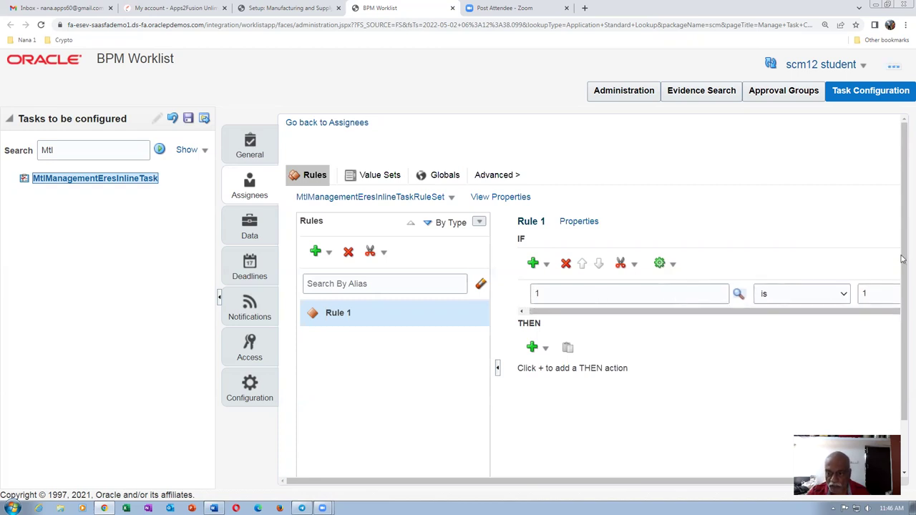
{"action": "left_click_drag", "start_coordinate": [903, 240], "coordinate": [905, 308]}
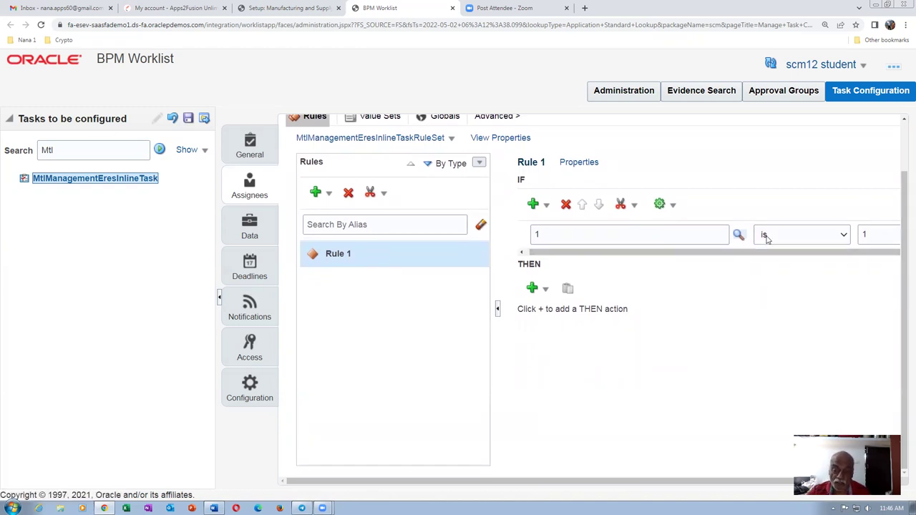
Add an Add Approver > Approval Group action to Rule 1's THEN section.
{"action": "left_click", "coordinate": [533, 289]}
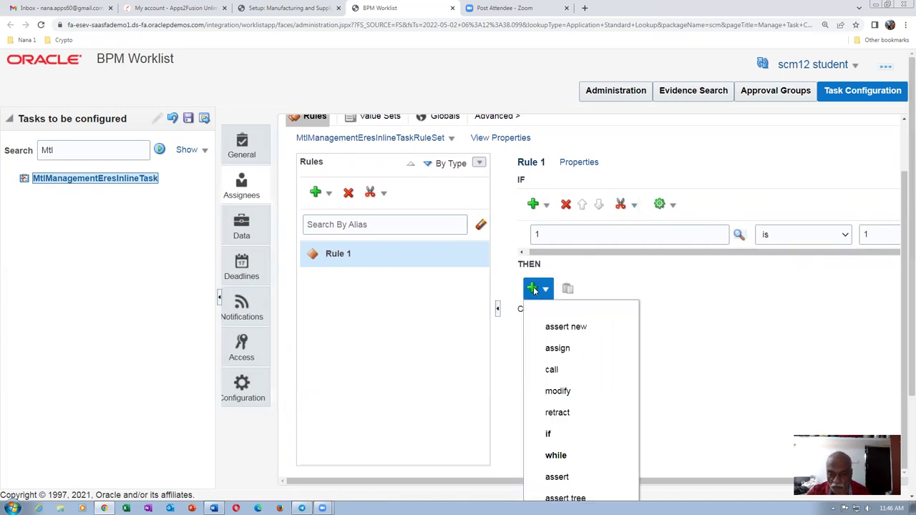
{"action": "scroll", "coordinate": [903, 296], "scroll_direction": "down", "scroll_amount": 3}
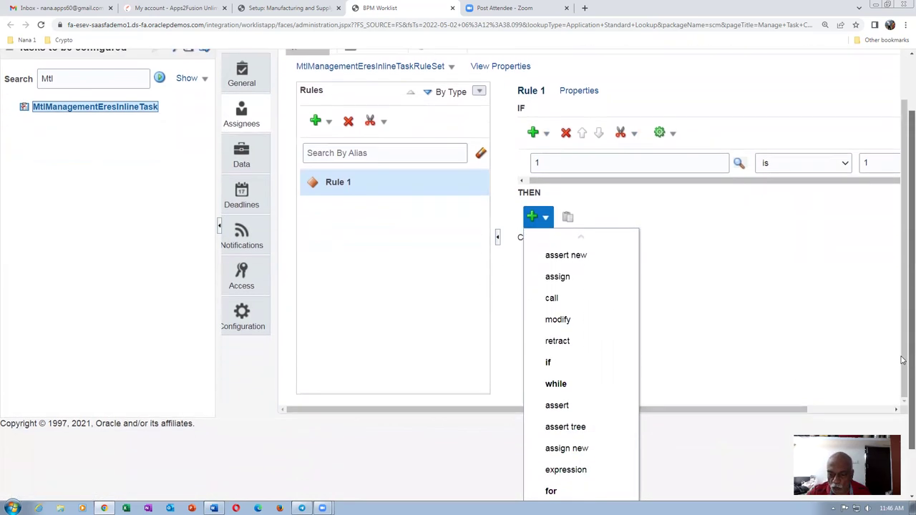
{"action": "mouse_move", "coordinate": [584, 492]}
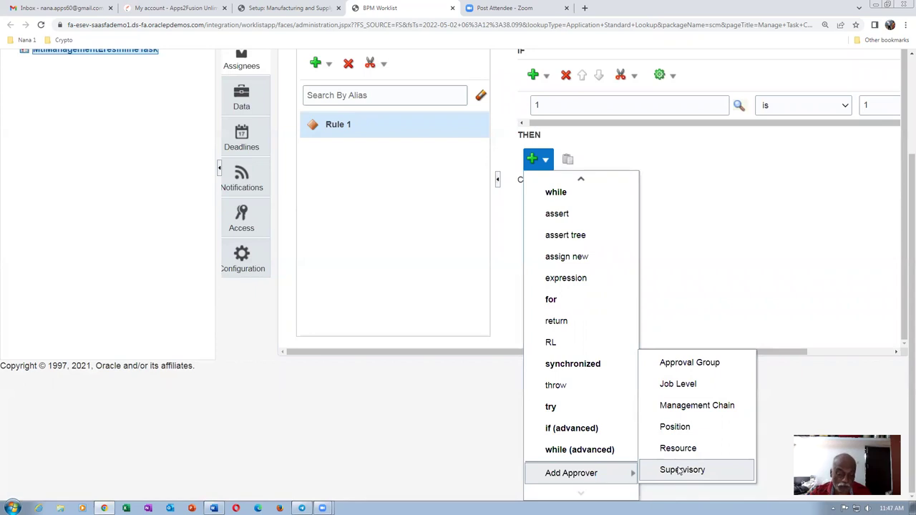
{"action": "left_click", "coordinate": [689, 363]}
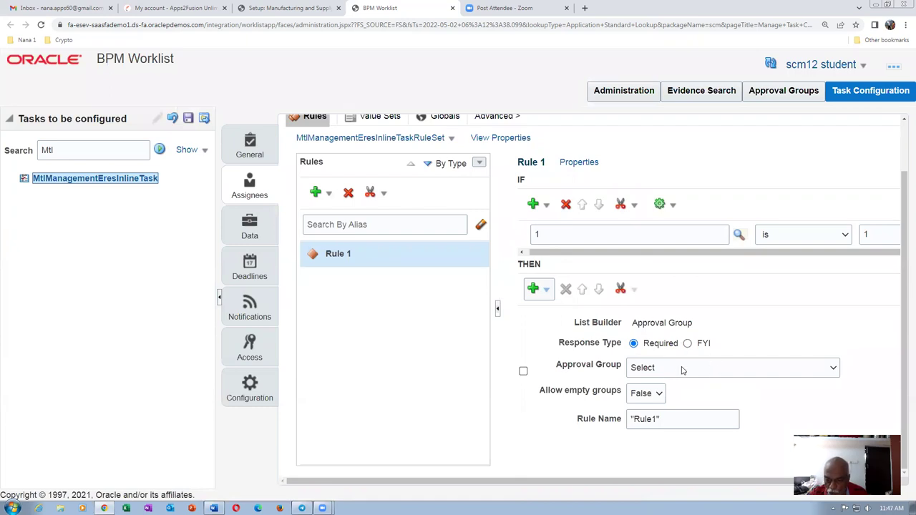
Choose Misc_app_group, set Allow empty groups to True, and tick the approval group parameter.
{"action": "left_click", "coordinate": [683, 370]}
{"action": "key", "text": "m"}
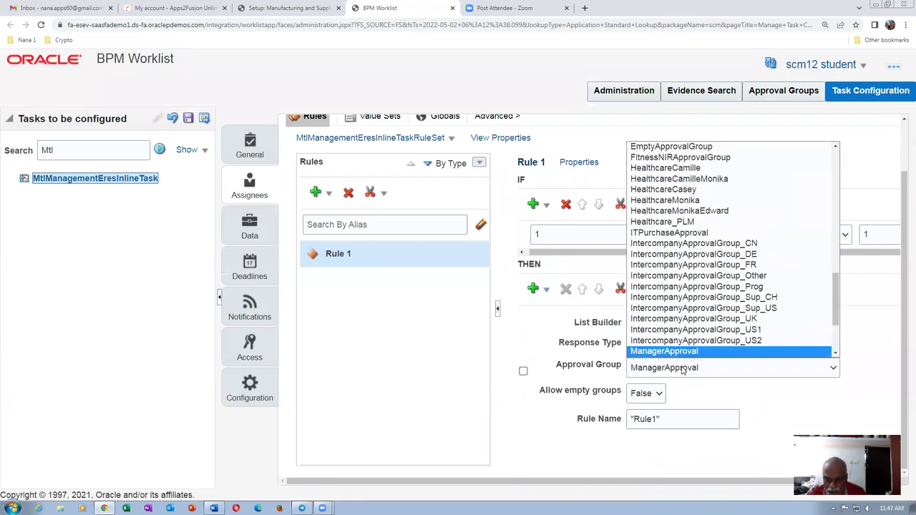
{"action": "key", "text": "Down"}
{"action": "key", "text": "Return"}
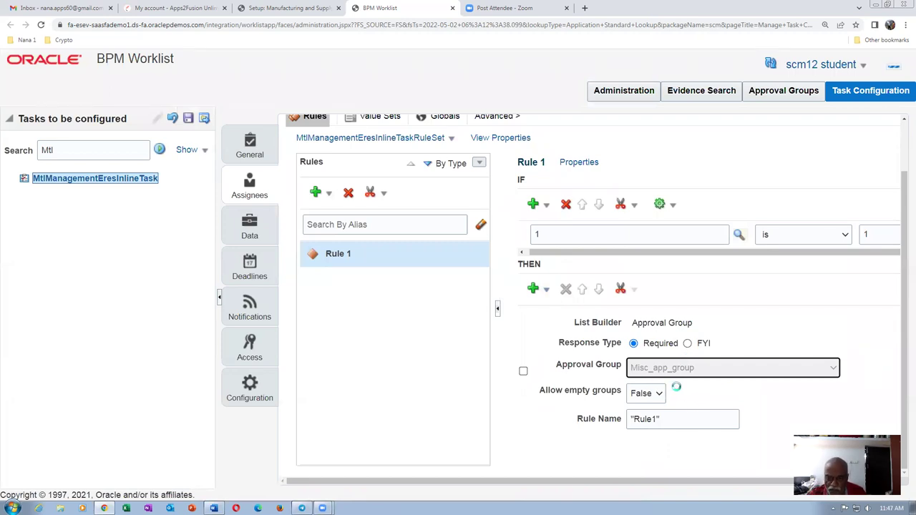
{"action": "left_click", "coordinate": [639, 397]}
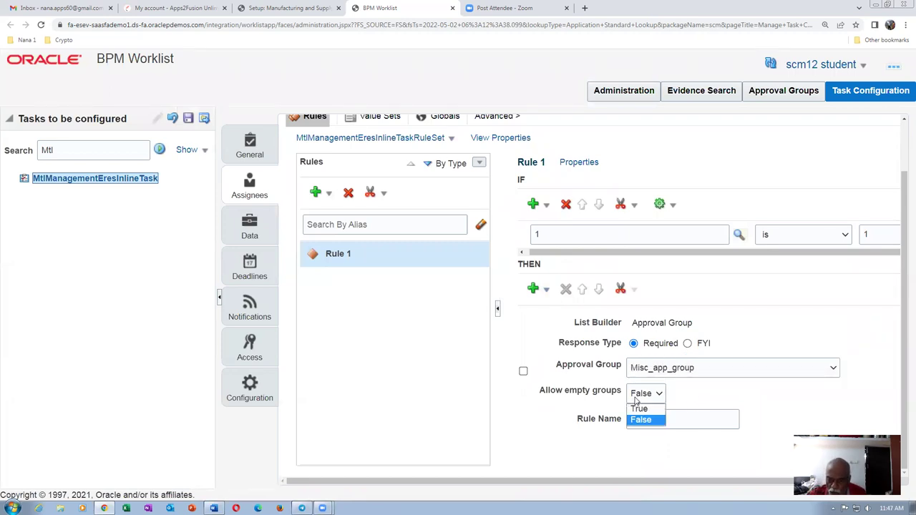
{"action": "left_click", "coordinate": [637, 406]}
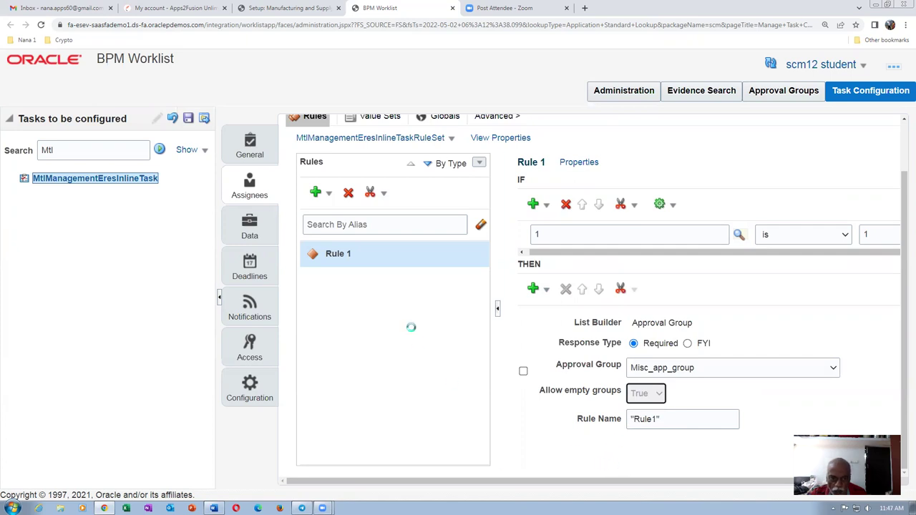
{"action": "left_click", "coordinate": [523, 371]}
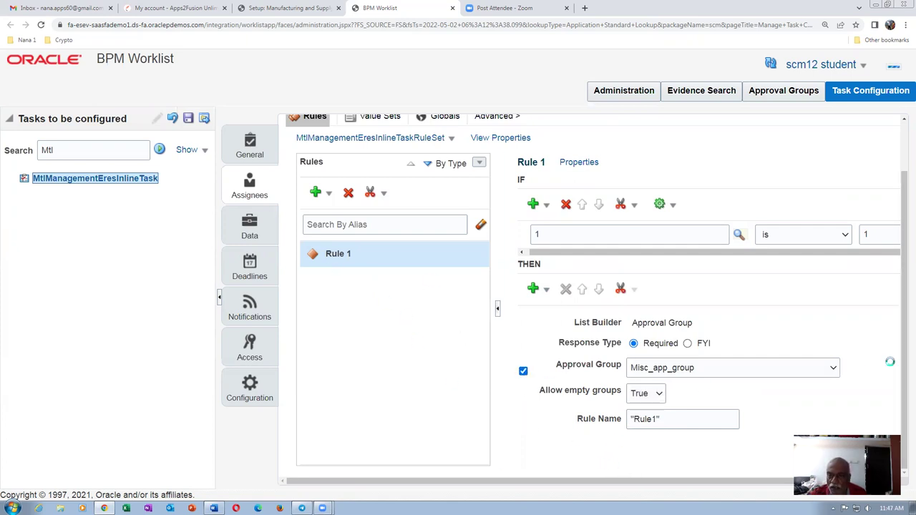
Commit the task configuration with comment 'cgfjcygh' and reopen the Assignees rule editor.
{"action": "left_click", "coordinate": [189, 119]}
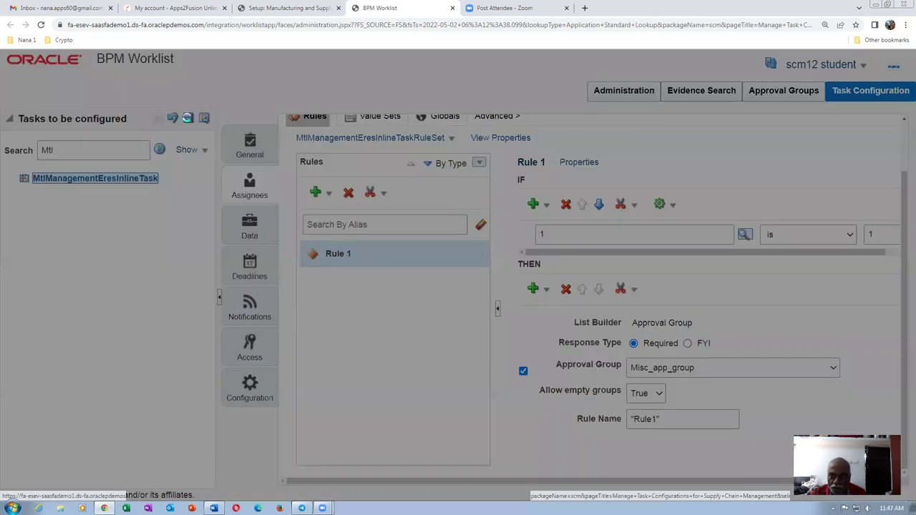
{"action": "type", "text": "cgfjcygh"}
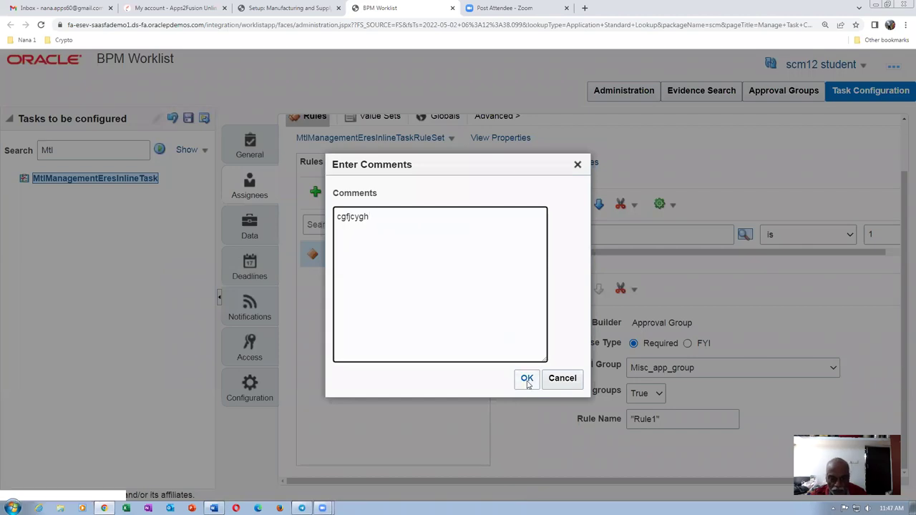
{"action": "left_click", "coordinate": [527, 378]}
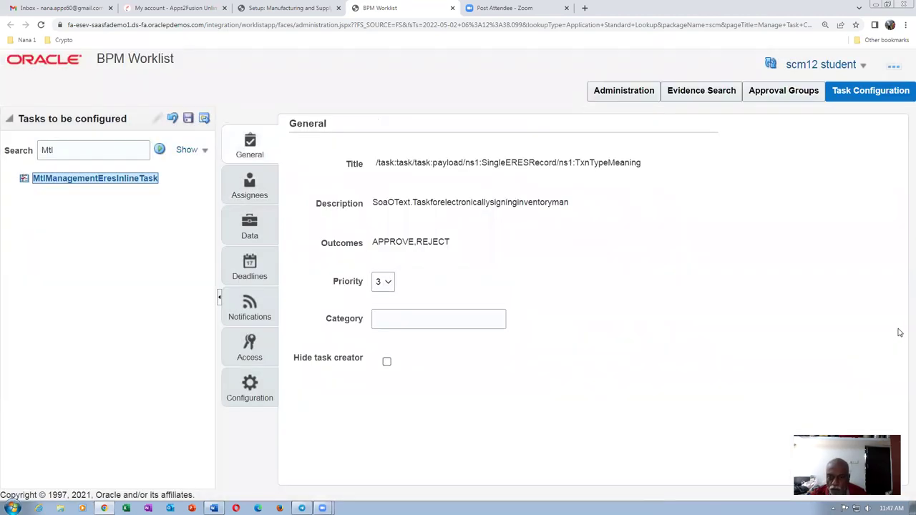
{"action": "left_click", "coordinate": [509, 188]}
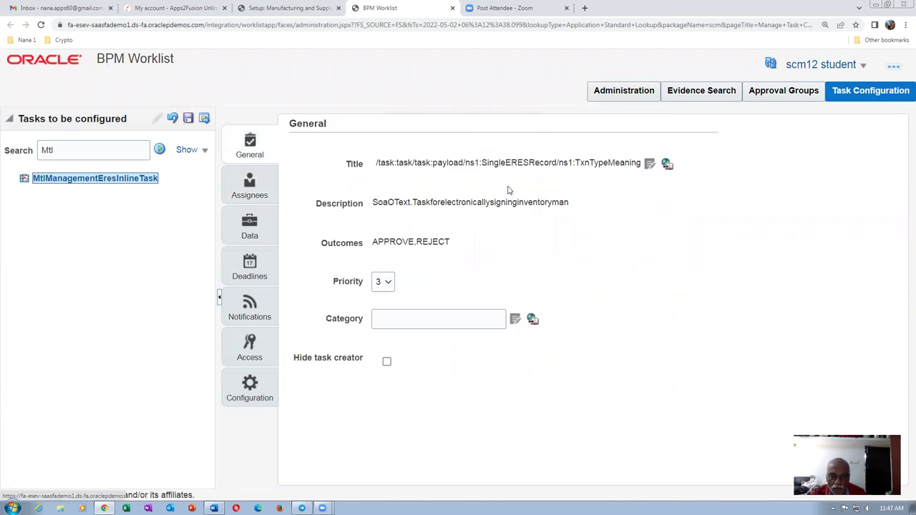
{"action": "left_click", "coordinate": [252, 183]}
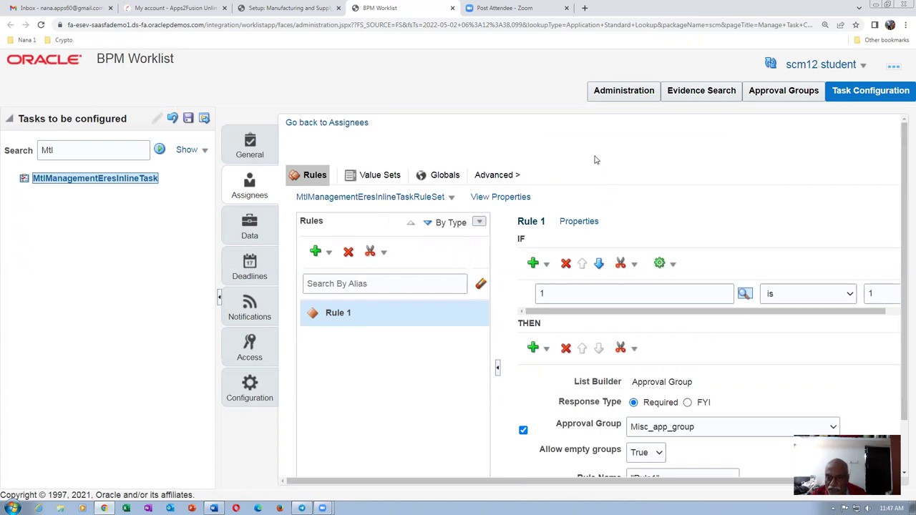
Validate MtlManagementEresInlineTaskRuleSet and confirm the log shows no errors or warnings for Rule 1.
{"action": "scroll", "coordinate": [609, 169], "scroll_direction": "down", "scroll_amount": 2}
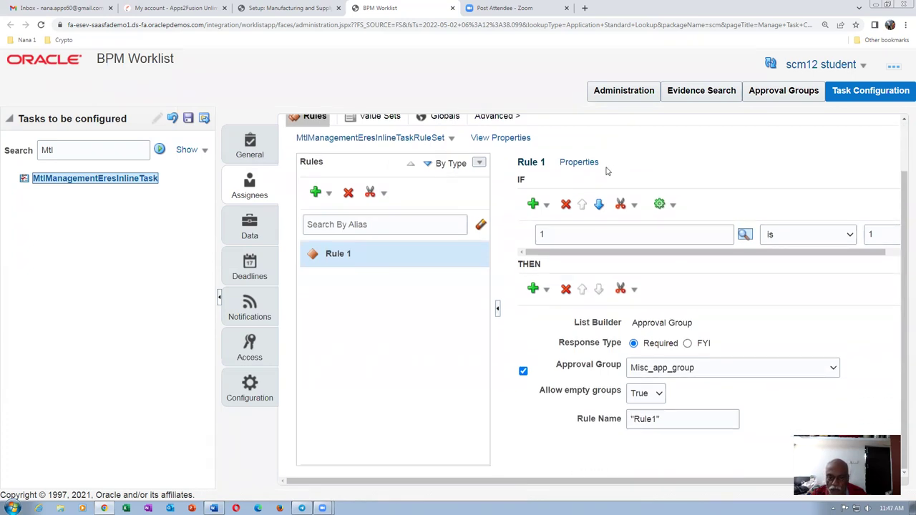
{"action": "scroll", "coordinate": [605, 170], "scroll_direction": "up", "scroll_amount": 2}
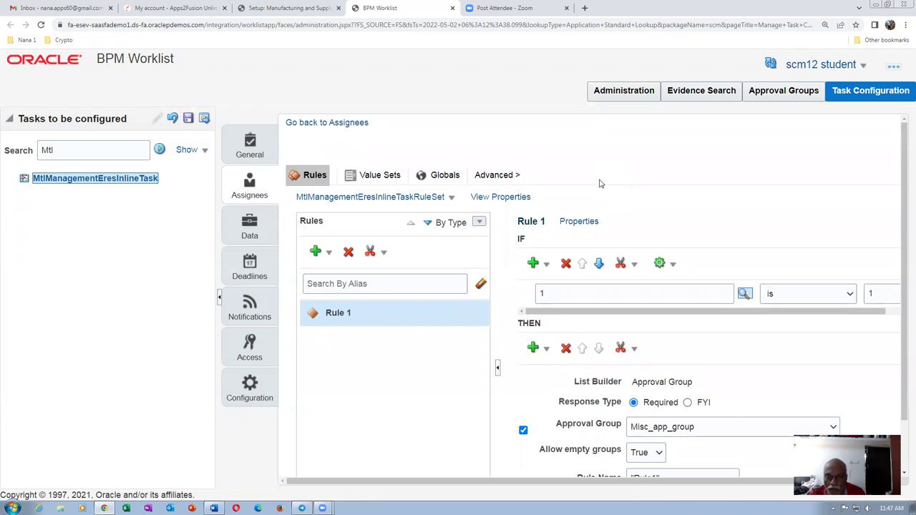
{"action": "key", "text": "ctrl+minus"}
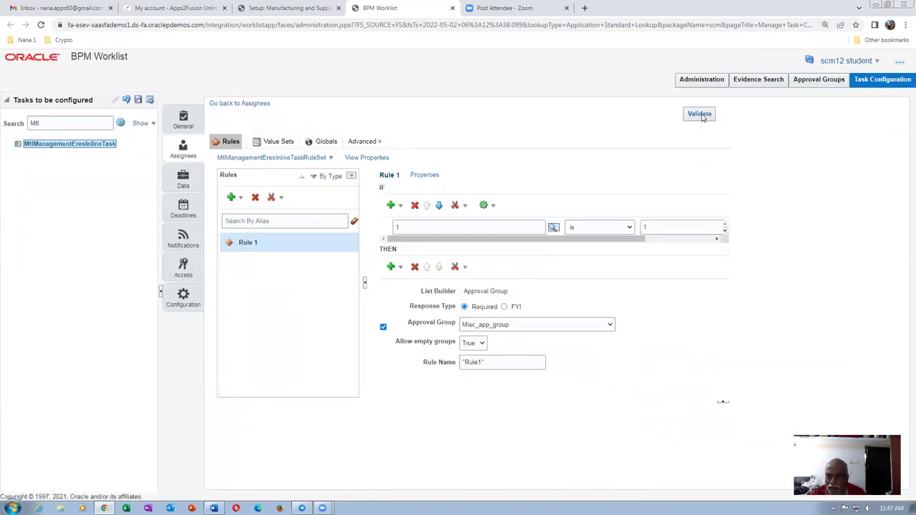
{"action": "left_click", "coordinate": [701, 115]}
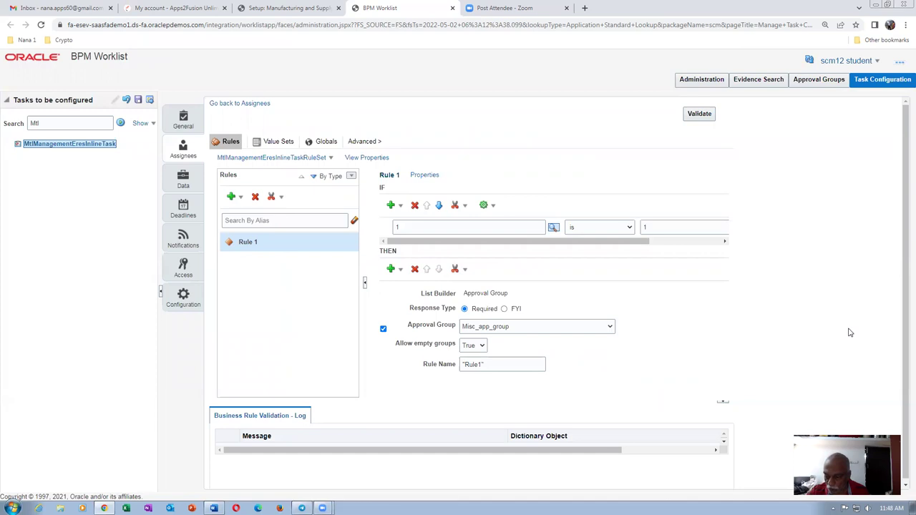
{"action": "left_click", "coordinate": [724, 442]}
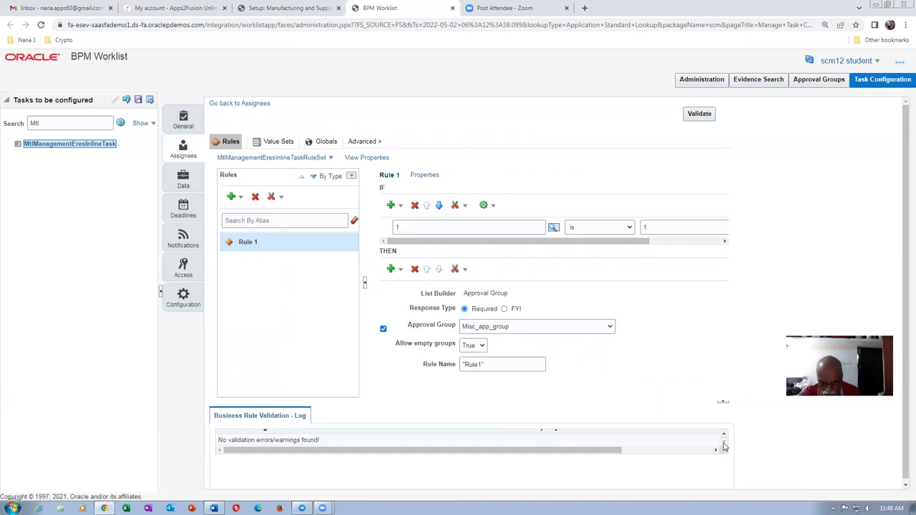
{"action": "key", "text": "ctrl+plus"}
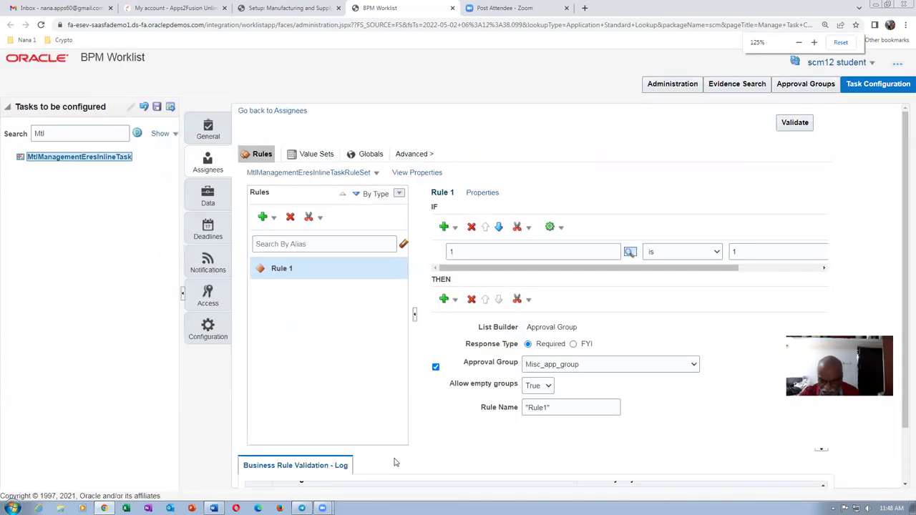
{"action": "scroll", "coordinate": [903, 411], "scroll_direction": "down", "scroll_amount": 1}
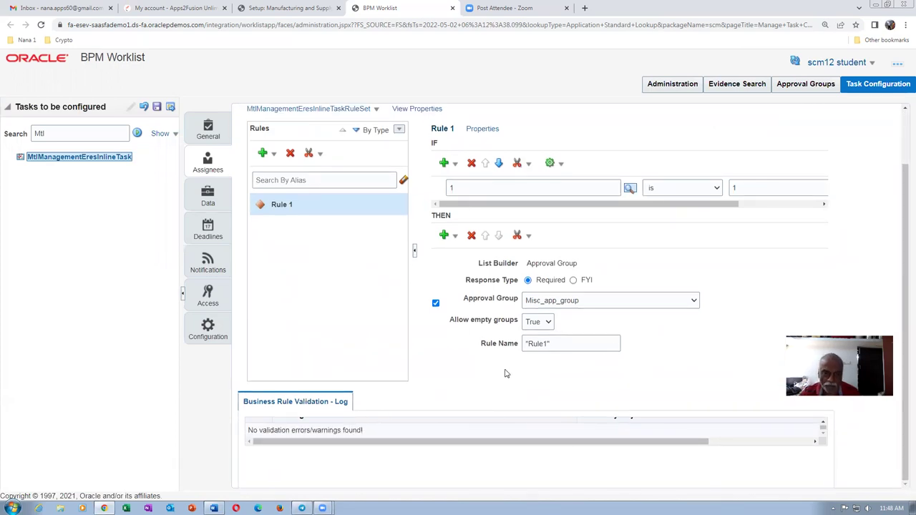
{"action": "scroll", "coordinate": [505, 374], "scroll_direction": "up", "scroll_amount": 1}
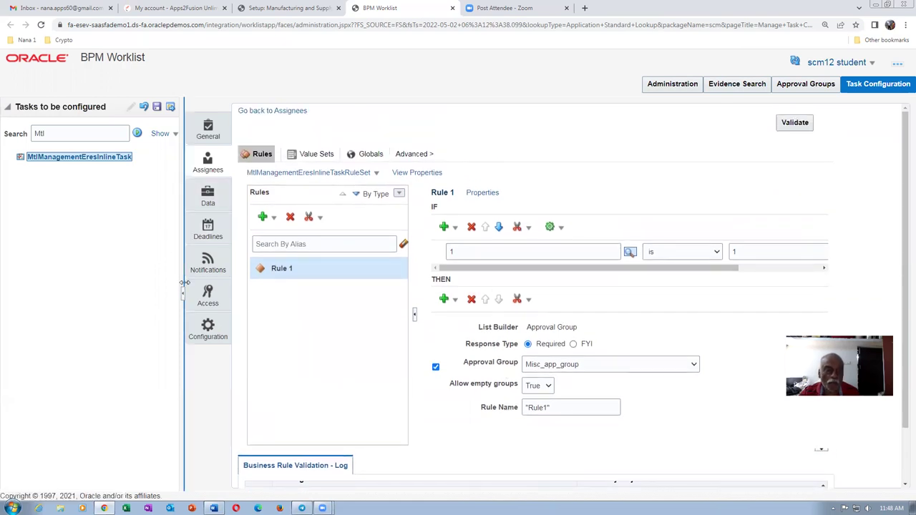
Uncheck Ignore Participant in the approvers participant's Advanced options.
{"action": "left_click", "coordinate": [272, 112]}
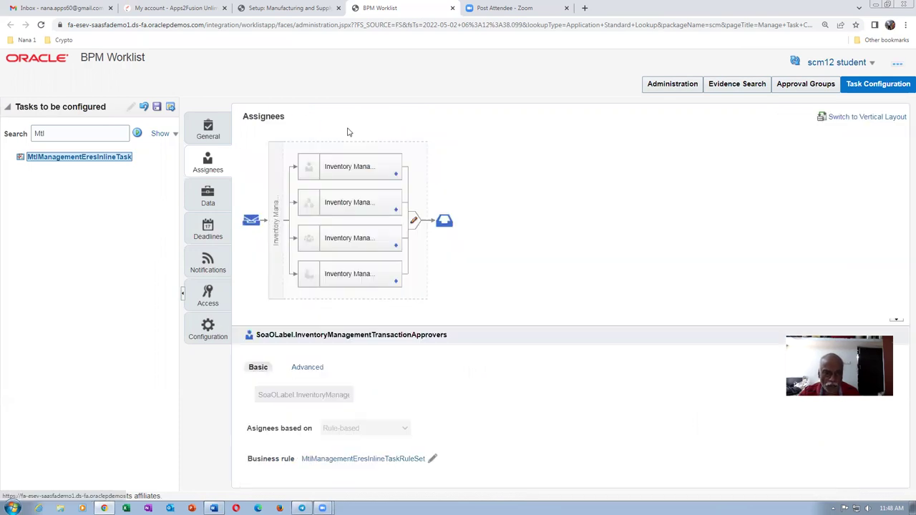
{"action": "left_click", "coordinate": [310, 371]}
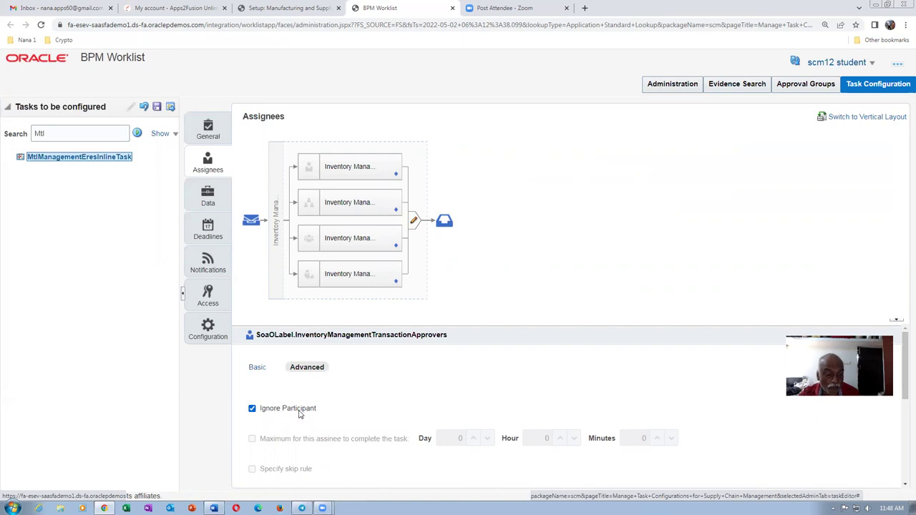
{"action": "left_click", "coordinate": [252, 409]}
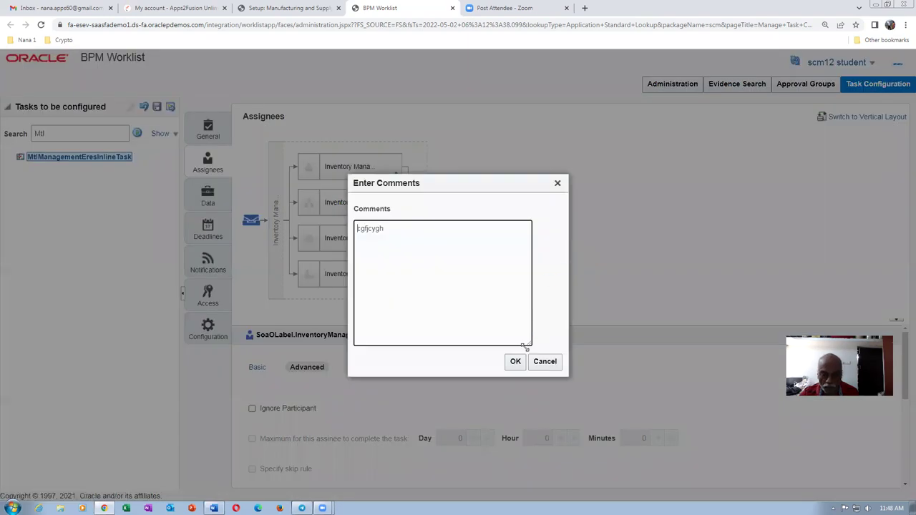
Save the task with a comment and bring up its notification settings.
{"action": "left_click", "coordinate": [516, 362]}
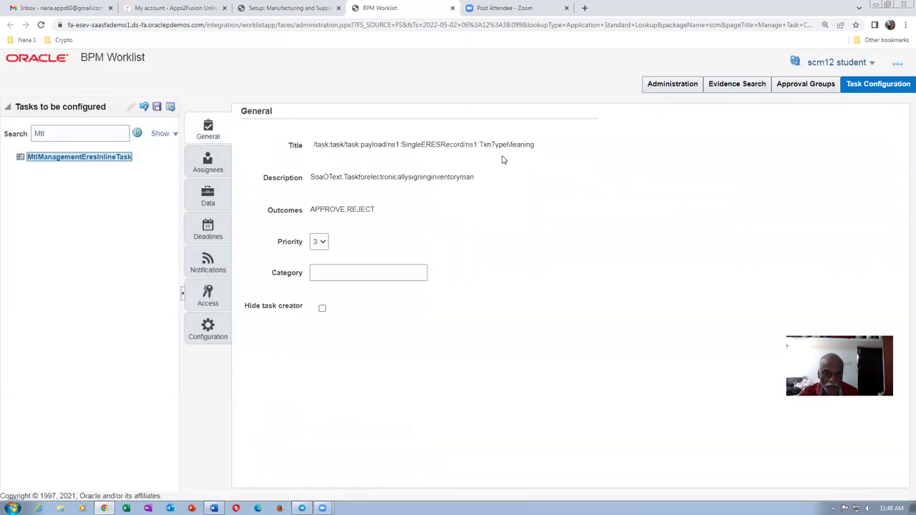
{"action": "left_click", "coordinate": [499, 182]}
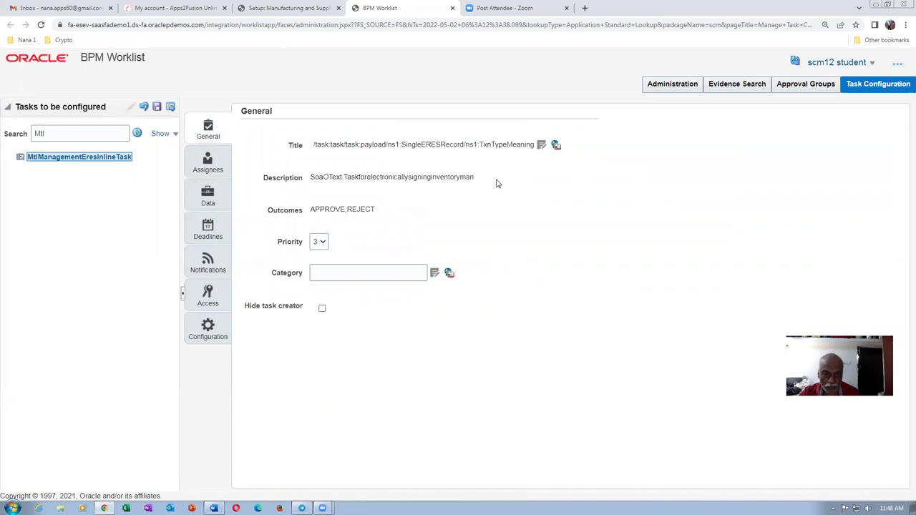
{"action": "left_click", "coordinate": [191, 163]}
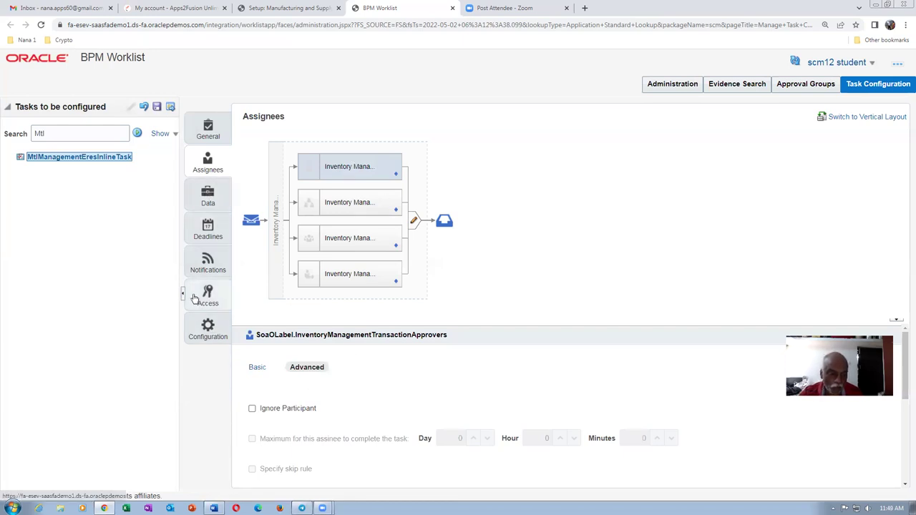
{"action": "left_click", "coordinate": [204, 263]}
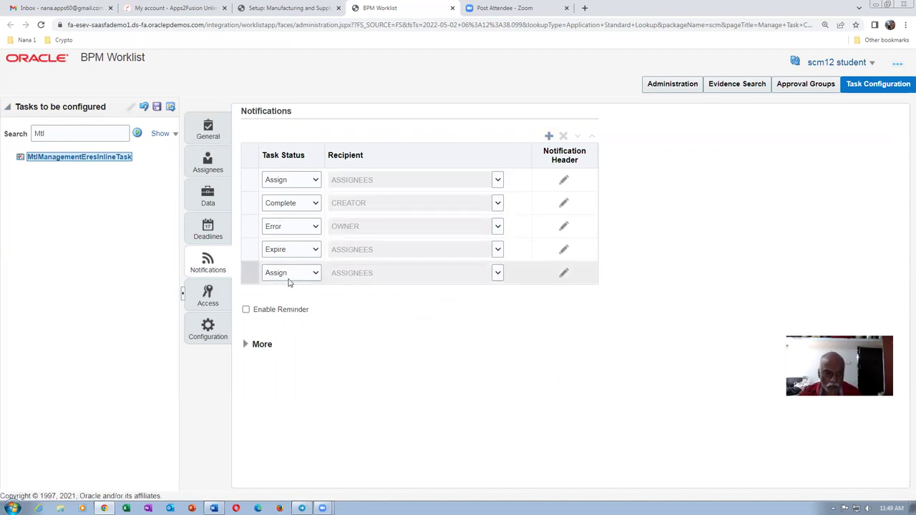
Set the new notification's recipient to Approvers.
{"action": "left_click", "coordinate": [500, 276]}
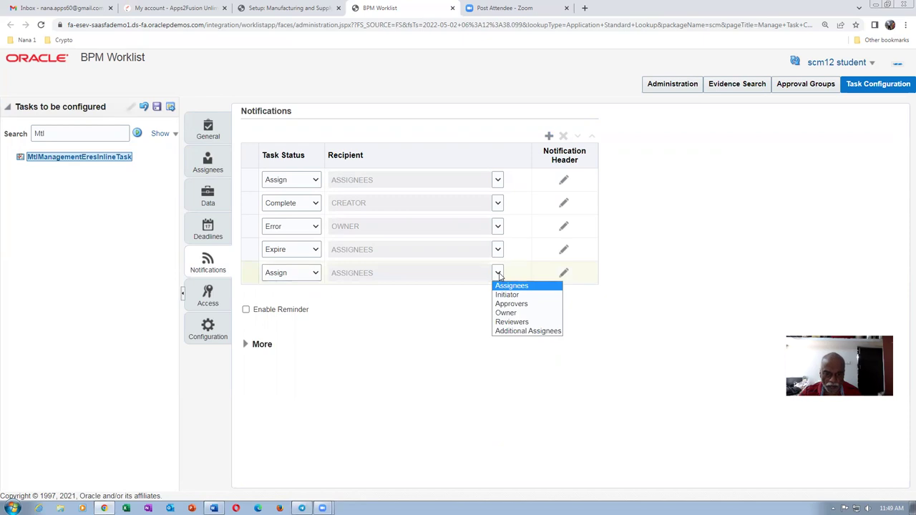
{"action": "left_click", "coordinate": [496, 311]}
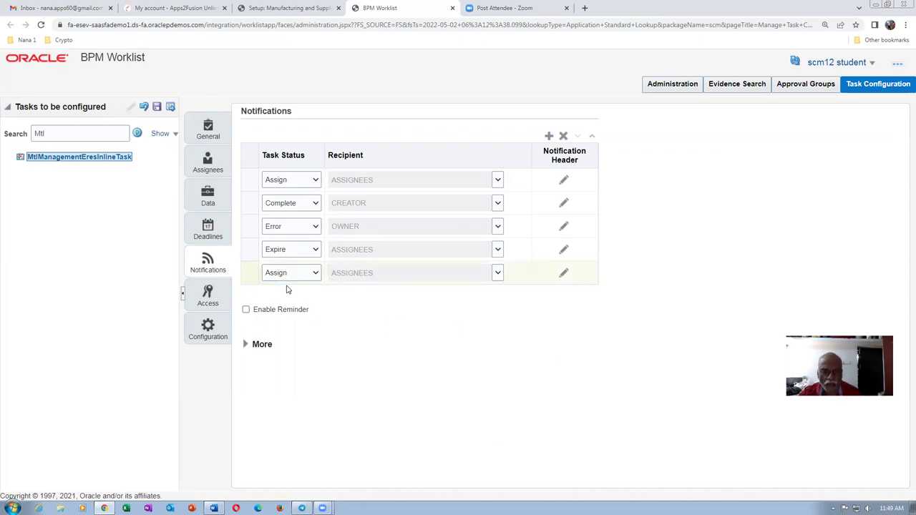
{"action": "left_click", "coordinate": [498, 275]}
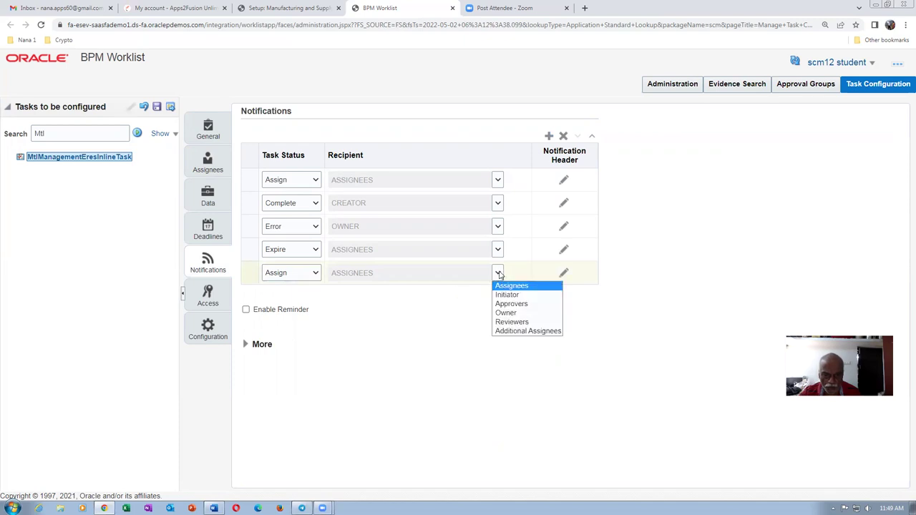
{"action": "left_click", "coordinate": [510, 304]}
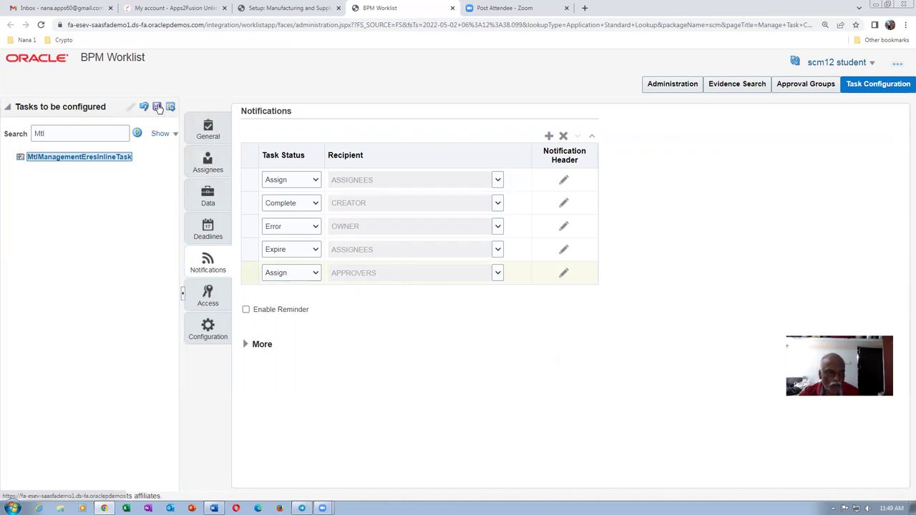
Save the task configuration with a comment and dismiss the confirmation.
{"action": "left_click", "coordinate": [157, 107]}
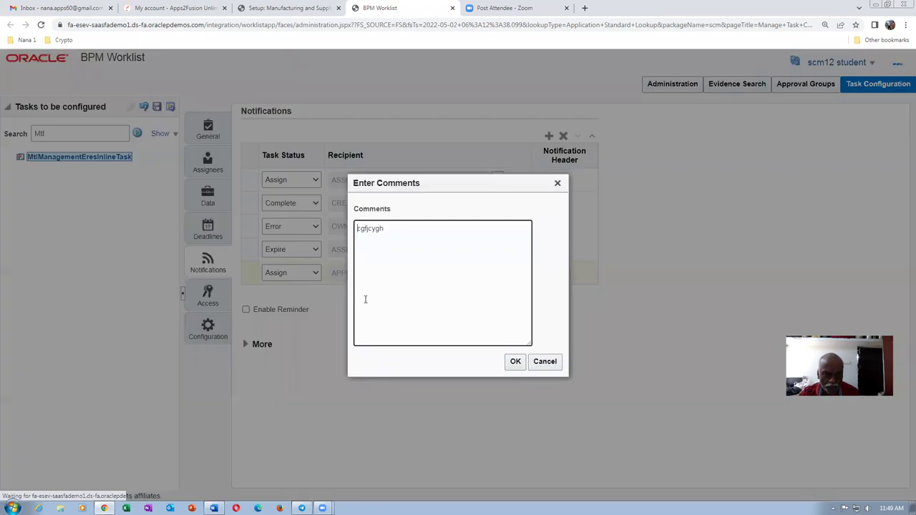
{"action": "left_click", "coordinate": [512, 363]}
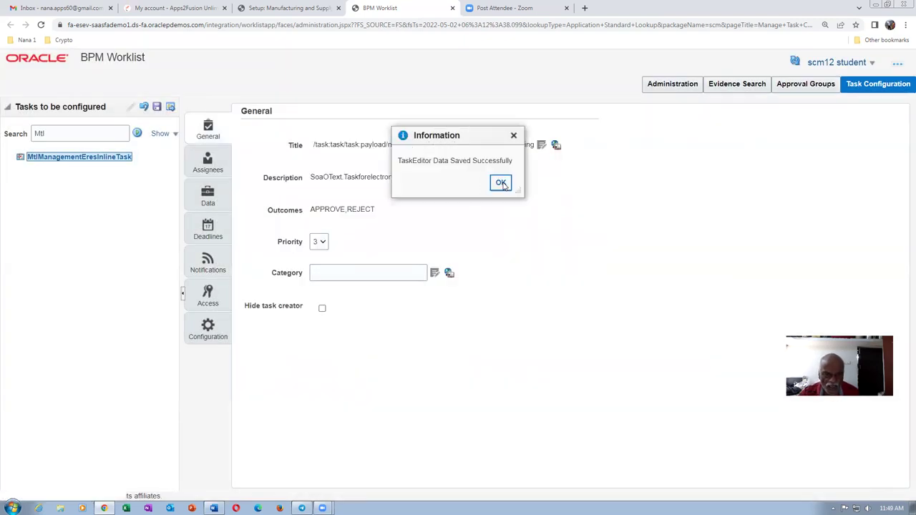
{"action": "left_click", "coordinate": [501, 183]}
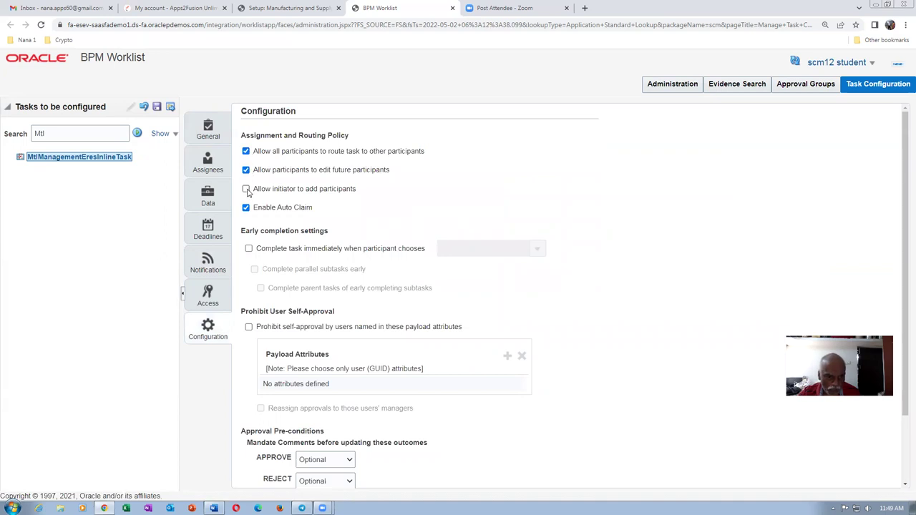
Enable Allow initiator to add participants and save the task configuration with a comment.
{"action": "left_click", "coordinate": [247, 190]}
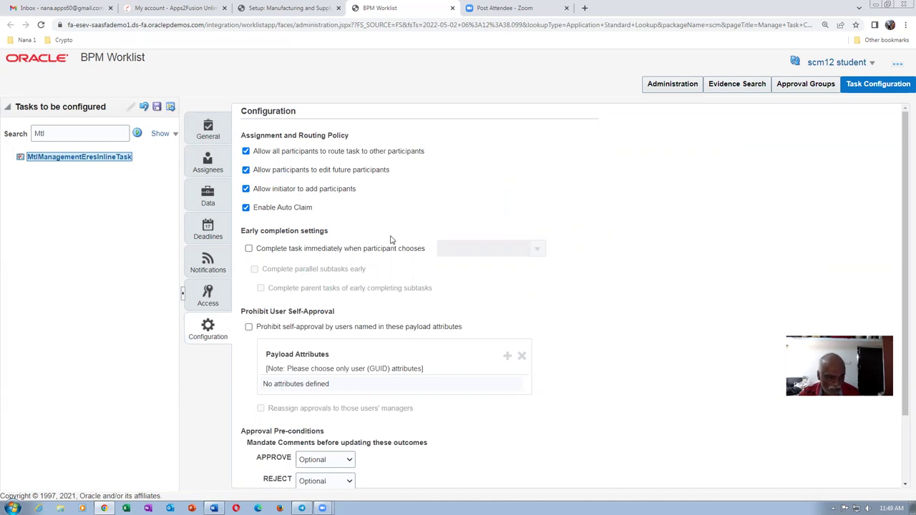
{"action": "scroll", "coordinate": [390, 239], "scroll_direction": "down", "scroll_amount": 2}
{"action": "scroll", "coordinate": [391, 240], "scroll_direction": "up", "scroll_amount": 2}
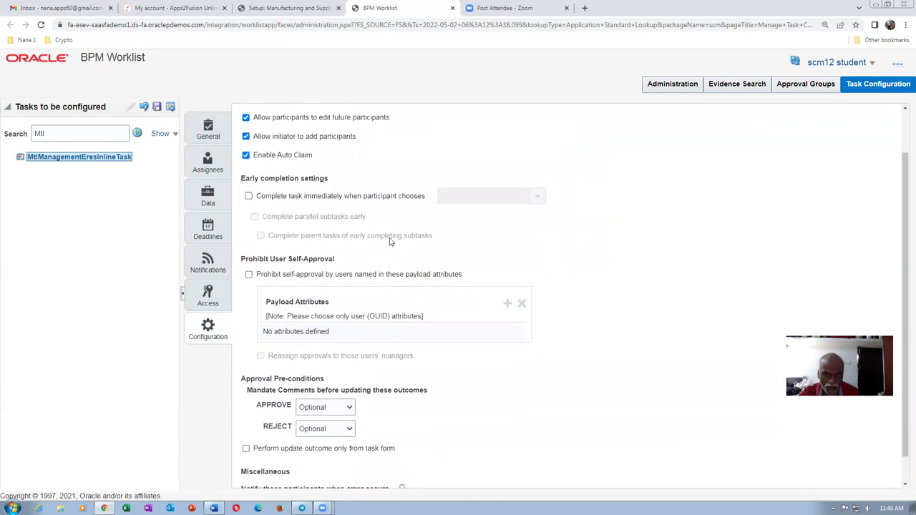
{"action": "left_click", "coordinate": [156, 108]}
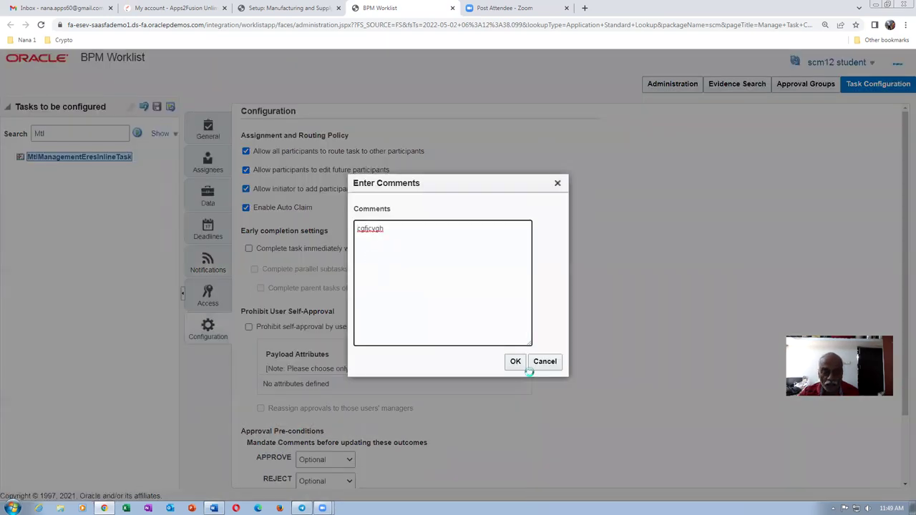
{"action": "left_click", "coordinate": [516, 362]}
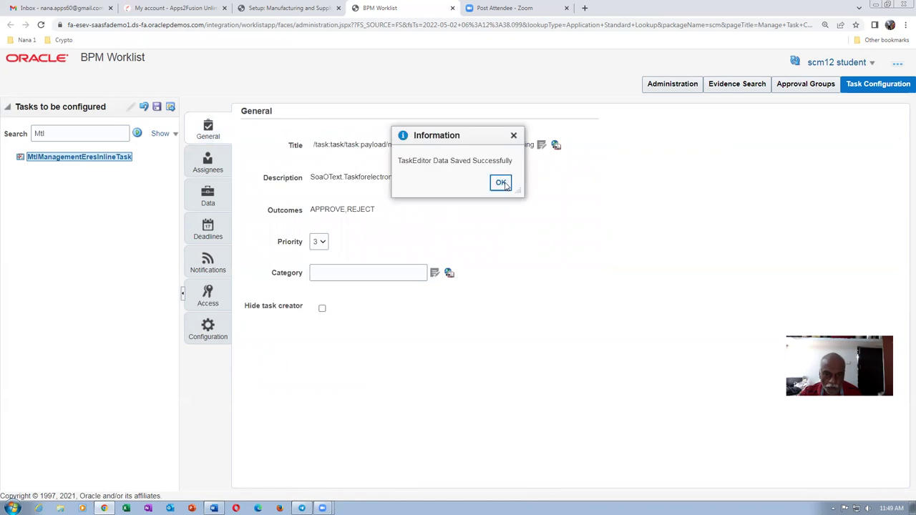
{"action": "left_click", "coordinate": [501, 183]}
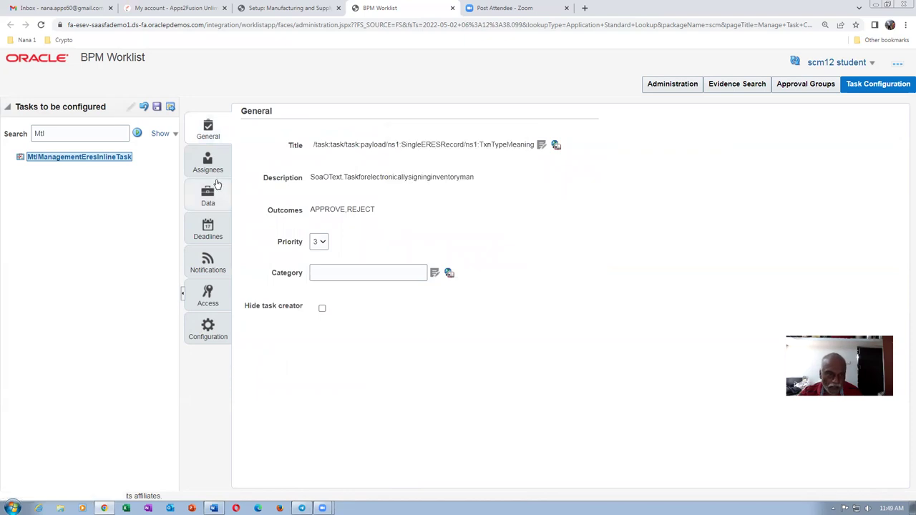
Commit the MtlManagementEresInlineTask configuration from the Assignees tab, then close BPM Worklist.
{"action": "left_click", "coordinate": [212, 172]}
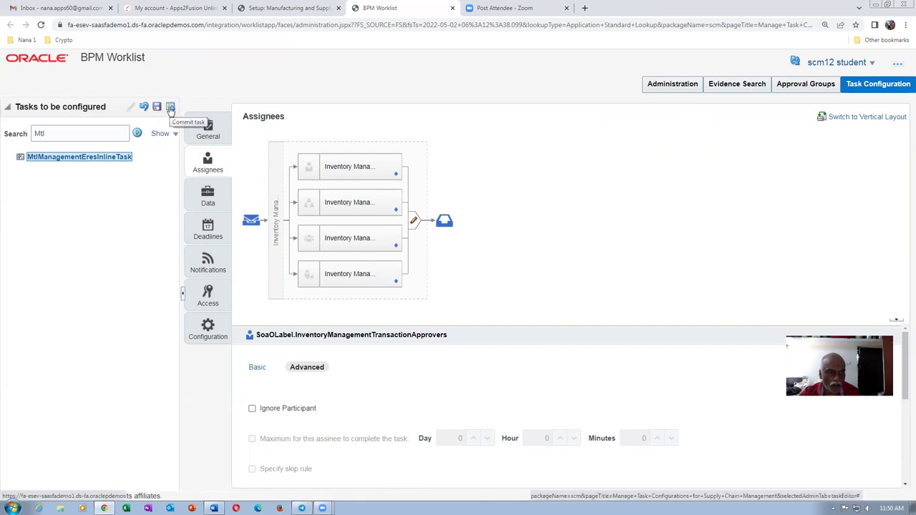
{"action": "left_click", "coordinate": [171, 109]}
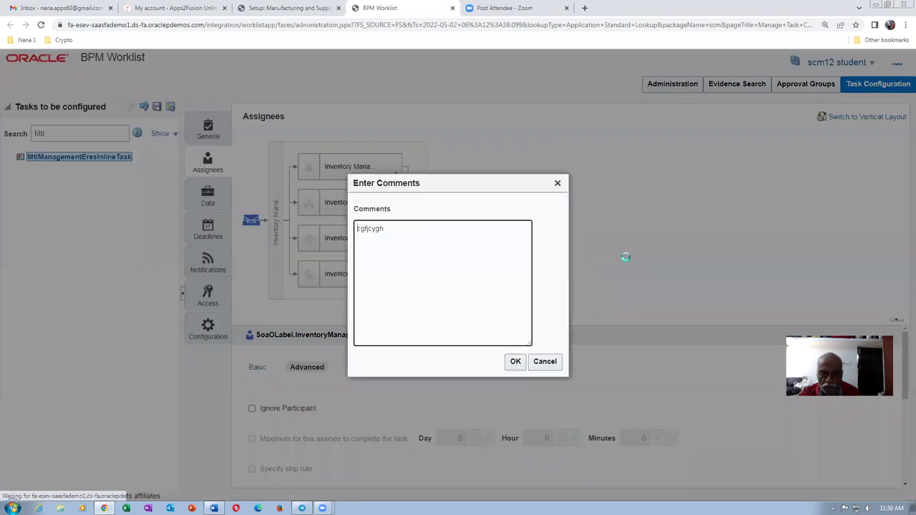
{"action": "left_click", "coordinate": [515, 362]}
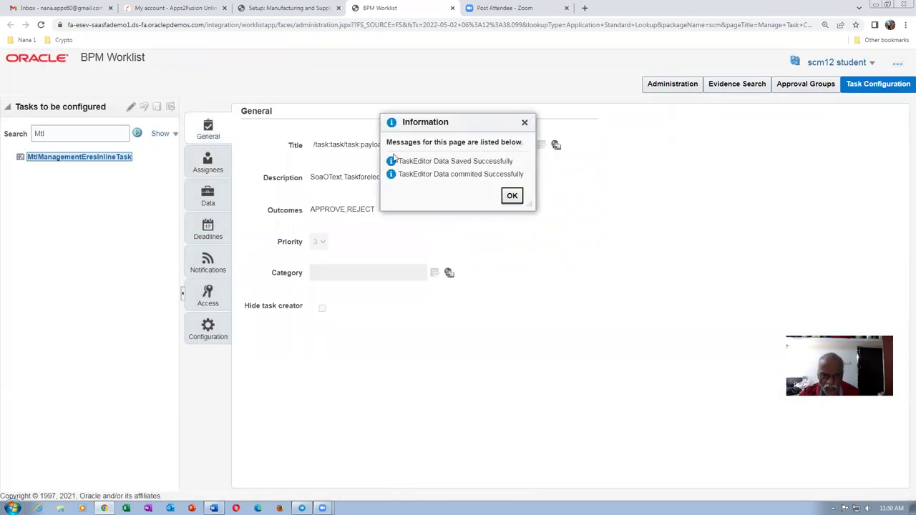
{"action": "left_click", "coordinate": [512, 197]}
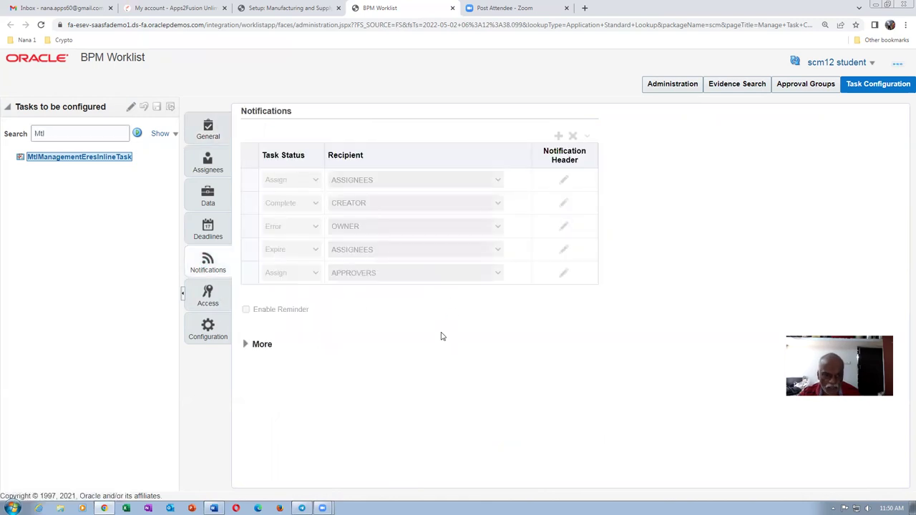
{"action": "left_click", "coordinate": [206, 166]}
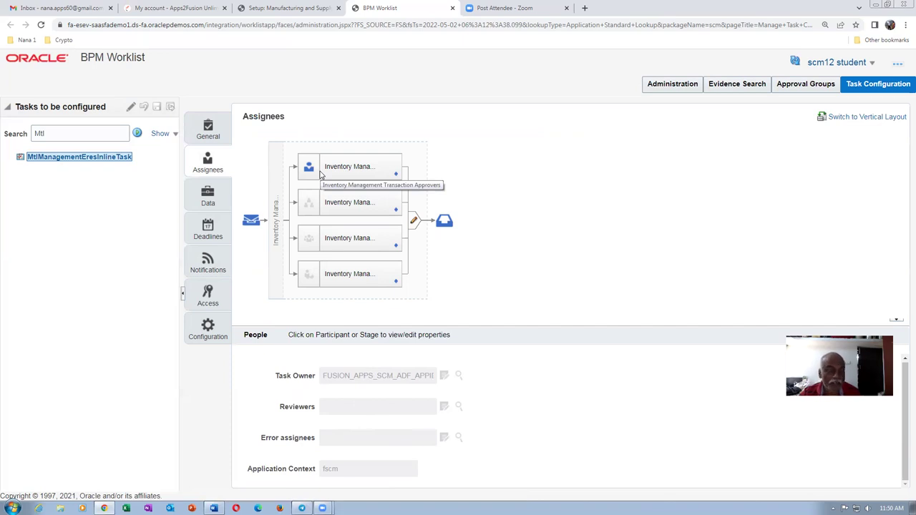
{"action": "left_click", "coordinate": [452, 10]}
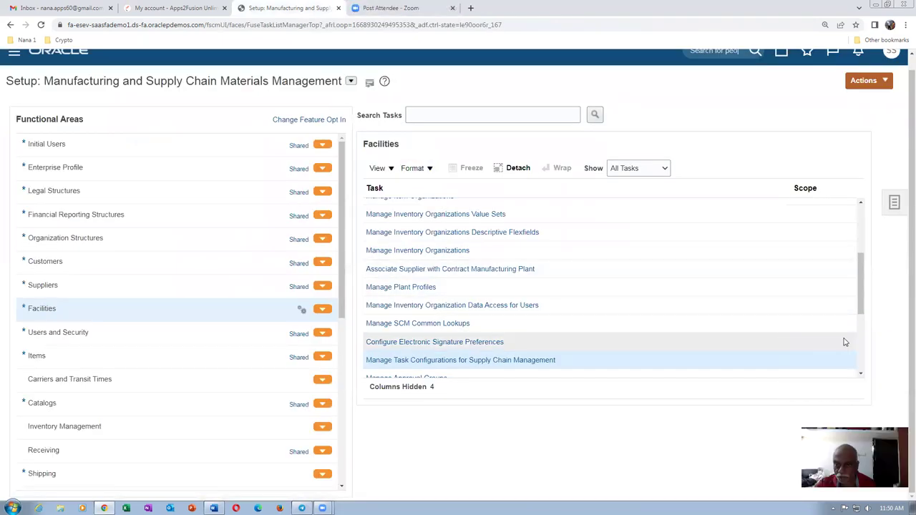
Go to Home and open Supply Chain Execution > Inventory Management.
{"action": "scroll", "coordinate": [723, 125], "scroll_direction": "up", "scroll_amount": 1}
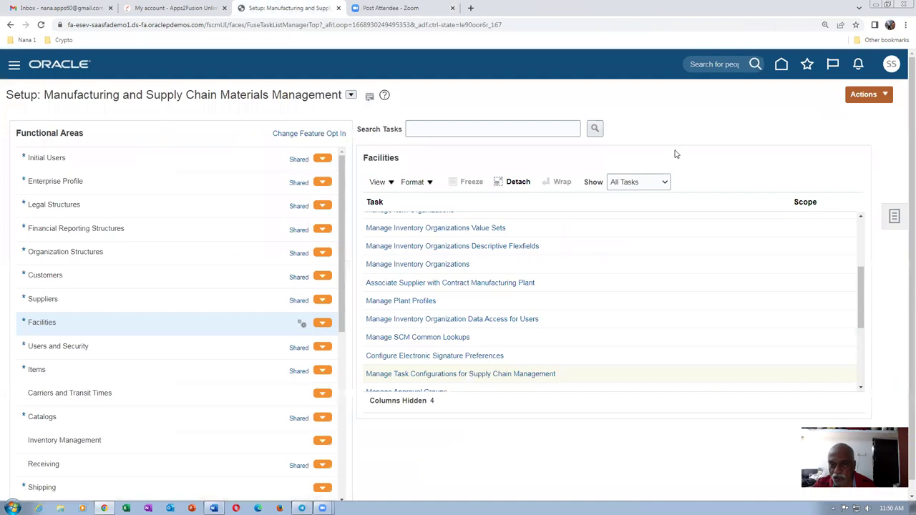
{"action": "left_click", "coordinate": [782, 64]}
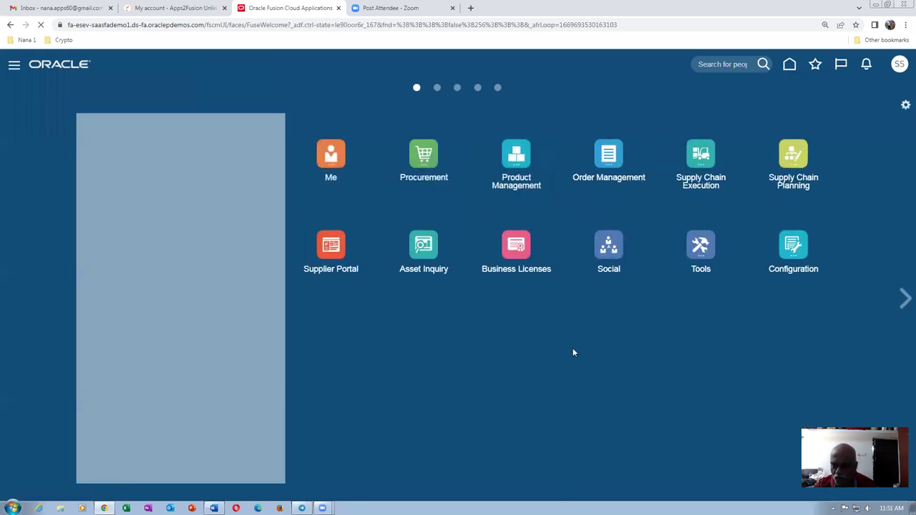
{"action": "left_click", "coordinate": [703, 150]}
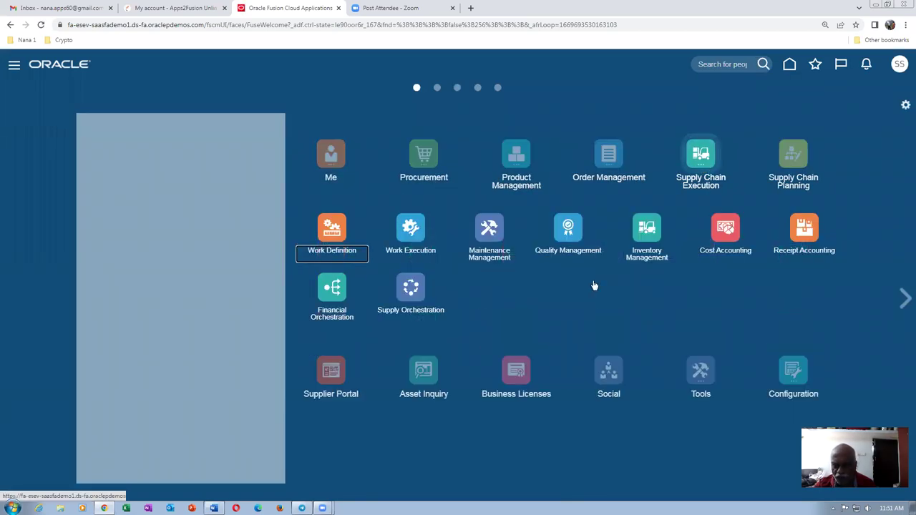
{"action": "left_click", "coordinate": [640, 238]}
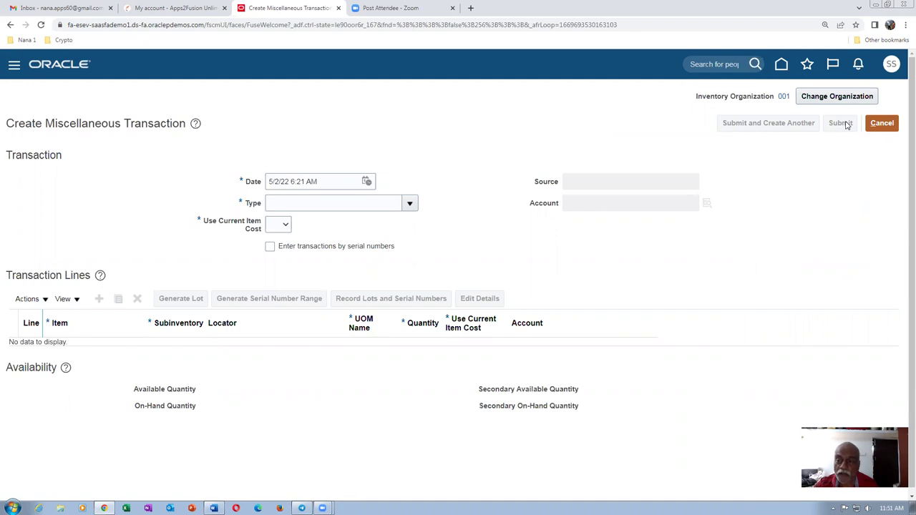
Discard the organization 001 transaction, switch to organization 002, and reopen Create Miscellaneous Transaction.
{"action": "left_click", "coordinate": [882, 123]}
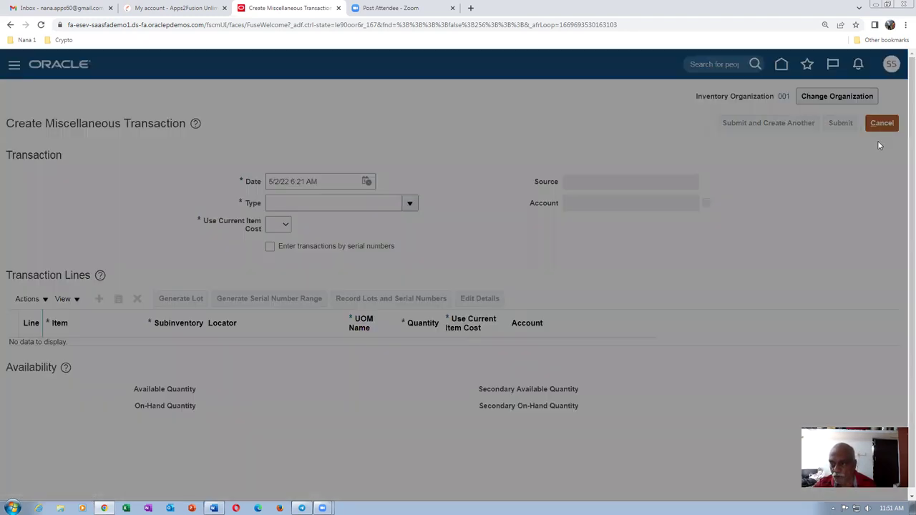
{"action": "left_click", "coordinate": [606, 293]}
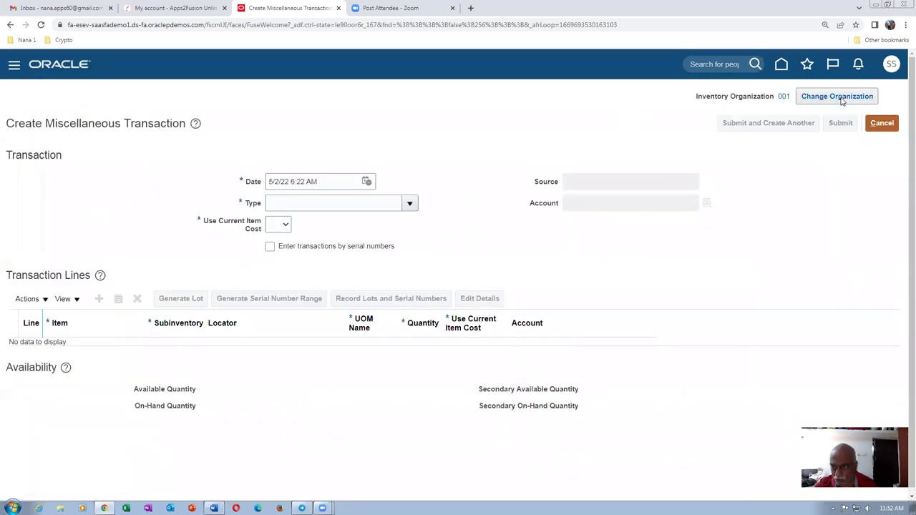
{"action": "left_click", "coordinate": [843, 101]}
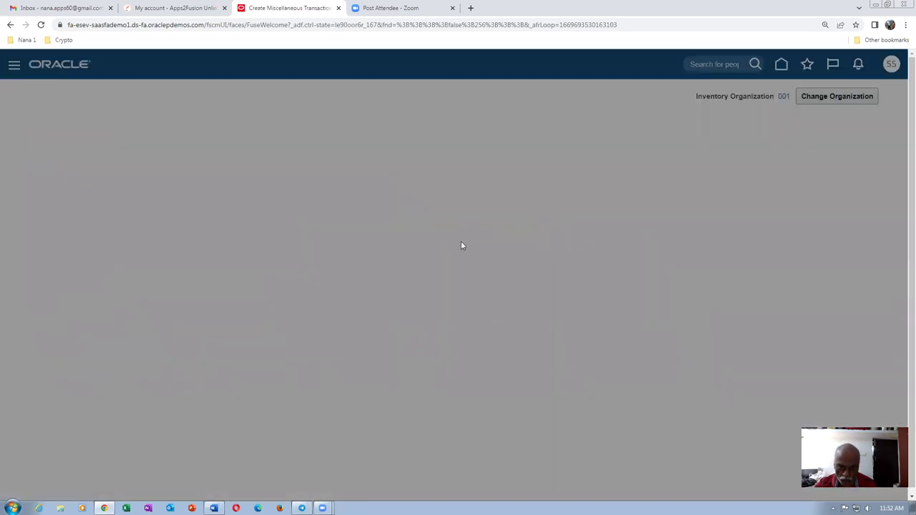
{"action": "key", "text": "Tab"}
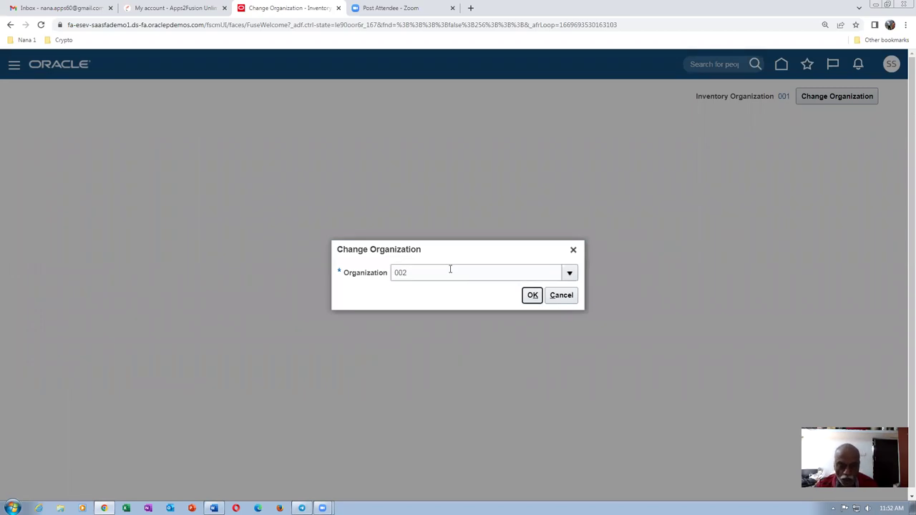
{"action": "left_click", "coordinate": [539, 302]}
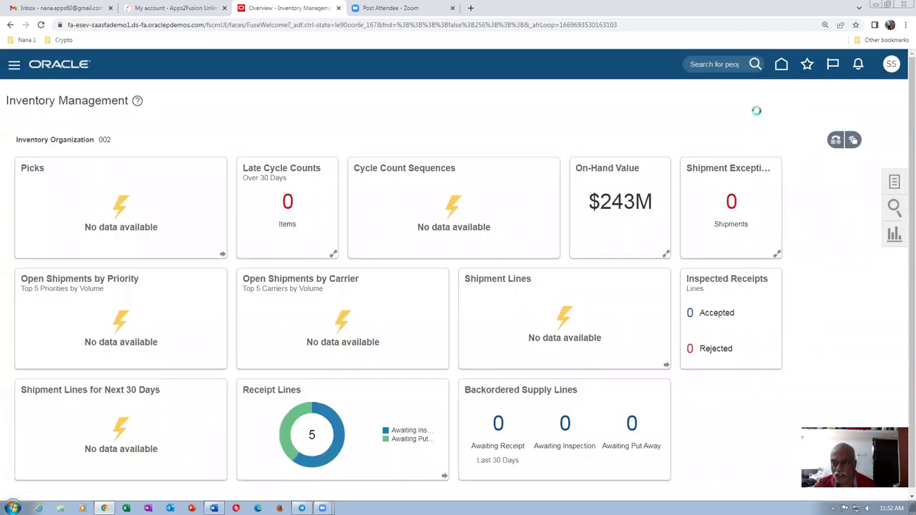
{"action": "left_click", "coordinate": [800, 136]}
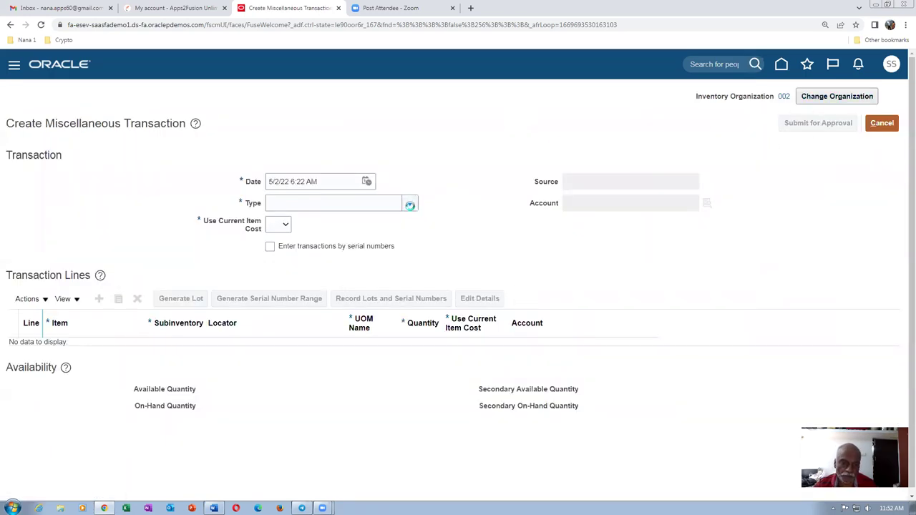
{"action": "left_click", "coordinate": [408, 205]}
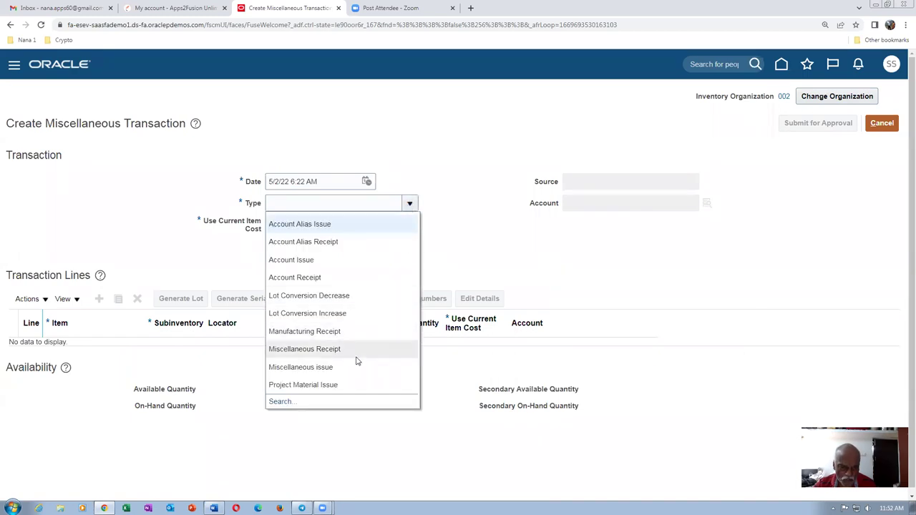
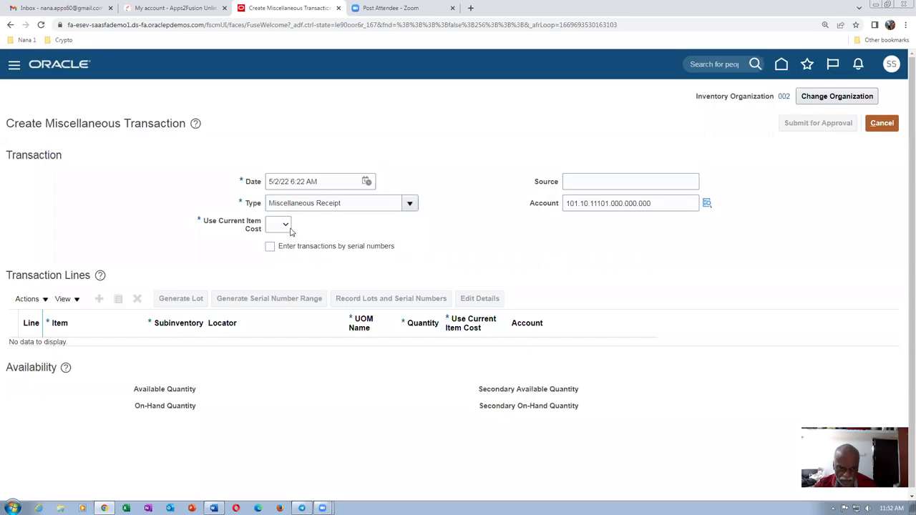
Turn on Use Current Item Cost and add line 1 for item AS65000.
{"action": "left_click", "coordinate": [277, 255]}
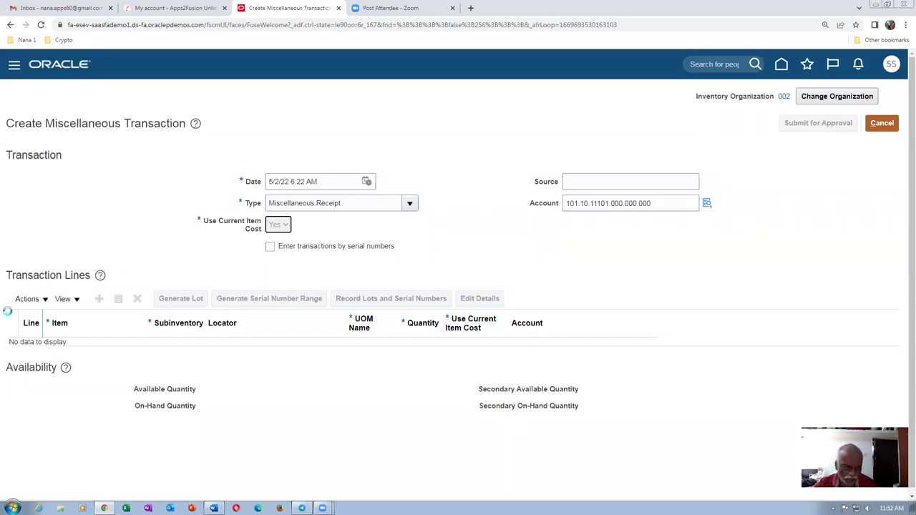
{"action": "left_click", "coordinate": [98, 300]}
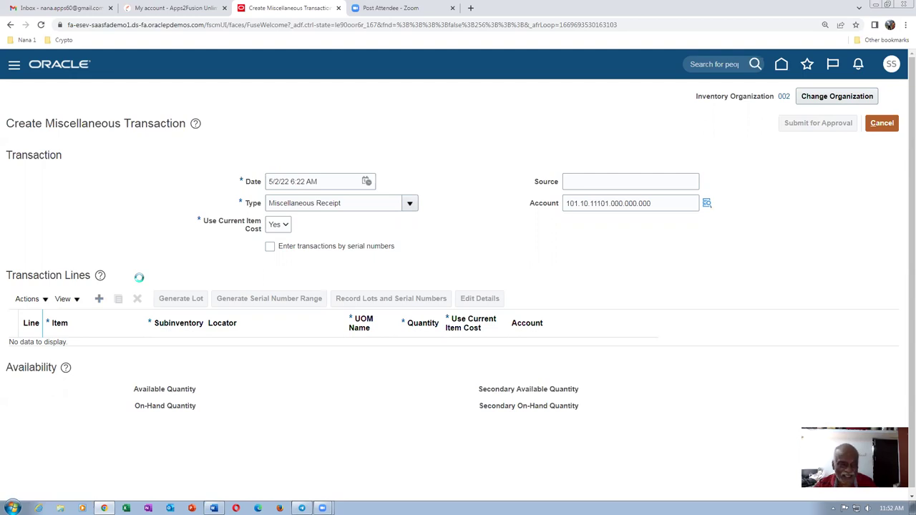
{"action": "left_click", "coordinate": [81, 354]}
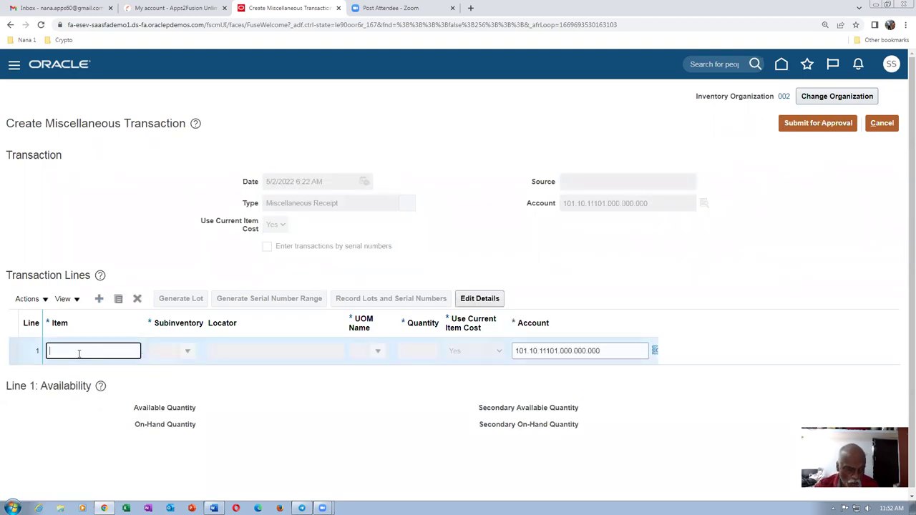
{"action": "type", "text": "ASS5000"}
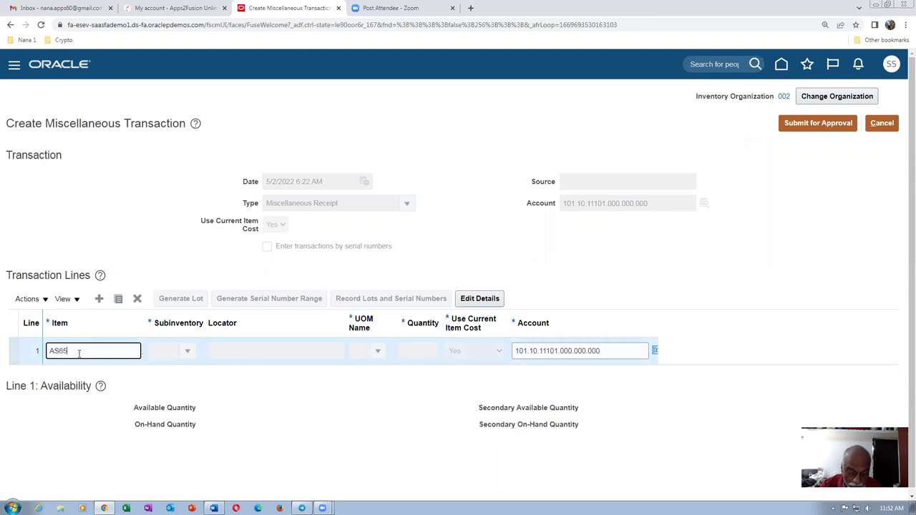
{"action": "key", "text": "Tab"}
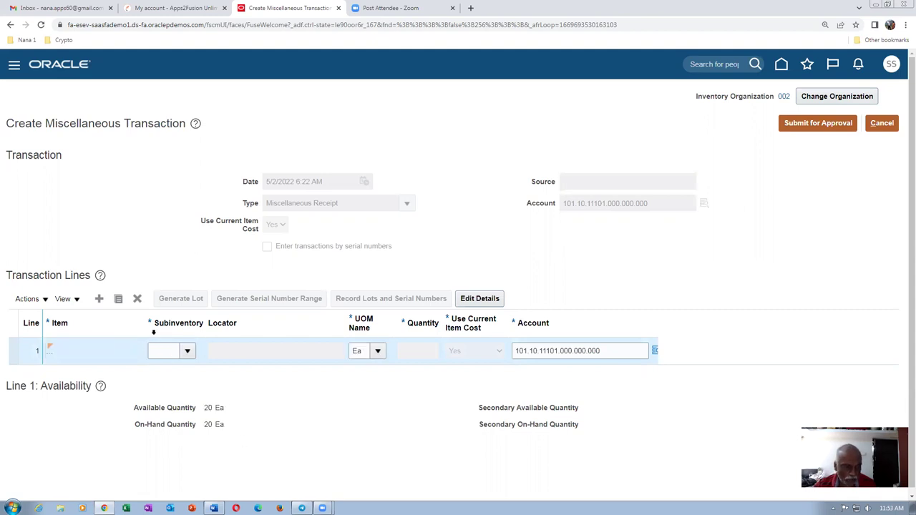
Give line 1 the Stores subinventory and quantity 100 Ea, then open its details.
{"action": "left_click_drag", "start_coordinate": [145, 329], "coordinate": [161, 330]}
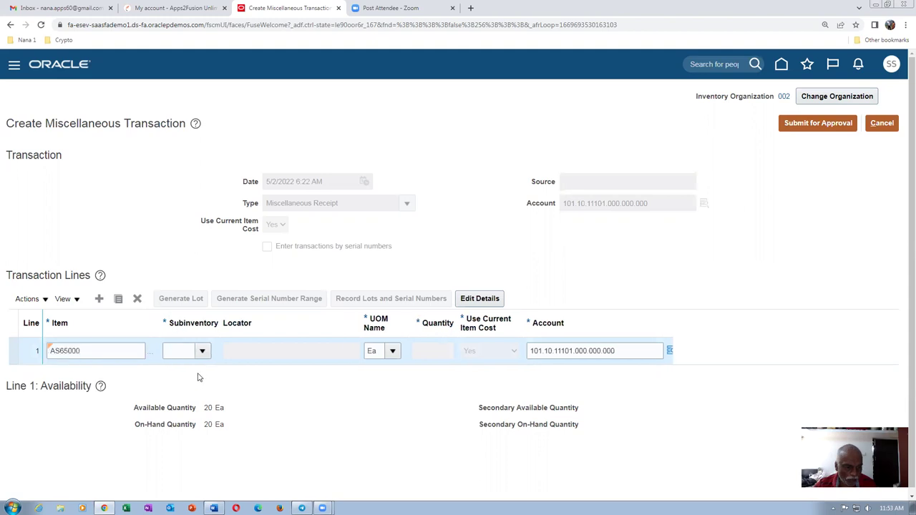
{"action": "left_click", "coordinate": [181, 353]}
{"action": "type", "text": "sto"}
{"action": "key", "text": "Tab"}
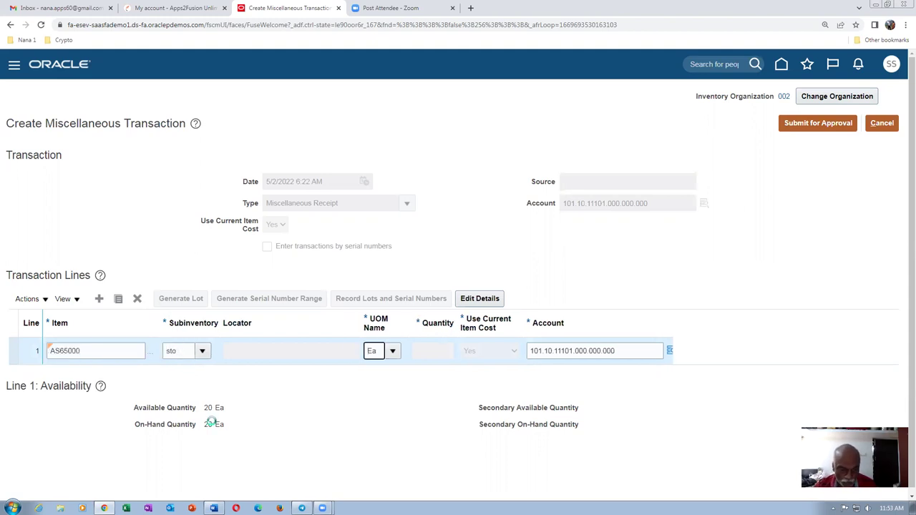
{"action": "left_click", "coordinate": [435, 355]}
{"action": "type", "text": "100"}
{"action": "key", "text": "Tab"}
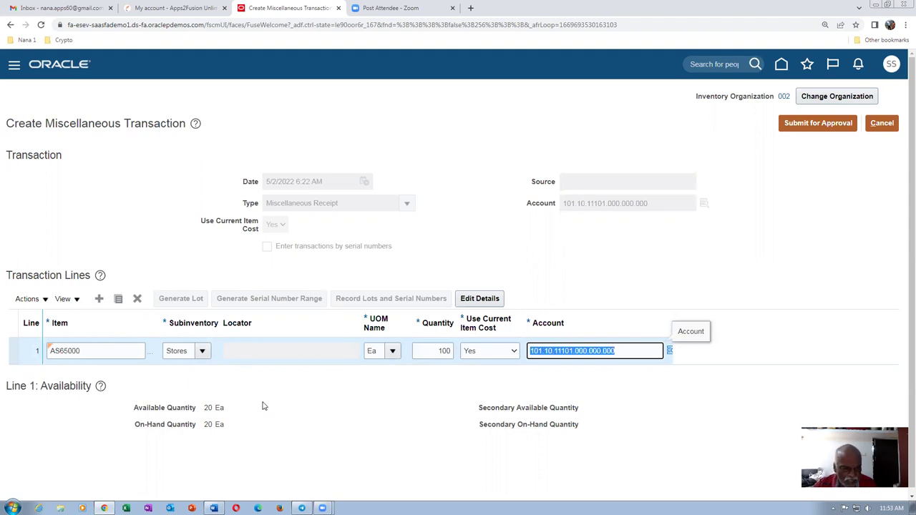
{"action": "left_click", "coordinate": [489, 303]}
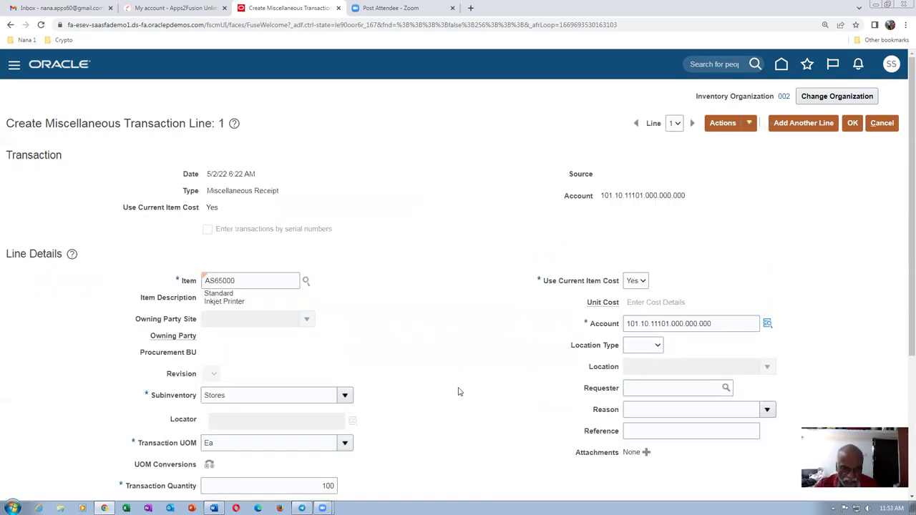
Set line 1's reason to RTV: Order Error, type a reference note, and confirm with OK.
{"action": "scroll", "coordinate": [512, 332], "scroll_direction": "down", "scroll_amount": 1}
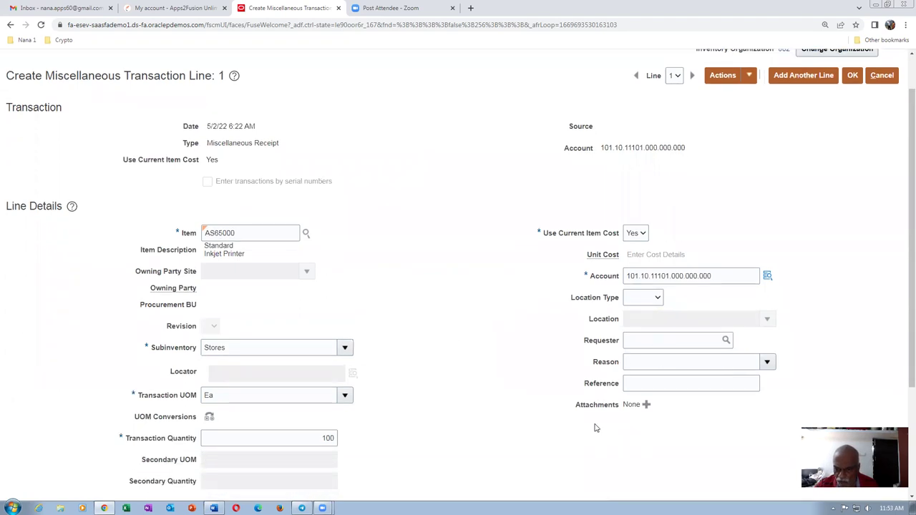
{"action": "left_click", "coordinate": [767, 362]}
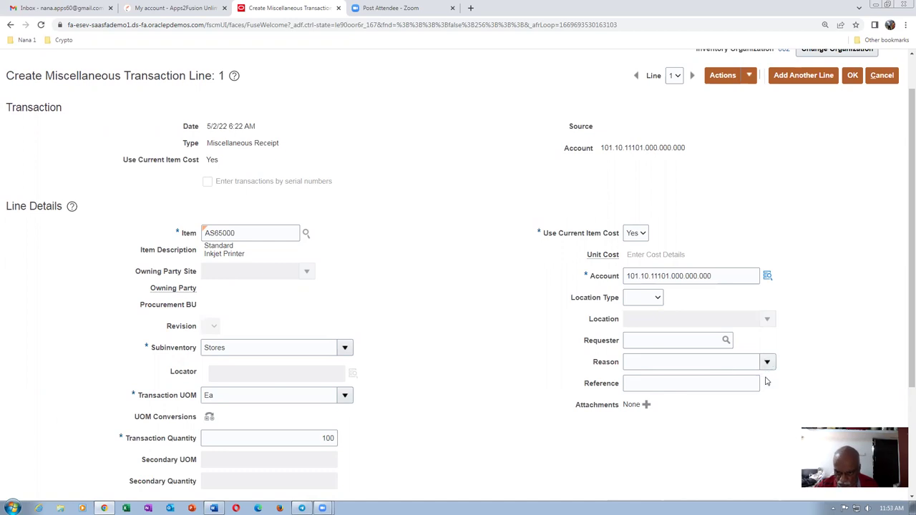
{"action": "left_click", "coordinate": [665, 181]}
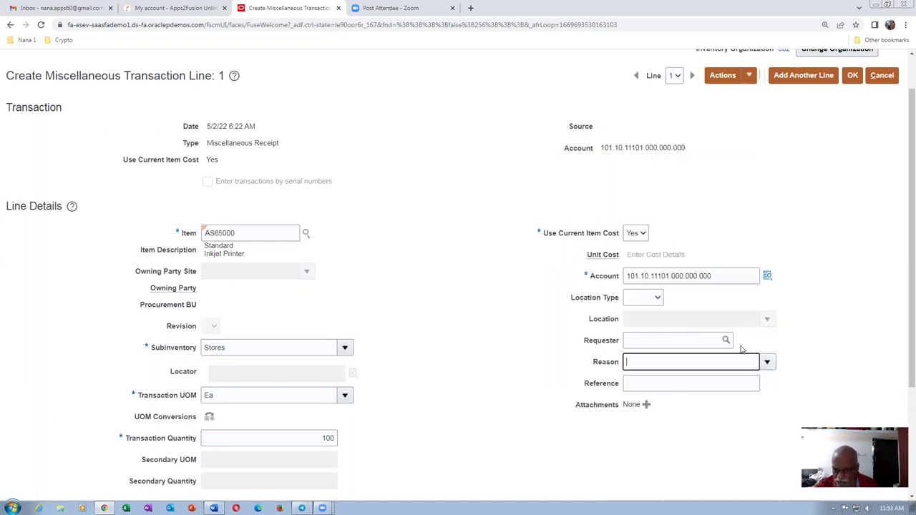
{"action": "left_click", "coordinate": [649, 384]}
{"action": "type", "text": "Nana's Misc recipt"}
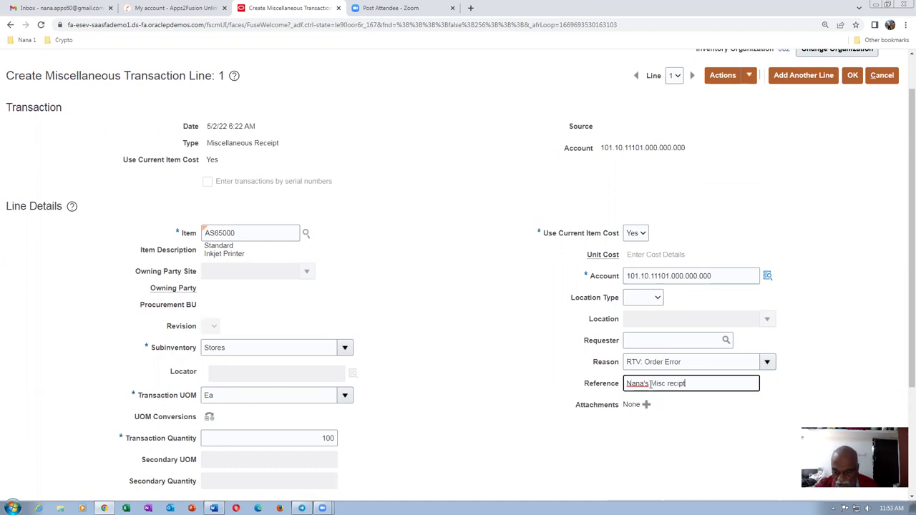
{"action": "scroll", "coordinate": [504, 394], "scroll_direction": "down", "scroll_amount": 2}
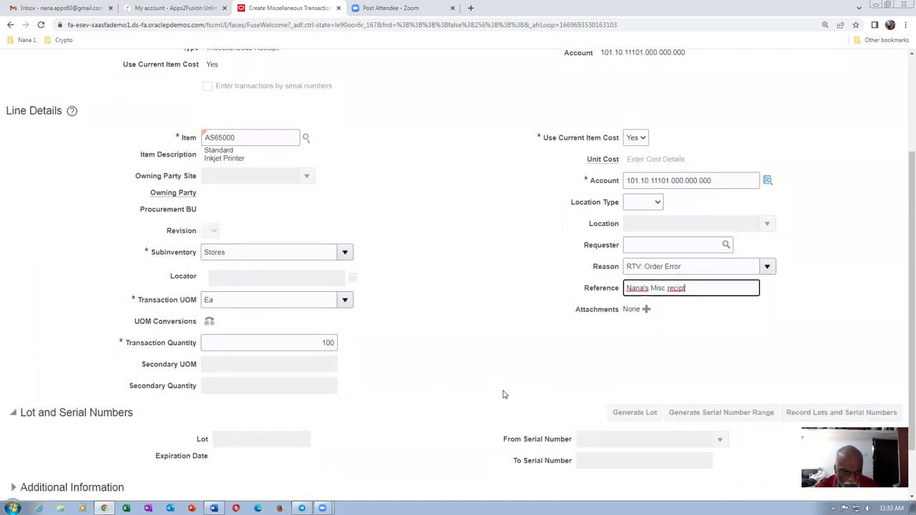
{"action": "scroll", "coordinate": [391, 386], "scroll_direction": "down", "scroll_amount": 1}
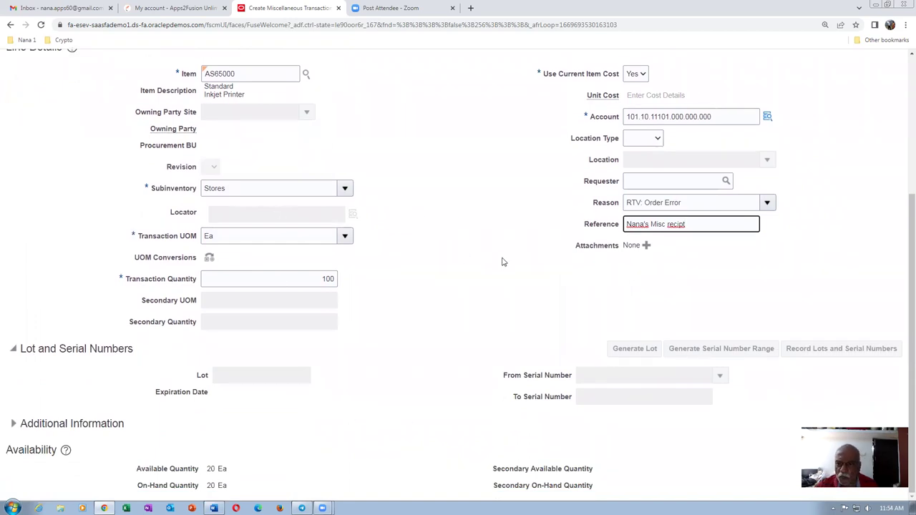
{"action": "scroll", "coordinate": [502, 263], "scroll_direction": "up", "scroll_amount": 2}
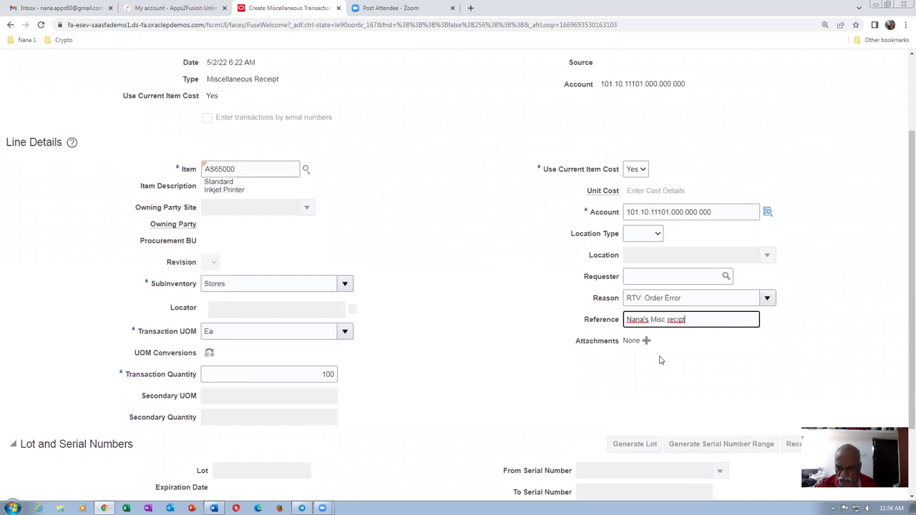
{"action": "scroll", "coordinate": [479, 282], "scroll_direction": "up", "scroll_amount": 2}
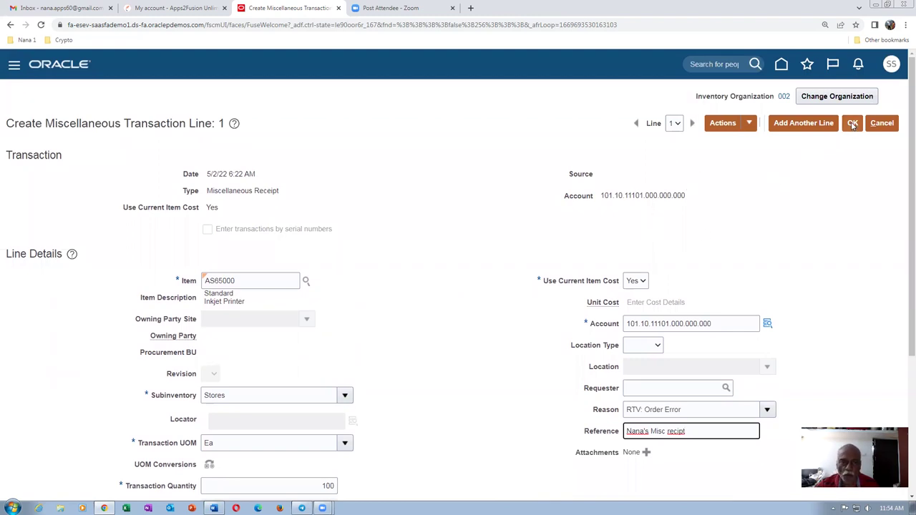
{"action": "left_click", "coordinate": [853, 125]}
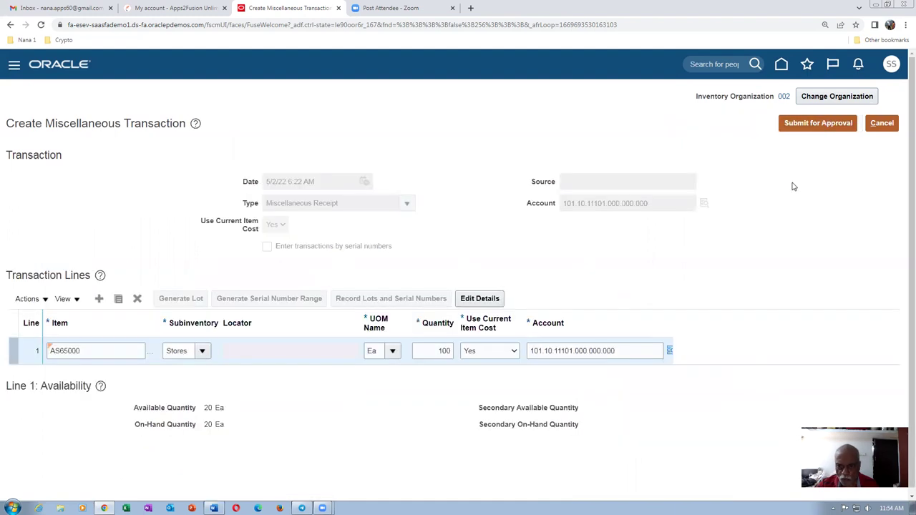
Submit the 100 Ea AS65000 receipt into Stores for approval.
{"action": "left_click", "coordinate": [819, 125]}
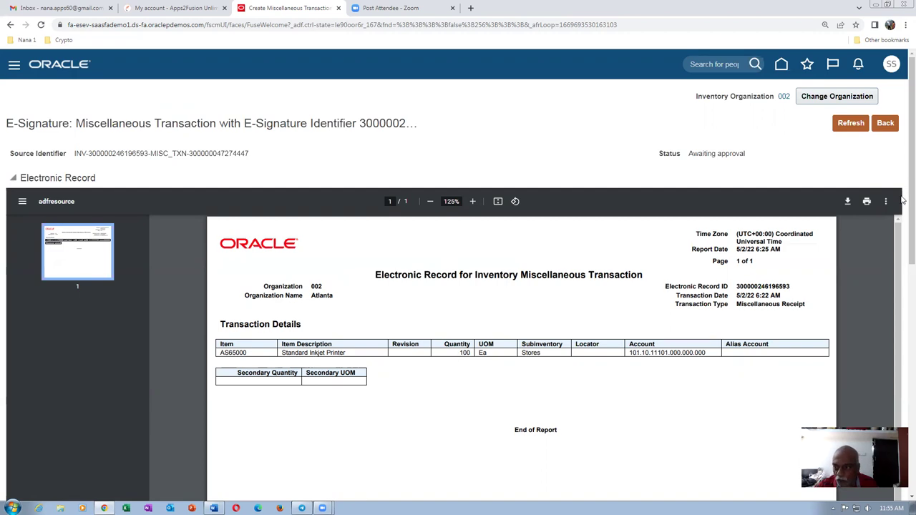
{"action": "left_click_drag", "start_coordinate": [904, 201], "coordinate": [904, 273]}
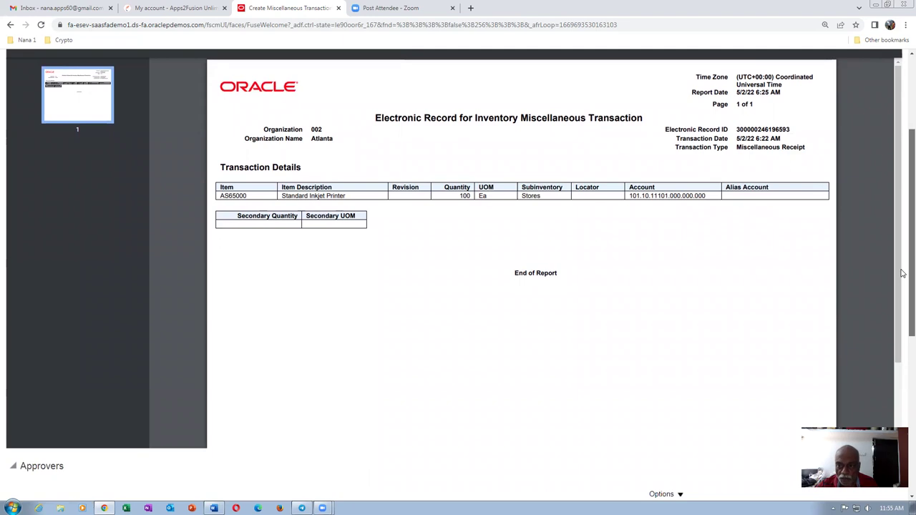
{"action": "scroll", "coordinate": [903, 274], "scroll_direction": "up", "scroll_amount": 1}
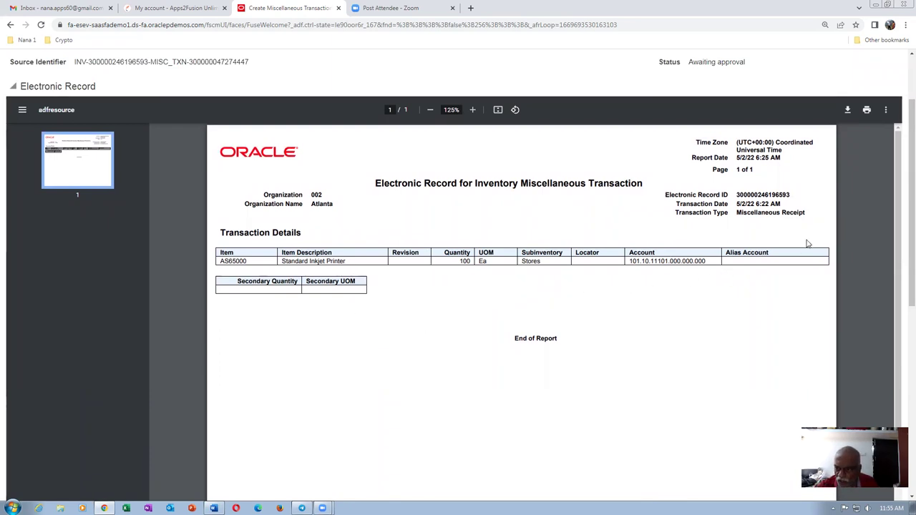
{"action": "left_click_drag", "start_coordinate": [904, 231], "coordinate": [903, 370]}
{"action": "scroll", "coordinate": [903, 370], "scroll_direction": "down", "scroll_amount": 2}
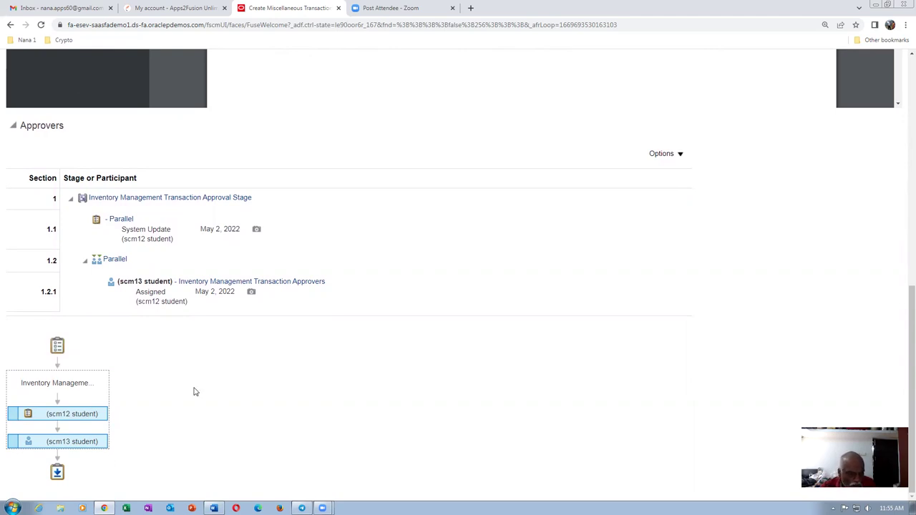
{"action": "left_click", "coordinate": [251, 294]}
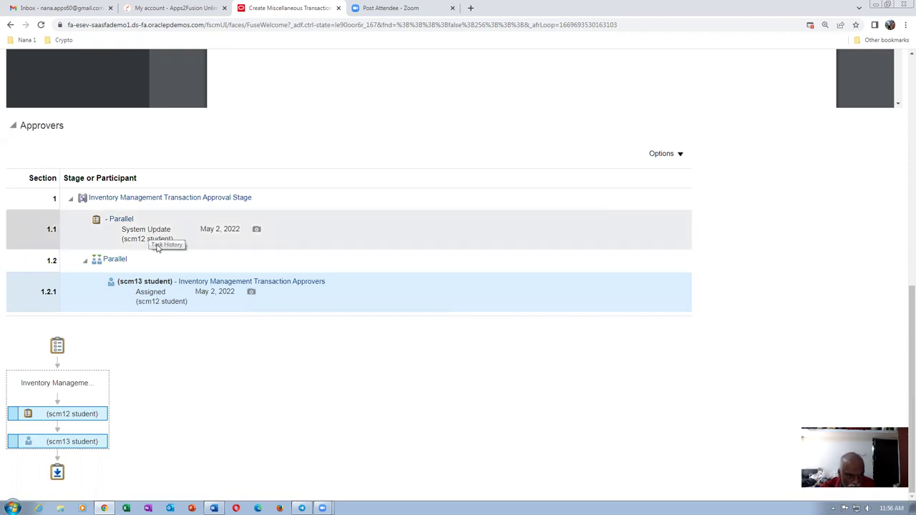
{"action": "left_click", "coordinate": [257, 231]}
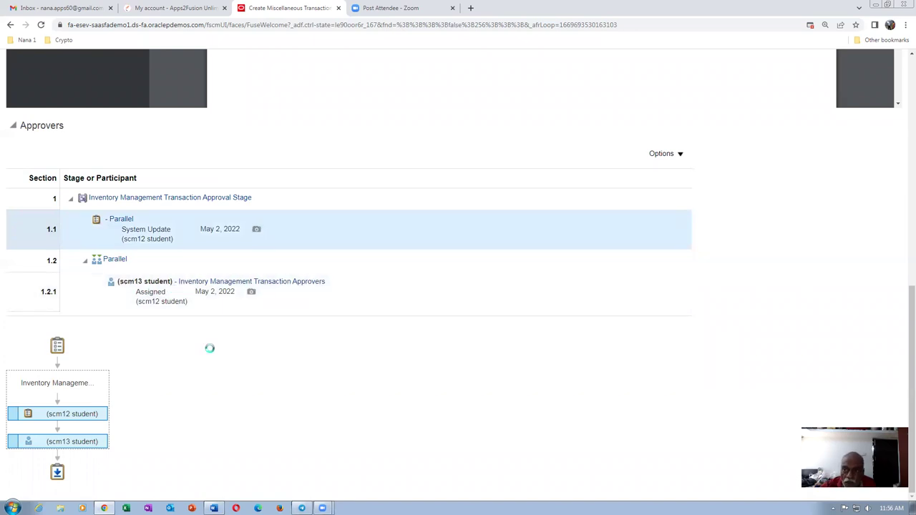
{"action": "scroll", "coordinate": [210, 349], "scroll_direction": "up", "scroll_amount": 10}
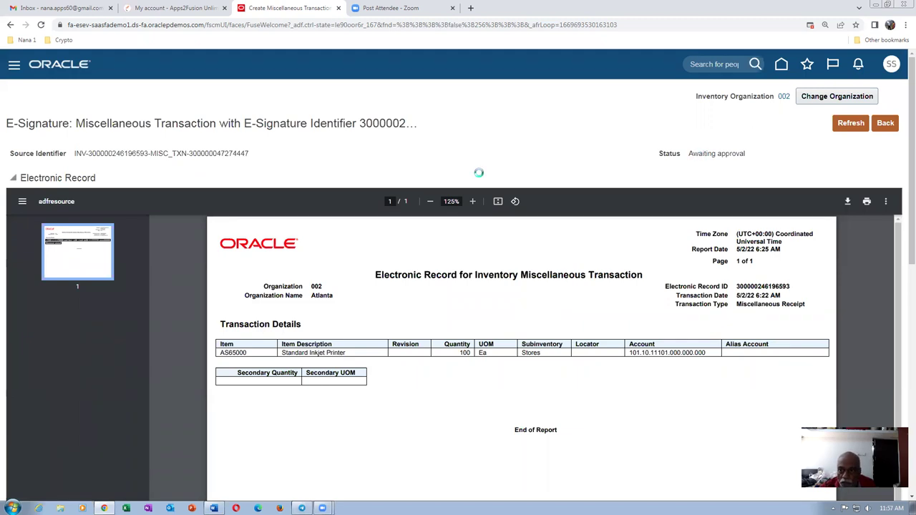
{"action": "scroll", "coordinate": [421, 333], "scroll_direction": "down", "scroll_amount": 3}
{"action": "scroll", "coordinate": [419, 346], "scroll_direction": "down", "scroll_amount": 2}
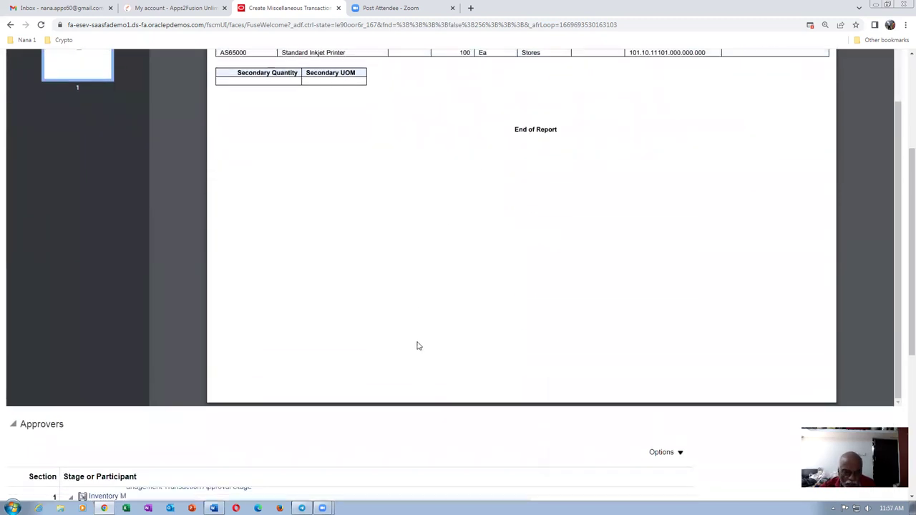
{"action": "scroll", "coordinate": [419, 346], "scroll_direction": "down", "scroll_amount": 4}
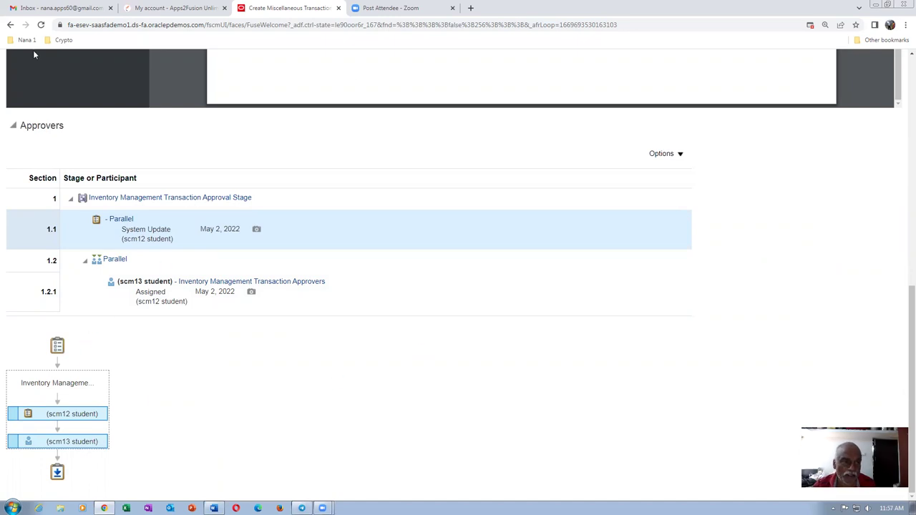
Load the copied Fusion instance address in a new Opera tab.
{"action": "left_click", "coordinate": [116, 26]}
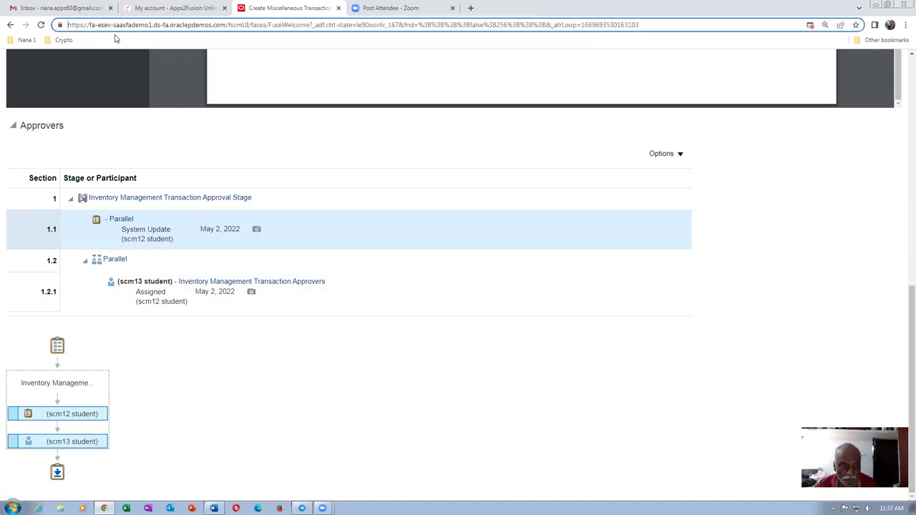
{"action": "key", "text": "shift+Right"}
{"action": "key", "text": "shift+Right"}
{"action": "key", "text": "shift+Right"}
{"action": "key", "text": "shift+Right"}
{"action": "key", "text": "shift+Right"}
{"action": "key", "text": "shift+Right"}
{"action": "key", "text": "shift+Right"}
{"action": "key", "text": "shift+Right"}
{"action": "key", "text": "shift+Right"}
{"action": "key", "text": "shift+Right"}
{"action": "key", "text": "shift+Right"}
{"action": "key", "text": "shift+Right"}
{"action": "key", "text": "shift+Right"}
{"action": "key", "text": "shift+Right"}
{"action": "key", "text": "shift+Right"}
{"action": "key", "text": "shift+Right"}
{"action": "key", "text": "shift+Right"}
{"action": "key", "text": "shift+Right"}
{"action": "key", "text": "shift+Right"}
{"action": "key", "text": "shift+Right"}
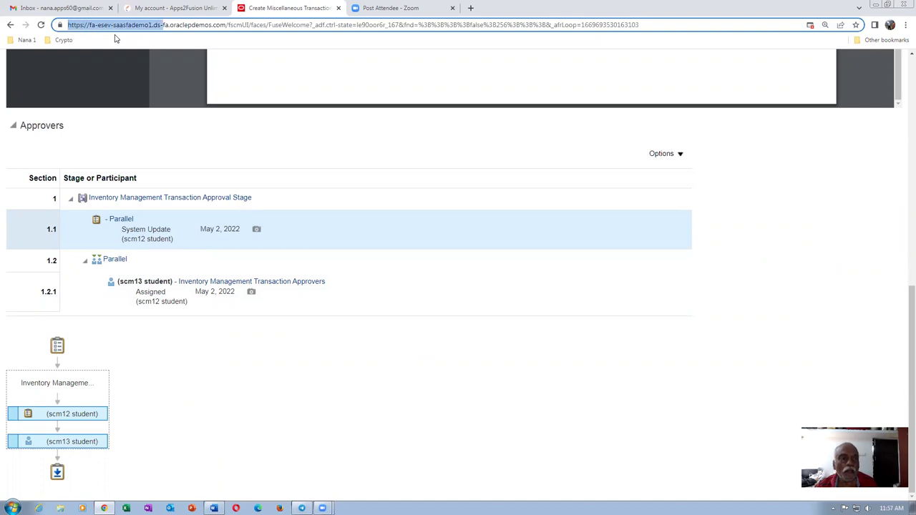
{"action": "key", "text": "shift+Right"}
{"action": "key", "text": "shift+Right"}
{"action": "key", "text": "shift+Right"}
{"action": "key", "text": "ctrl+c"}
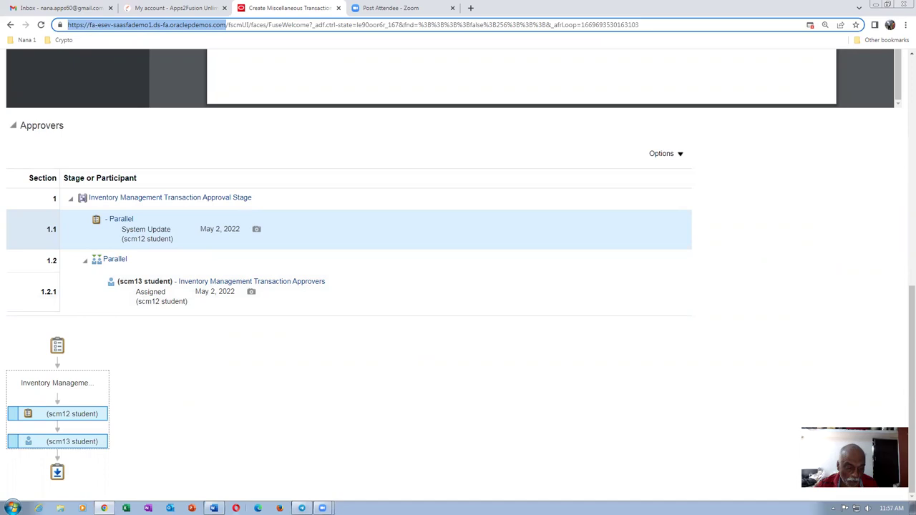
{"action": "left_click", "coordinate": [236, 508]}
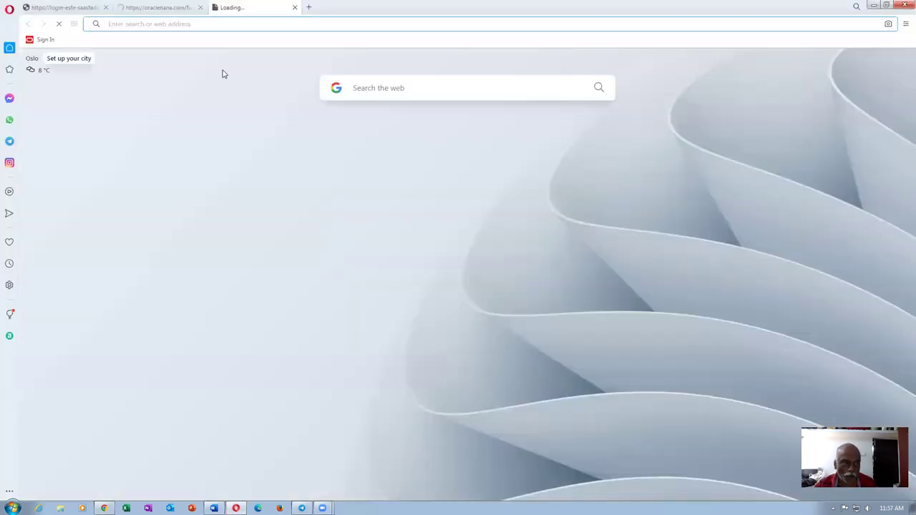
{"action": "key", "text": "ctrl+v"}
{"action": "key", "text": "Return"}
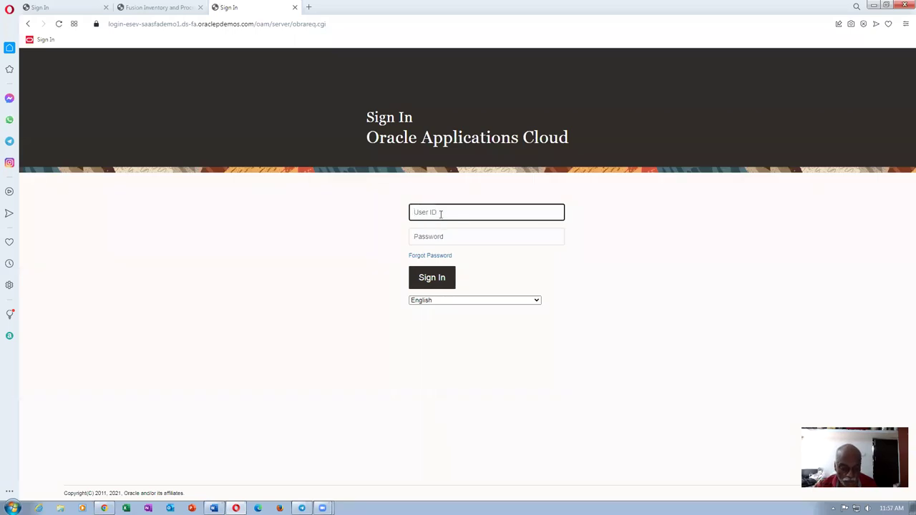
Enter the approver's user ID and select the instance password in the Word list.
{"action": "type", "text": "scm13.studen"}
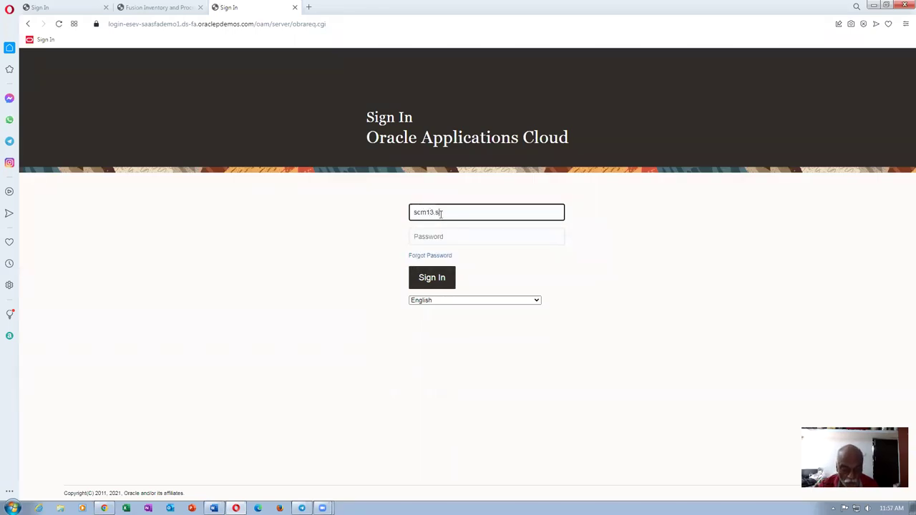
{"action": "type", "text": "t"}
{"action": "key", "text": "Tab"}
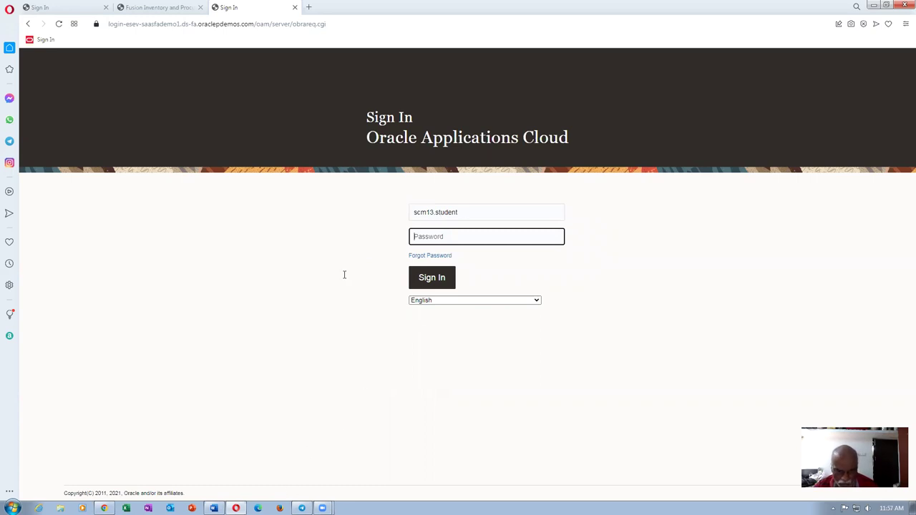
{"action": "key", "text": "alt+Tab"}
{"action": "left_click_drag", "start_coordinate": [555, 376], "coordinate": [618, 380]}
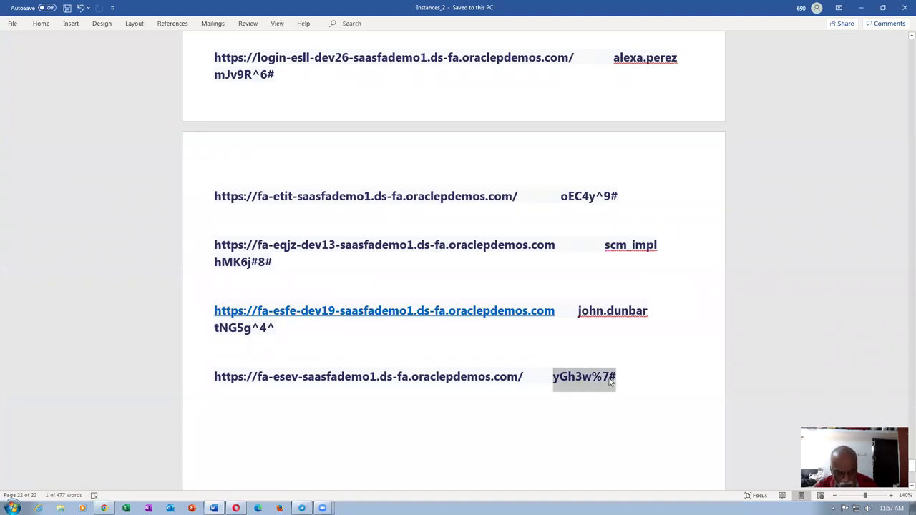
Paste the copied instance password into the sign-in form and sign in.
{"action": "key", "text": "ctrl+c"}
{"action": "key", "text": "alt+Tab"}
{"action": "key", "text": "ctrl+v"}
{"action": "left_click", "coordinate": [442, 282]}
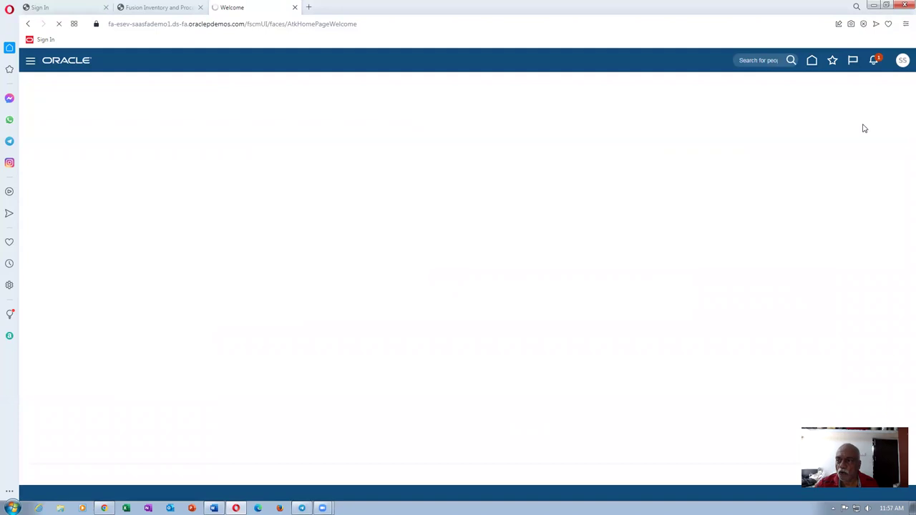
Open the 'Action Required: Miscellaneous Transaction with E-Signature' notification from the bell.
{"action": "left_click", "coordinate": [867, 78]}
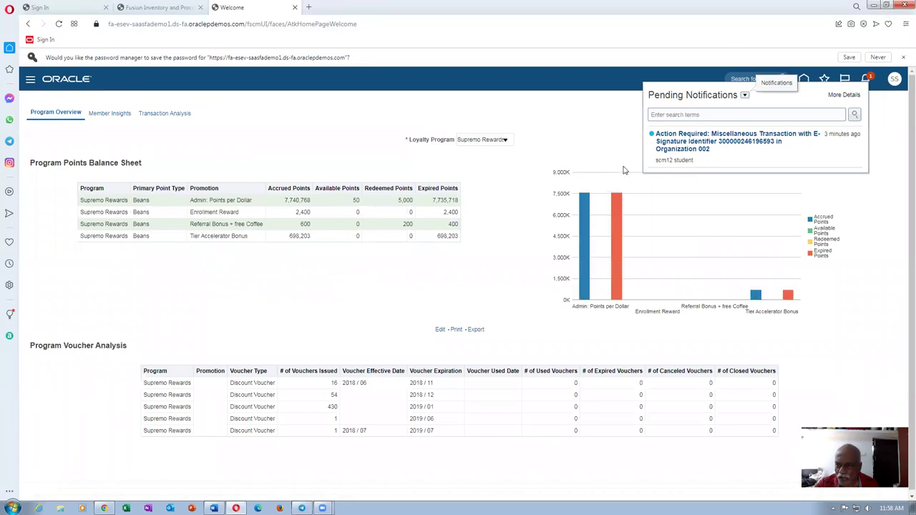
{"action": "left_click", "coordinate": [734, 145]}
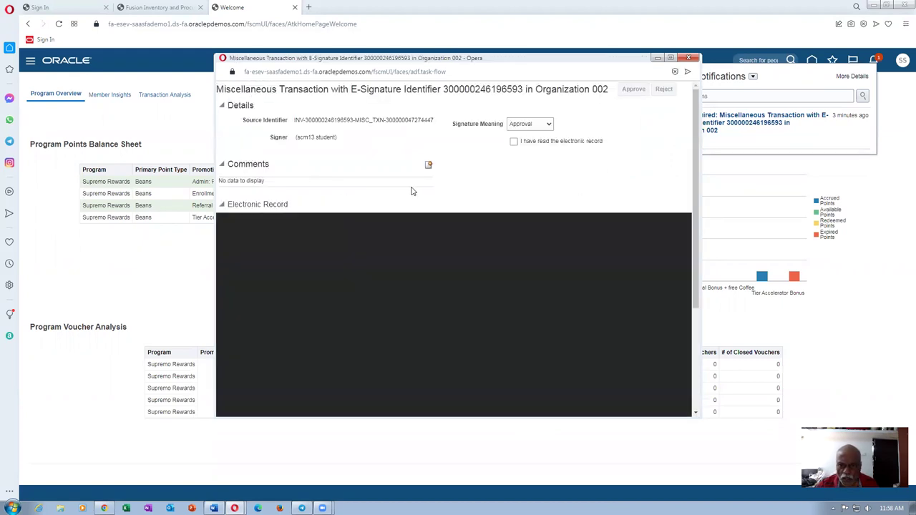
Maximize the review window and add the comment 'I do not have any objection for this misc. receipt'.
{"action": "left_click", "coordinate": [671, 57]}
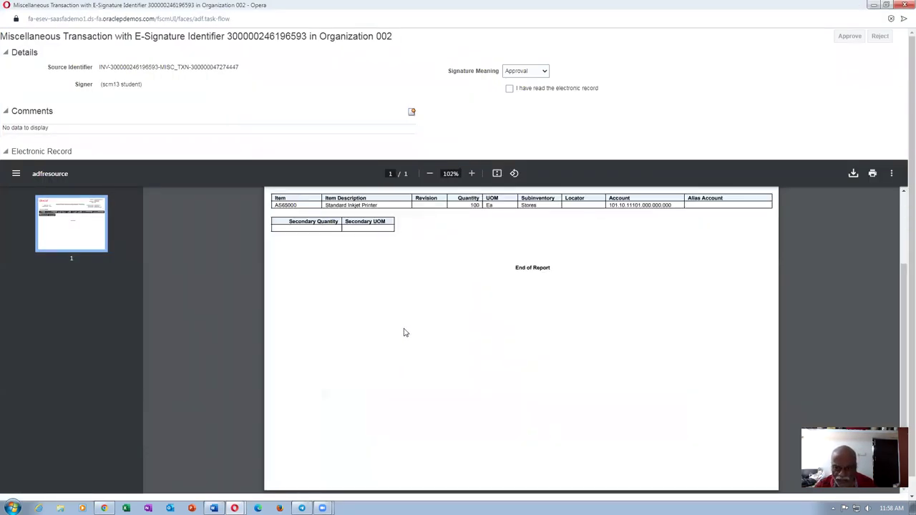
{"action": "left_click_drag", "start_coordinate": [903, 256], "coordinate": [903, 219]}
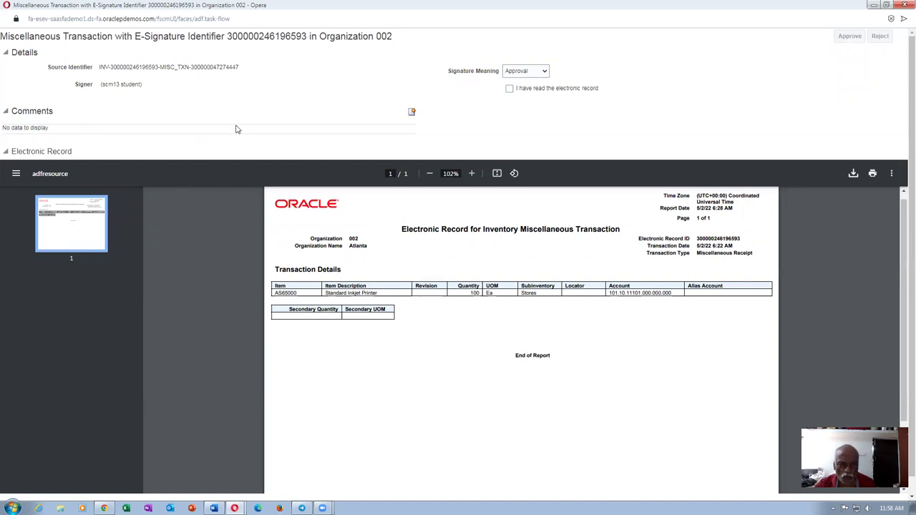
{"action": "left_click", "coordinate": [413, 113]}
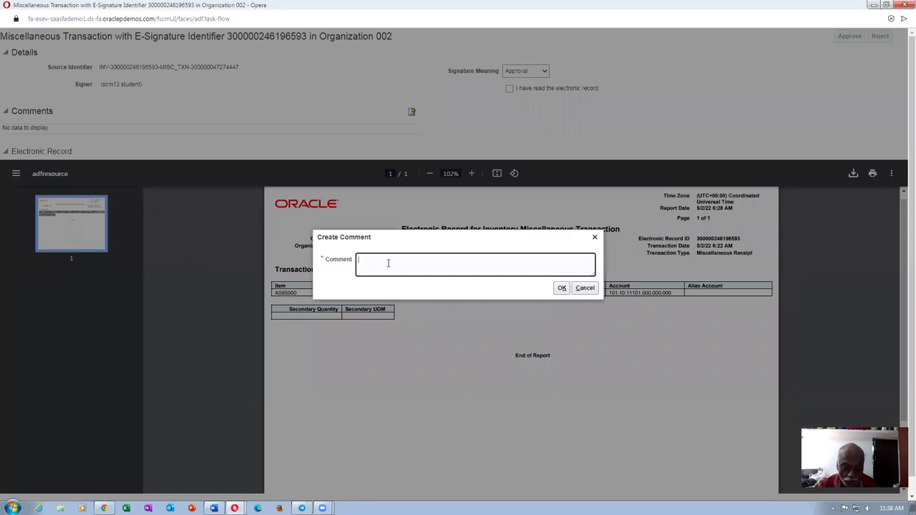
{"action": "type", "text": "I do not have any object"}
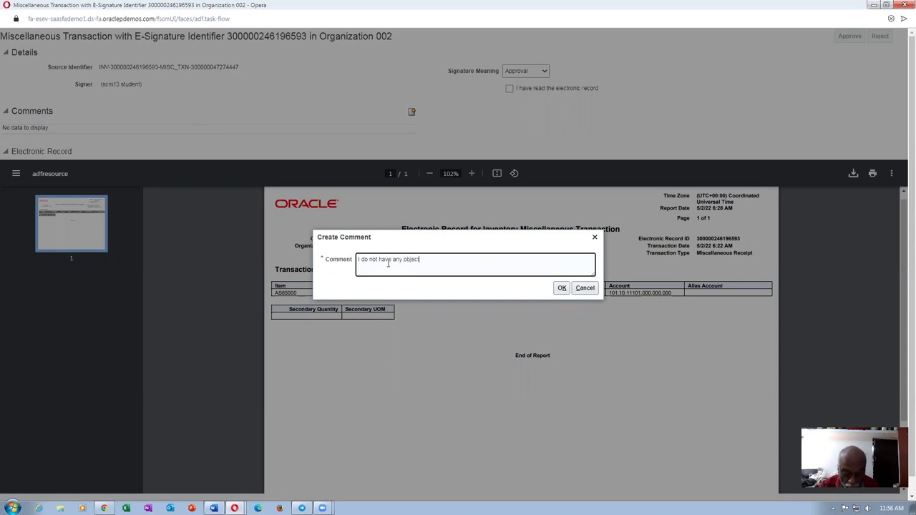
{"action": "type", "text": "ion for this misc. receipt"}
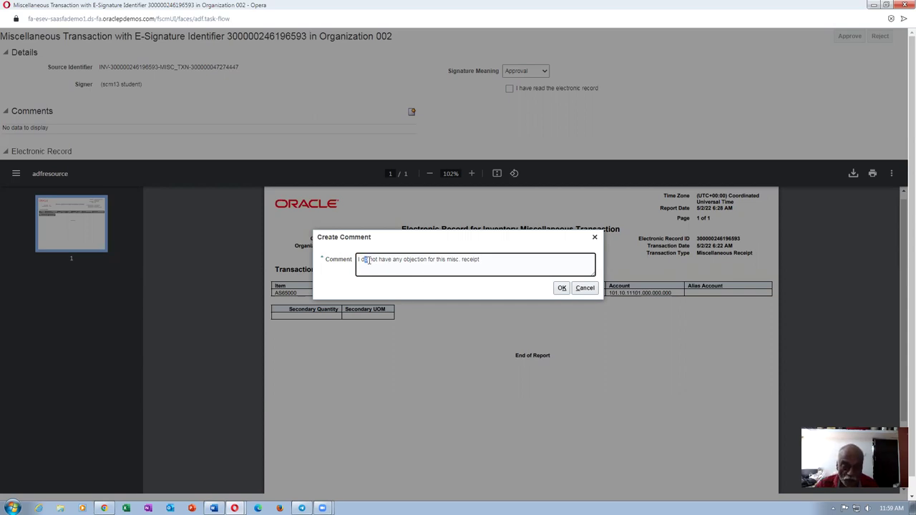
{"action": "left_click_drag", "start_coordinate": [368, 260], "coordinate": [430, 267]}
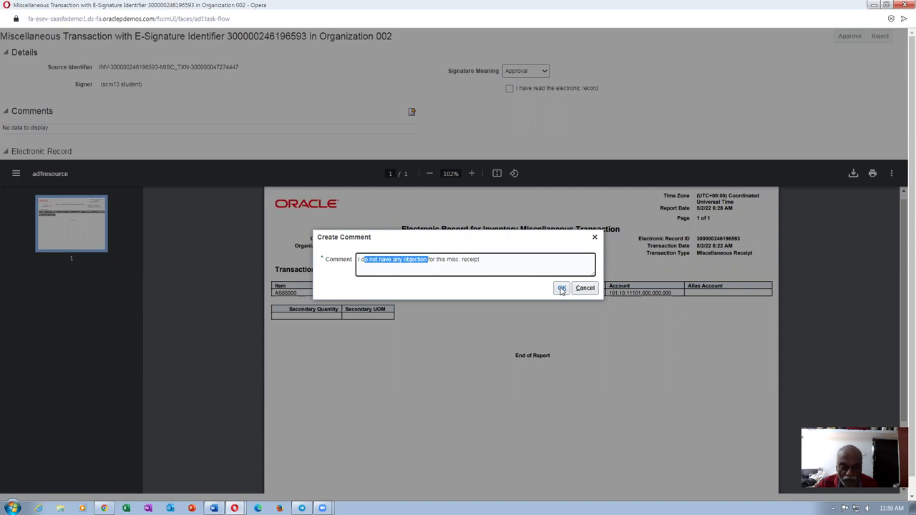
{"action": "left_click", "coordinate": [502, 261]}
{"action": "left_click", "coordinate": [562, 288]}
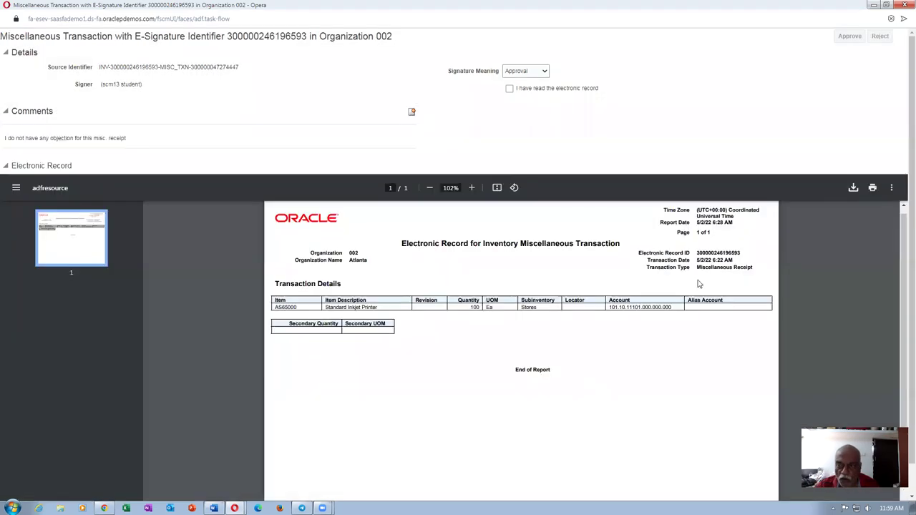
Tick 'I have read the electronic record' on the e-signature request.
{"action": "scroll", "coordinate": [903, 240], "scroll_direction": "down", "scroll_amount": 2}
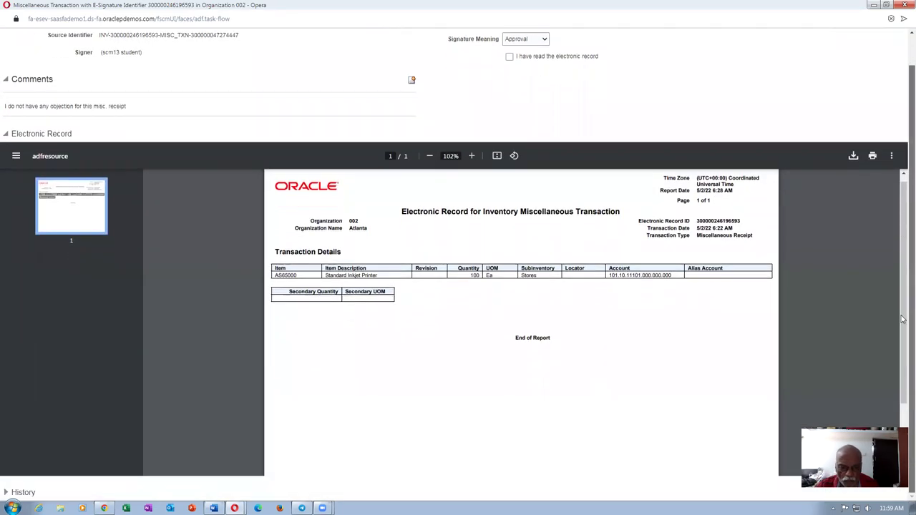
{"action": "scroll", "coordinate": [902, 252], "scroll_direction": "up", "scroll_amount": 1}
{"action": "scroll", "coordinate": [903, 243], "scroll_direction": "up", "scroll_amount": 1}
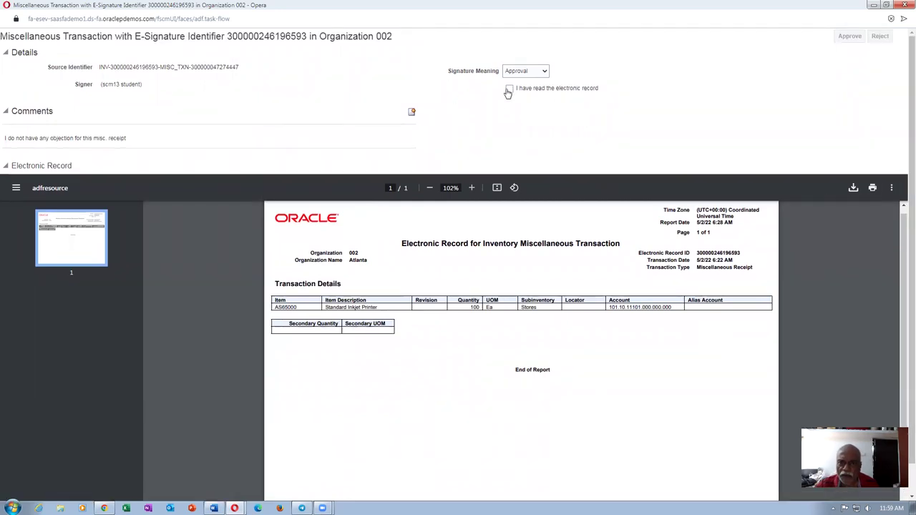
{"action": "left_click", "coordinate": [510, 88]}
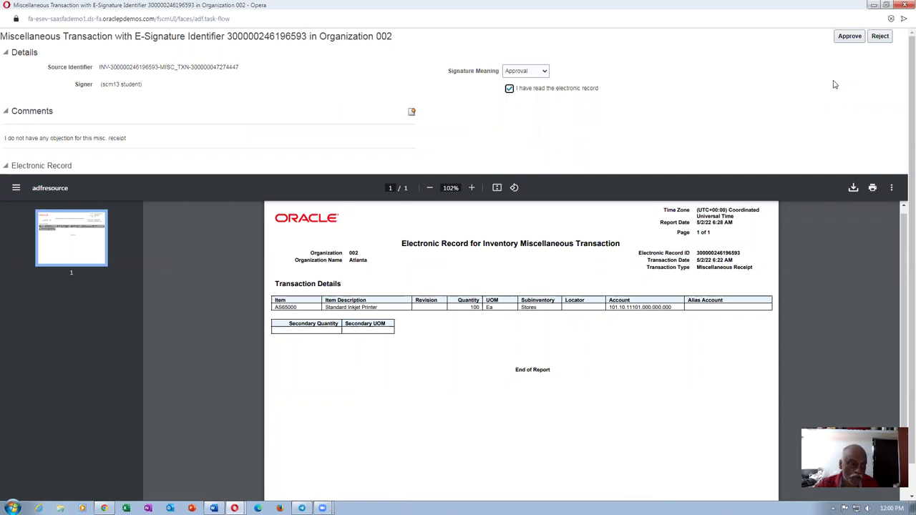
Approve the receipt, signing with the approver's user name and password.
{"action": "left_click", "coordinate": [852, 36]}
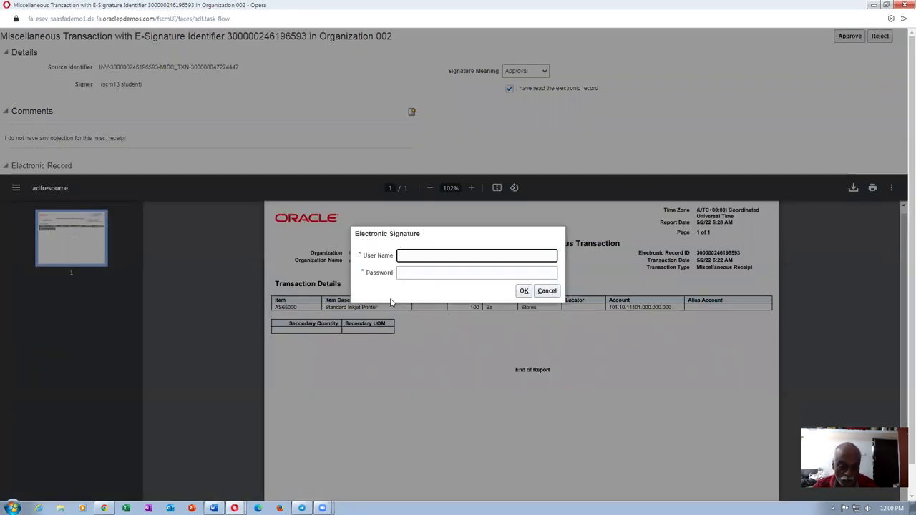
{"action": "type", "text": "scm13"}
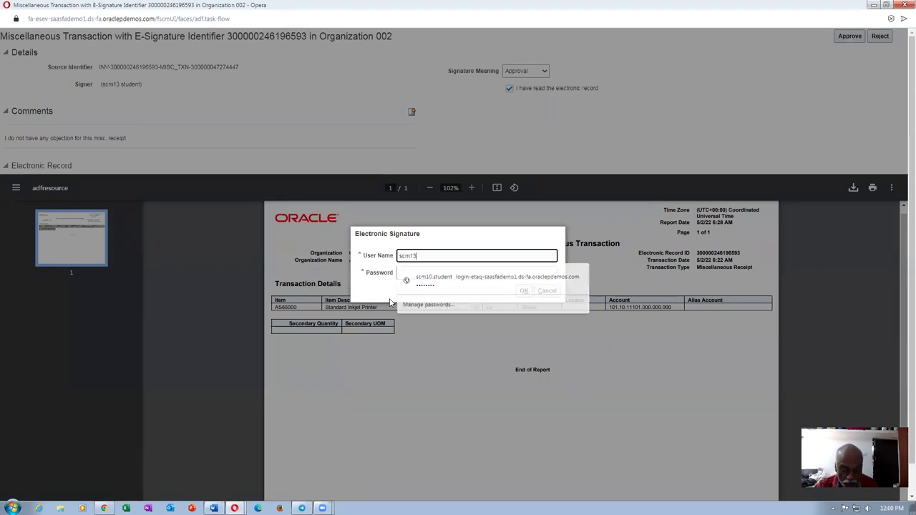
{"action": "type", "text": ".student"}
{"action": "key", "text": "Tab"}
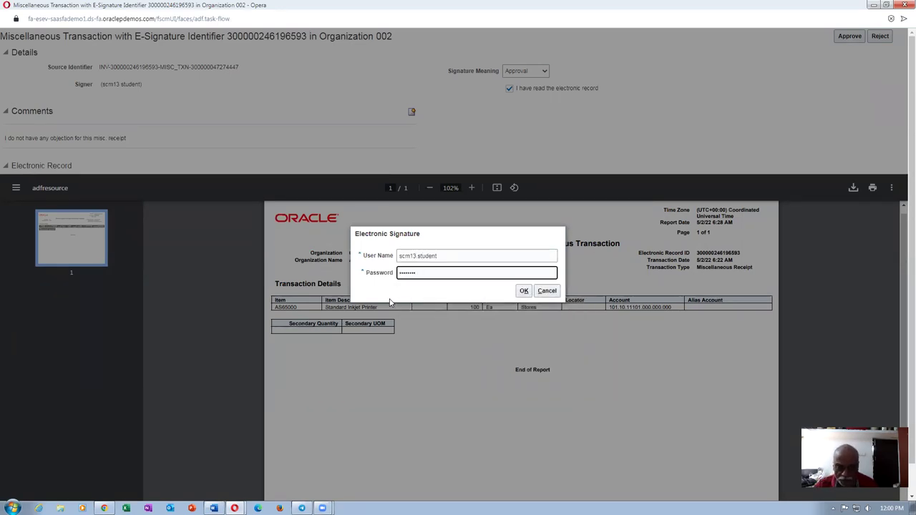
{"action": "left_click", "coordinate": [524, 291]}
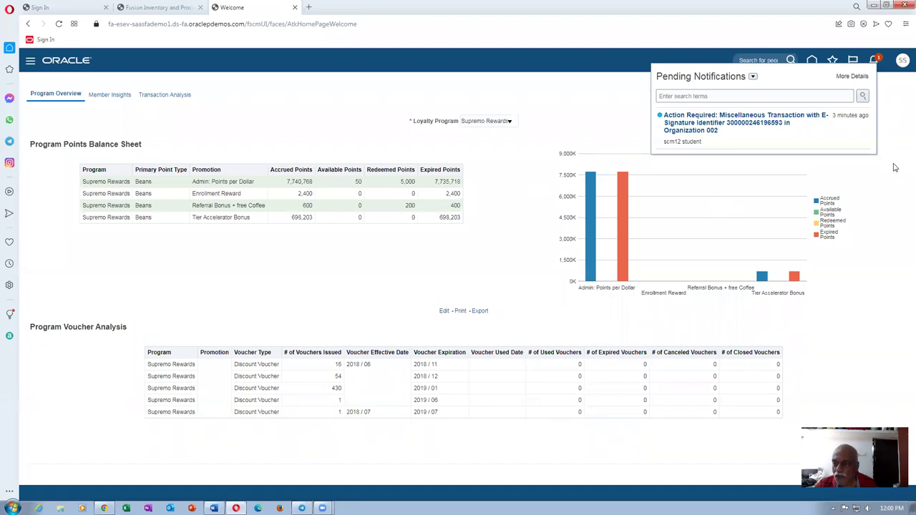
Recheck the bell for pending notifications, then open the BPM Worklist via More Details.
{"action": "left_click", "coordinate": [892, 177]}
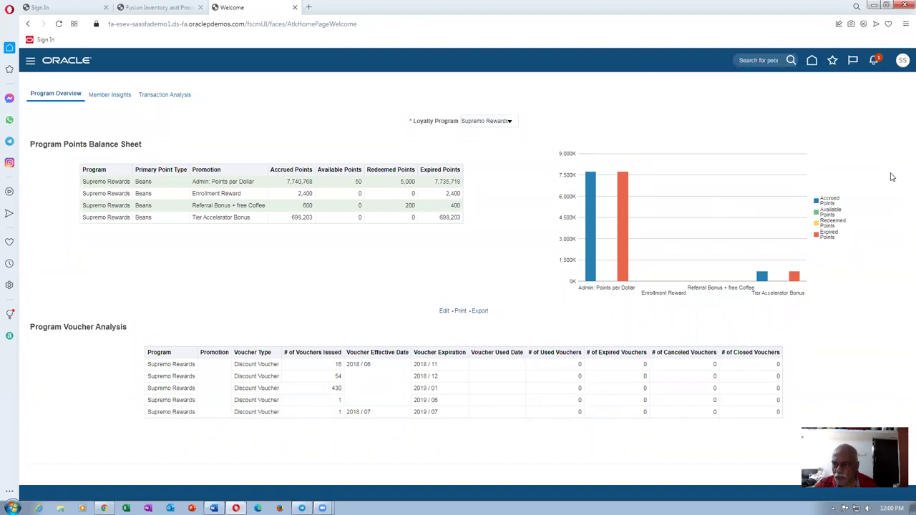
{"action": "left_click", "coordinate": [875, 62]}
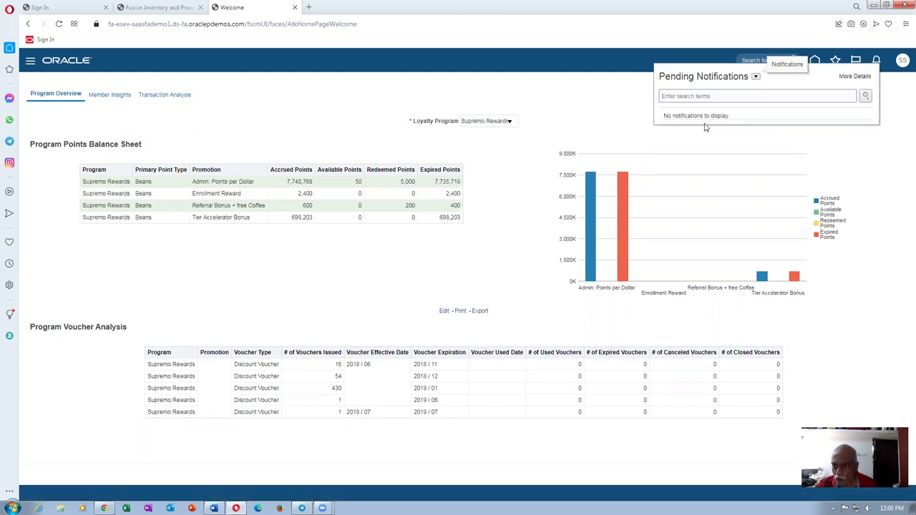
{"action": "left_click", "coordinate": [855, 76]}
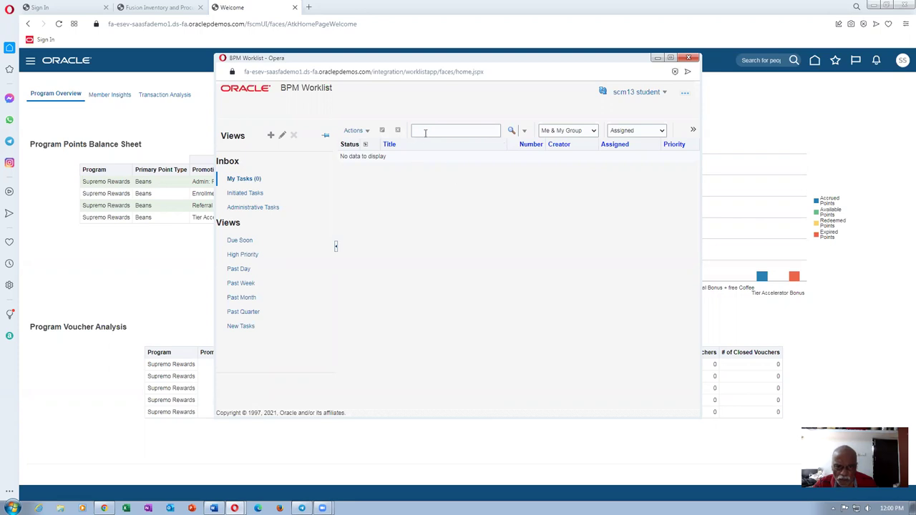
Set the worklist status filter to Any and open the Miscellaneous Transaction e-signature task for Organization 002.
{"action": "left_click", "coordinate": [642, 135]}
{"action": "left_click", "coordinate": [639, 141]}
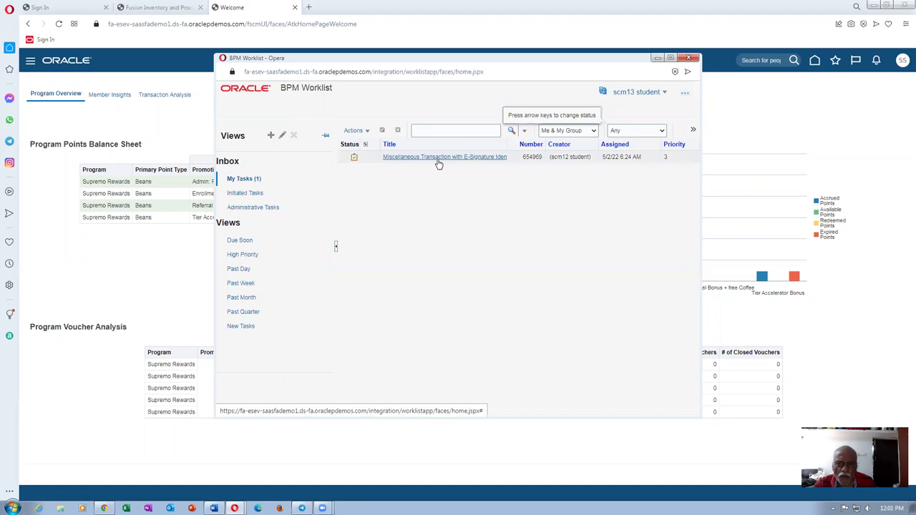
{"action": "left_click", "coordinate": [439, 162]}
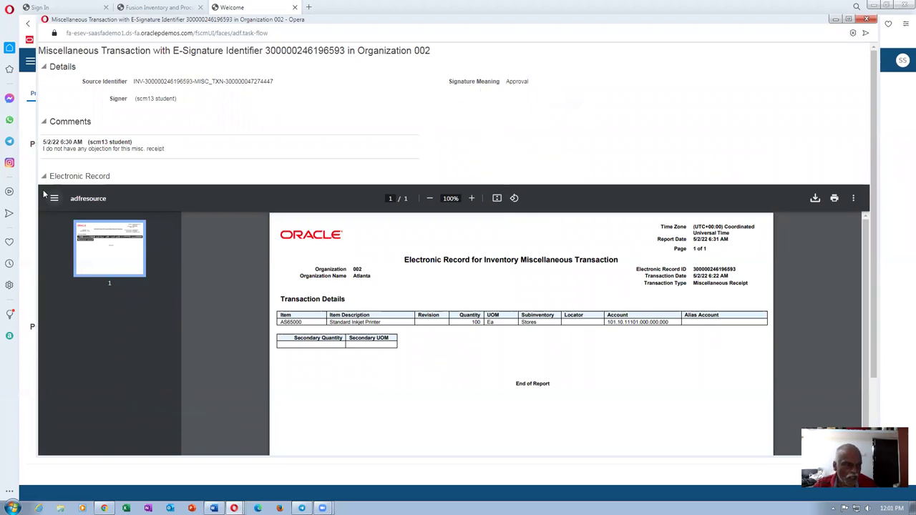
Read the approver's comment on the 100 Ea AS65000 receipt record, then close the e-signature window.
{"action": "left_click_drag", "start_coordinate": [45, 150], "coordinate": [152, 157]}
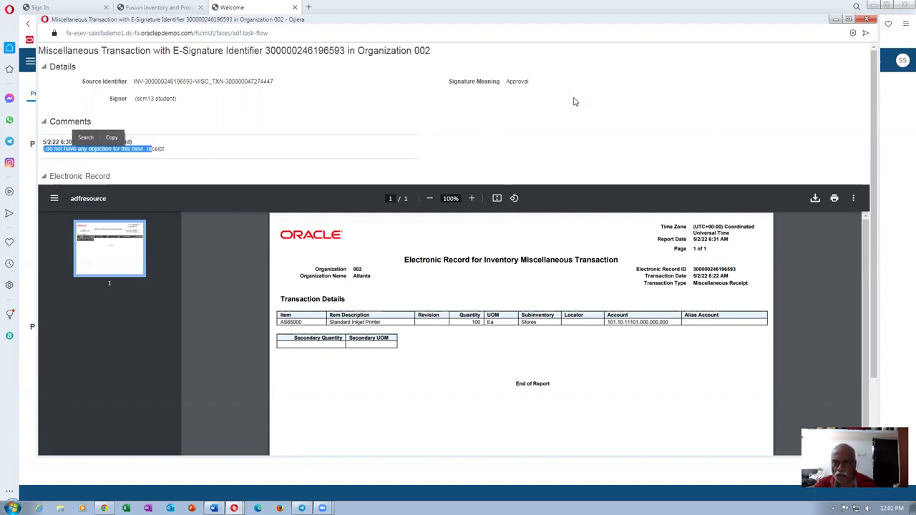
{"action": "left_click", "coordinate": [507, 109]}
{"action": "left_click_drag", "start_coordinate": [519, 85], "coordinate": [529, 85]}
{"action": "scroll", "coordinate": [544, 297], "scroll_direction": "down", "scroll_amount": 1}
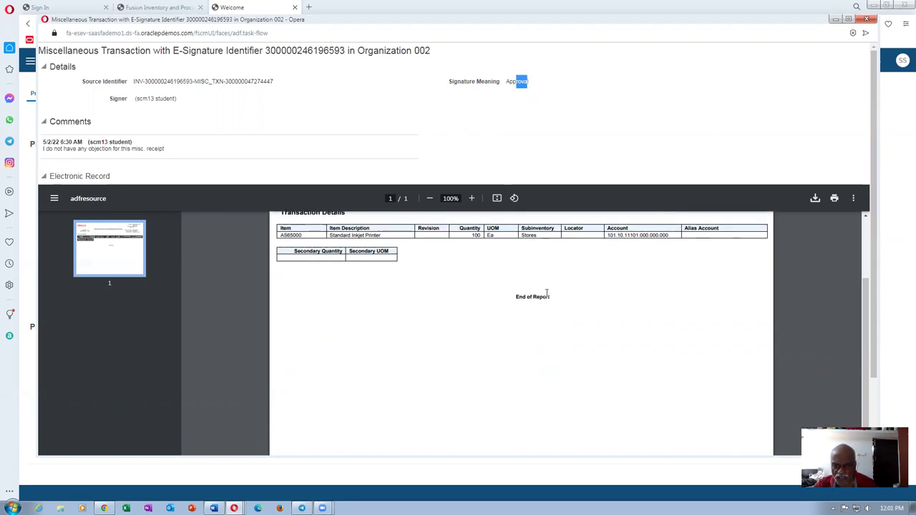
{"action": "scroll", "coordinate": [866, 256], "scroll_direction": "down", "scroll_amount": 1}
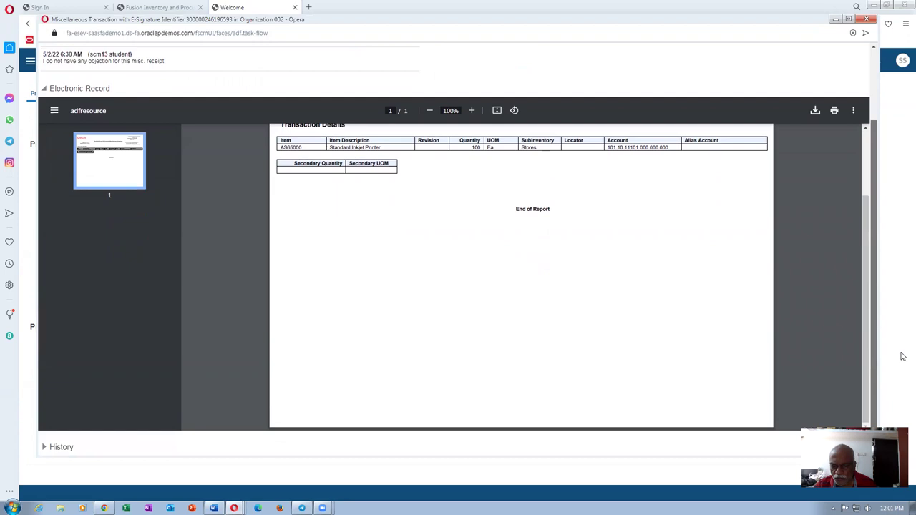
{"action": "scroll", "coordinate": [902, 362], "scroll_direction": "up", "scroll_amount": 1}
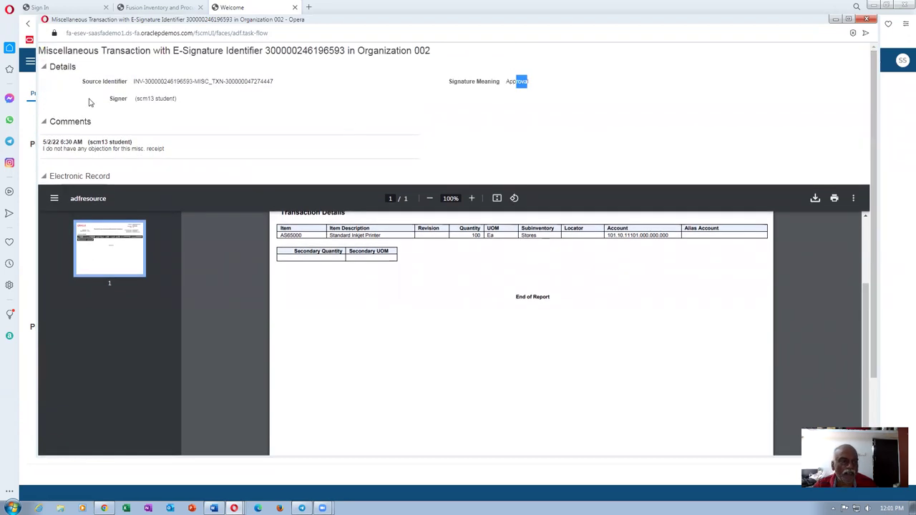
{"action": "left_click", "coordinate": [51, 151]}
{"action": "left_click_drag", "start_coordinate": [82, 163], "coordinate": [141, 162]}
{"action": "left_click", "coordinate": [434, 125]}
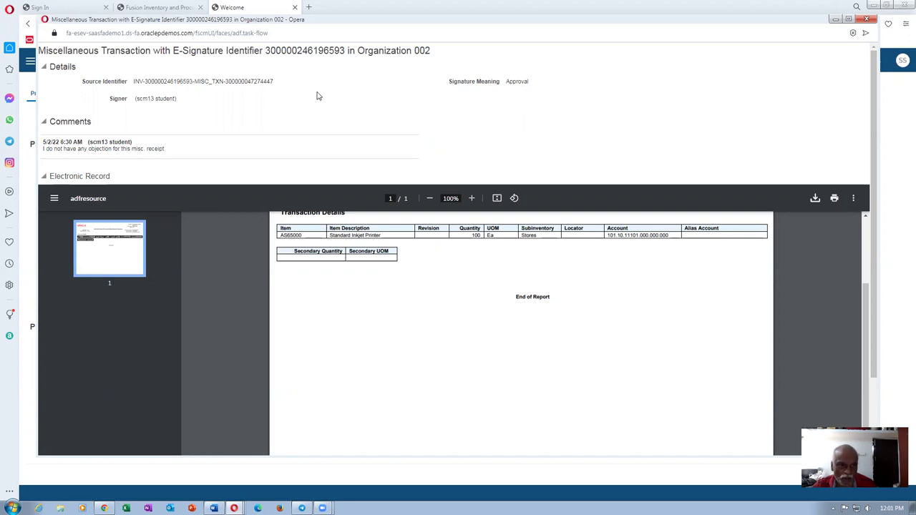
{"action": "left_click", "coordinate": [869, 20]}
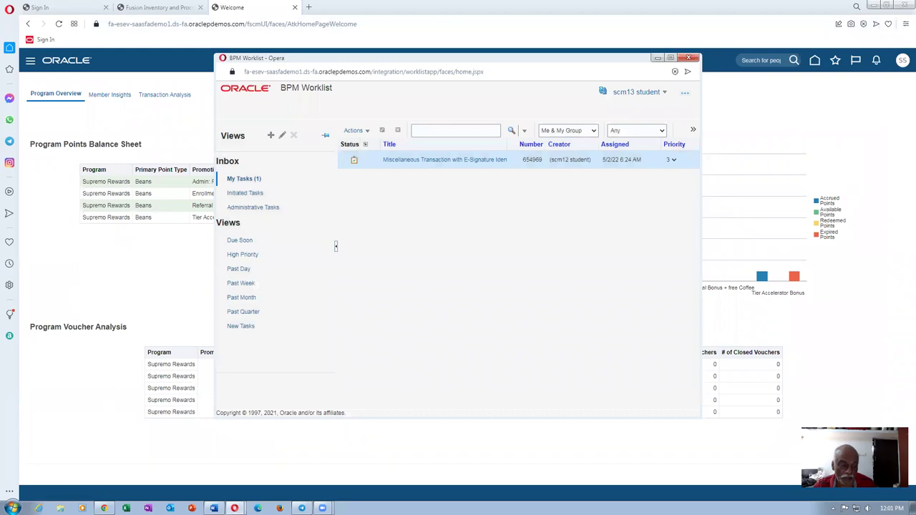
Back in Chrome, refresh the e-signature page until the 100-printer receipt reads Approved.
{"action": "key", "text": "alt+Tab"}
{"action": "scroll", "coordinate": [369, 359], "scroll_direction": "up", "scroll_amount": 3}
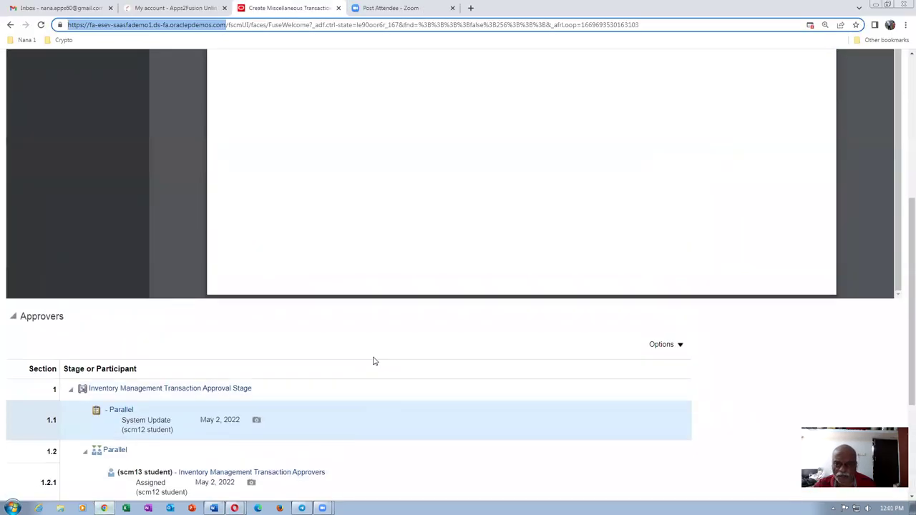
{"action": "scroll", "coordinate": [376, 361], "scroll_direction": "up", "scroll_amount": 5}
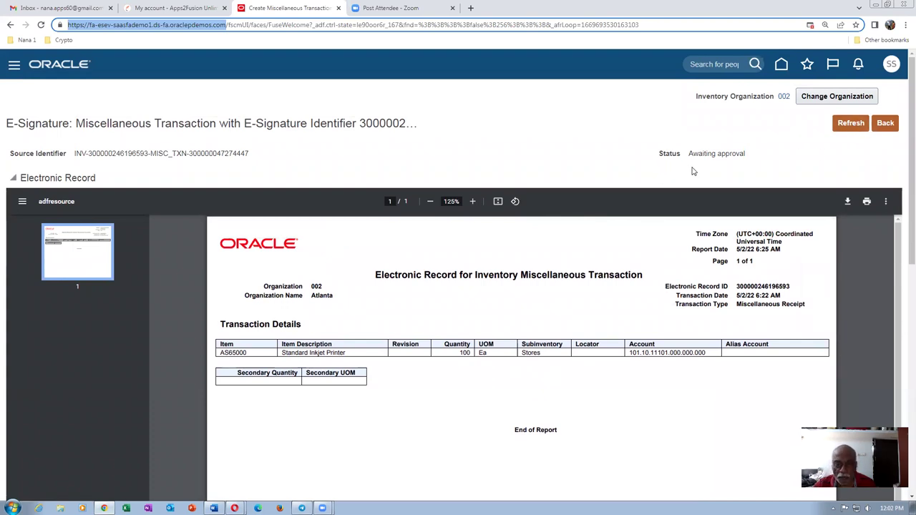
{"action": "left_click", "coordinate": [848, 123]}
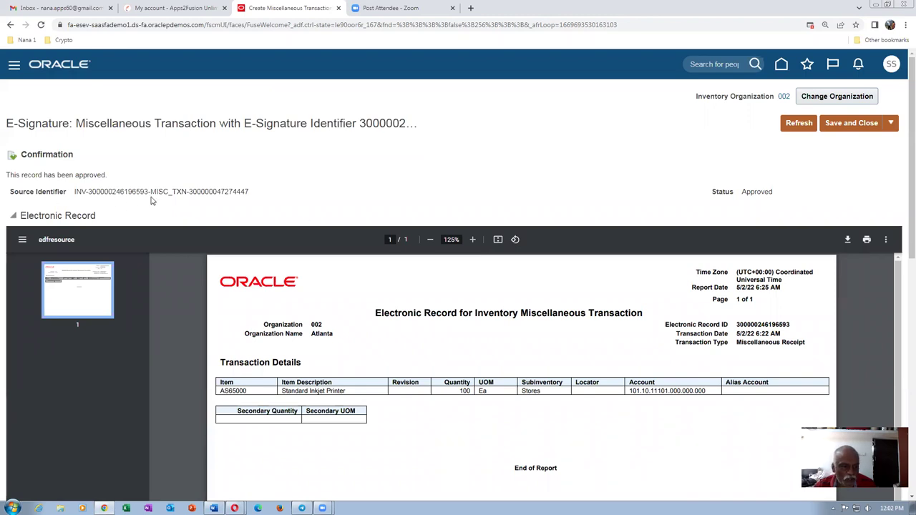
{"action": "scroll", "coordinate": [169, 205], "scroll_direction": "down", "scroll_amount": 5}
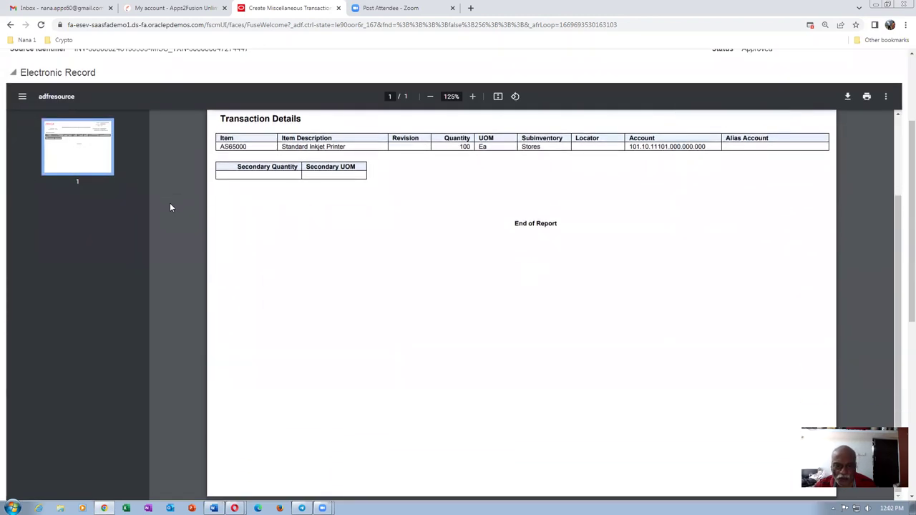
{"action": "scroll", "coordinate": [170, 203], "scroll_direction": "up", "scroll_amount": 2}
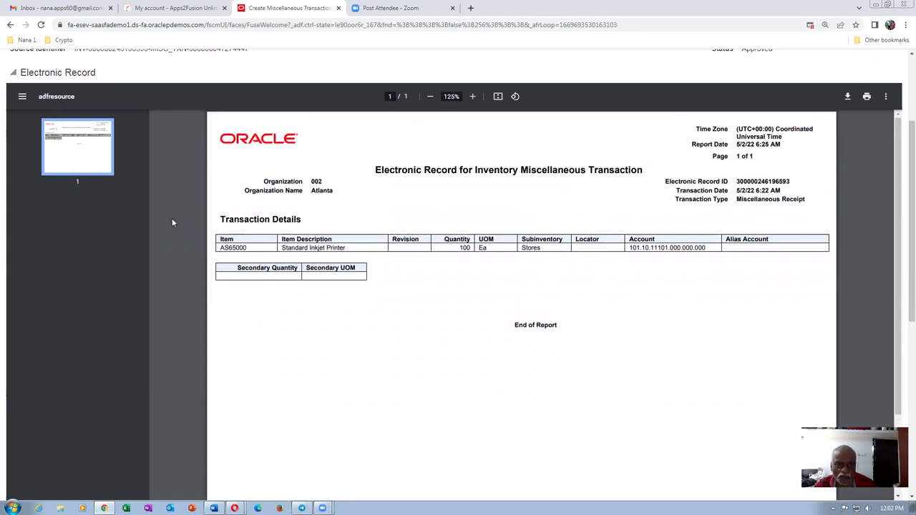
{"action": "scroll", "coordinate": [904, 204], "scroll_direction": "up", "scroll_amount": 2}
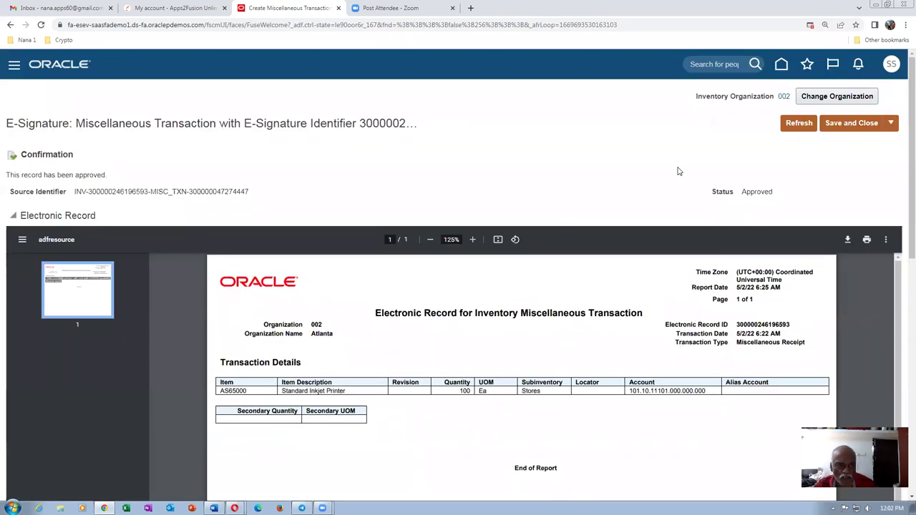
Collapse the Electronic Record and check the Approvers history showing the task completed and approved.
{"action": "left_click_drag", "start_coordinate": [81, 189], "coordinate": [153, 205]}
{"action": "left_click", "coordinate": [56, 215]}
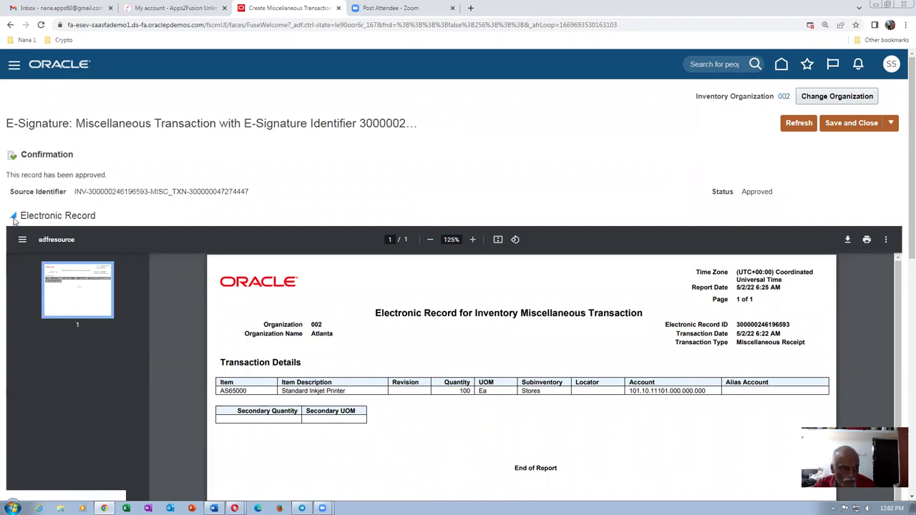
{"action": "left_click", "coordinate": [13, 217]}
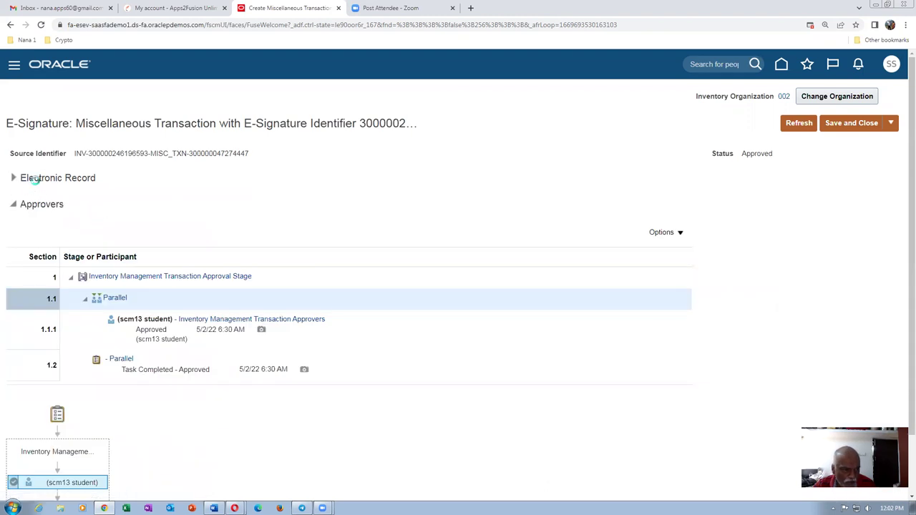
{"action": "scroll", "coordinate": [166, 434], "scroll_direction": "down", "scroll_amount": 2}
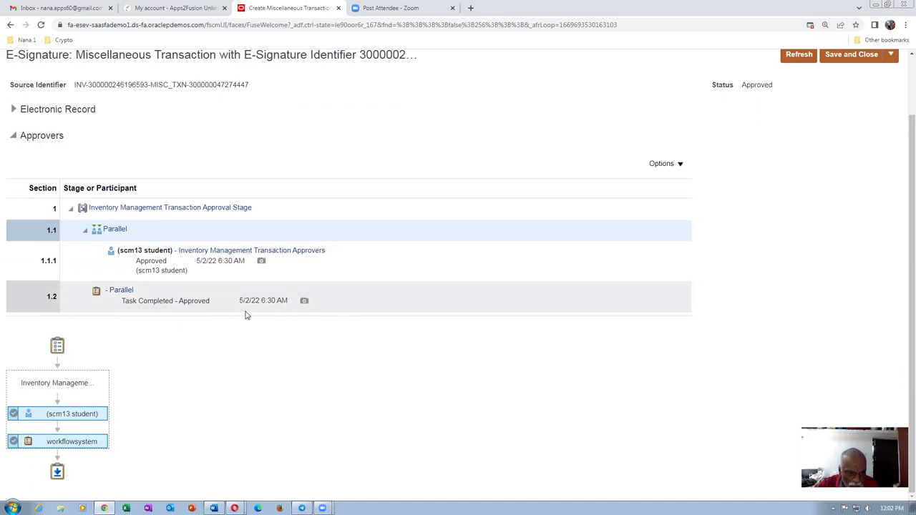
{"action": "left_click", "coordinate": [305, 302]}
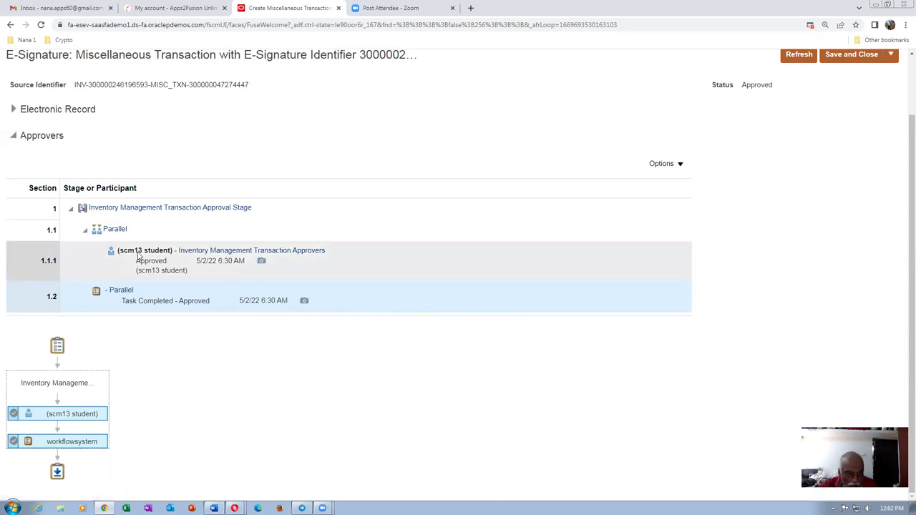
{"action": "left_click", "coordinate": [261, 263]}
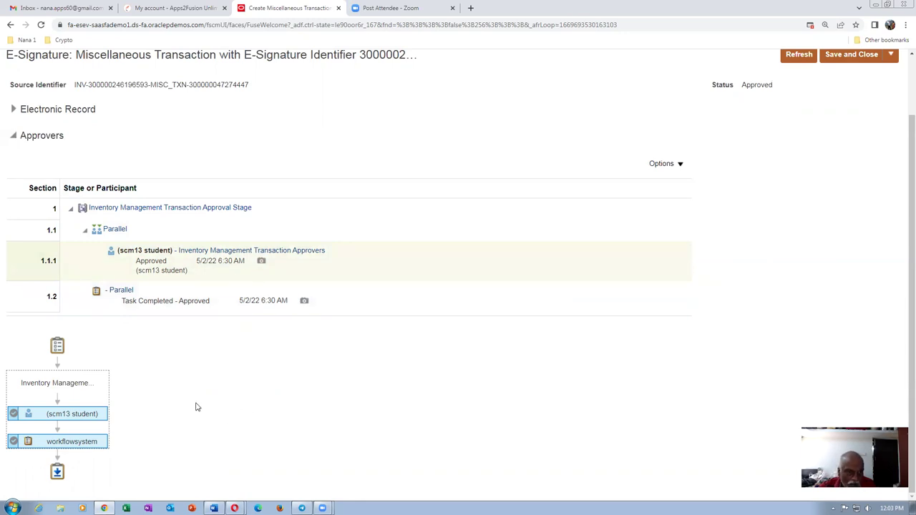
Duplicate the browser tab to open a second Oracle Fusion home page.
{"action": "scroll", "coordinate": [203, 401], "scroll_direction": "up", "scroll_amount": 1}
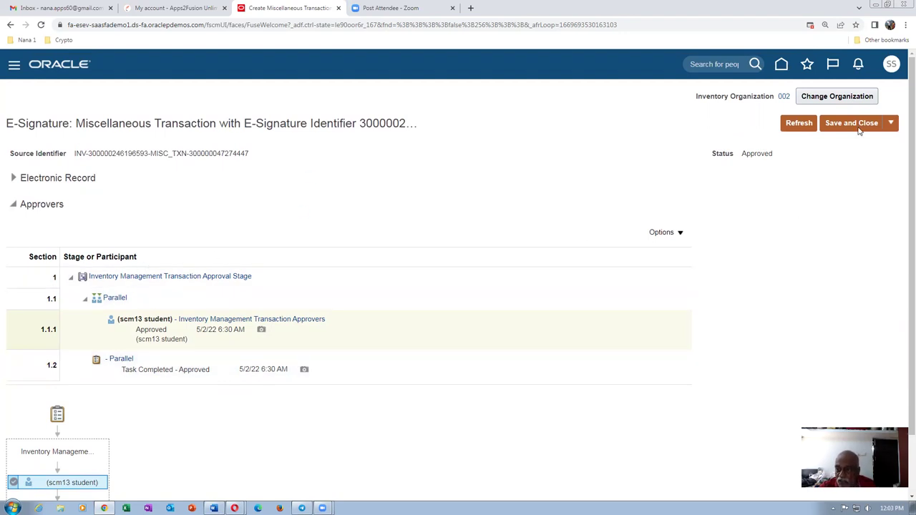
{"action": "right_click", "coordinate": [310, 9]}
{"action": "left_click", "coordinate": [337, 74]}
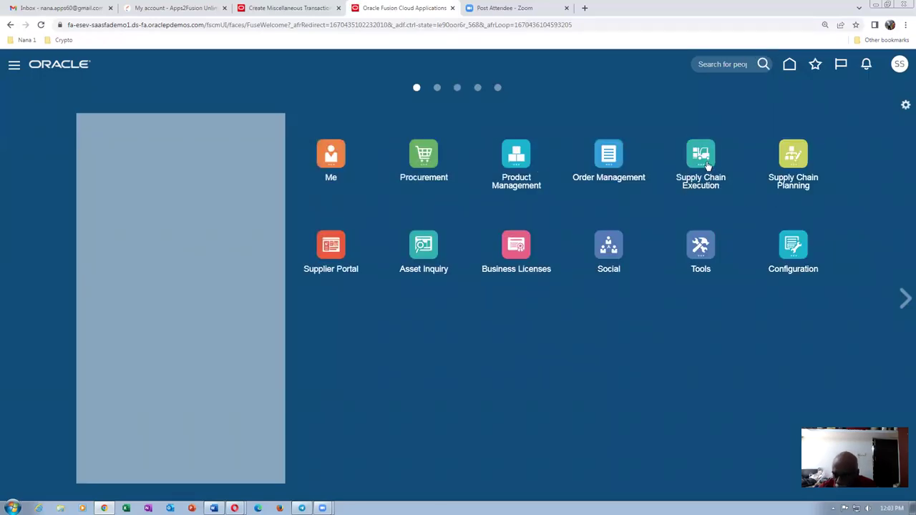
Search Manage Item Quantities in Inventory Management for item AS65000, showing 20 Ea on hand.
{"action": "left_click", "coordinate": [705, 159]}
{"action": "left_click", "coordinate": [648, 229]}
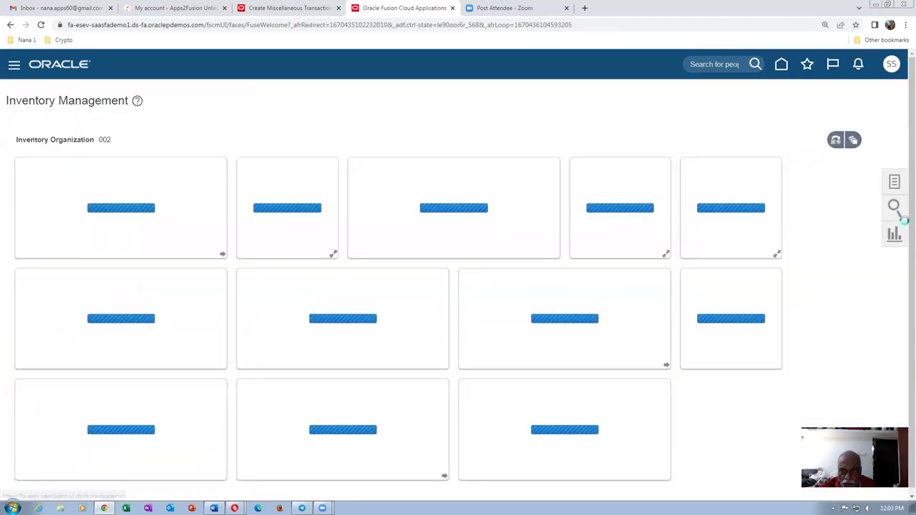
{"action": "left_click", "coordinate": [896, 184]}
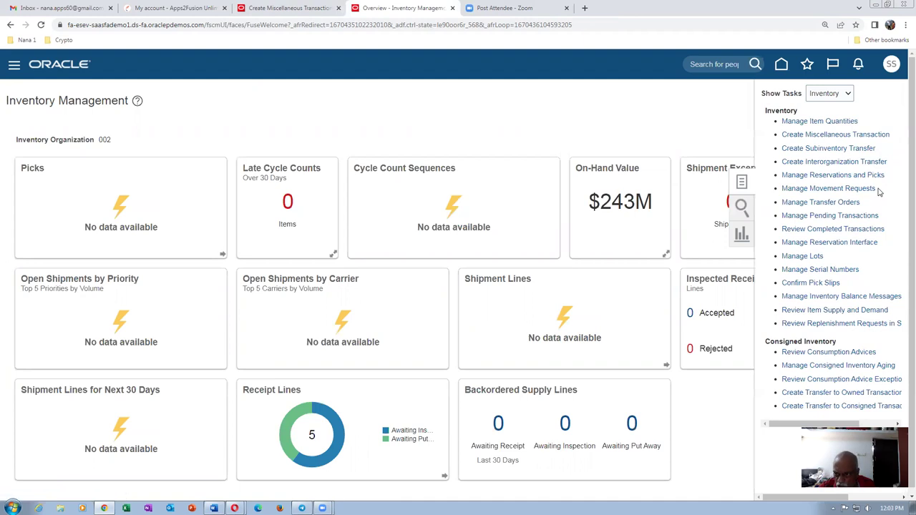
{"action": "left_click", "coordinate": [831, 123]}
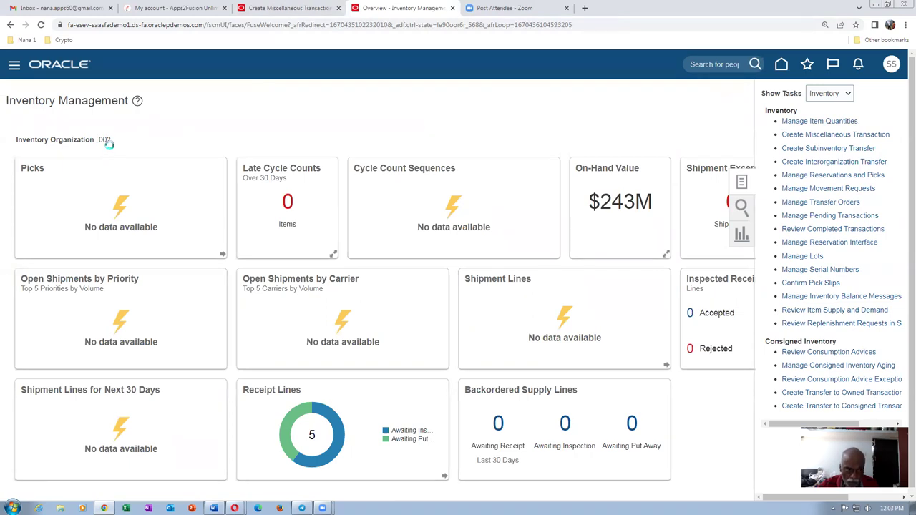
{"action": "left_click", "coordinate": [131, 190]}
{"action": "type", "text": "AS"}
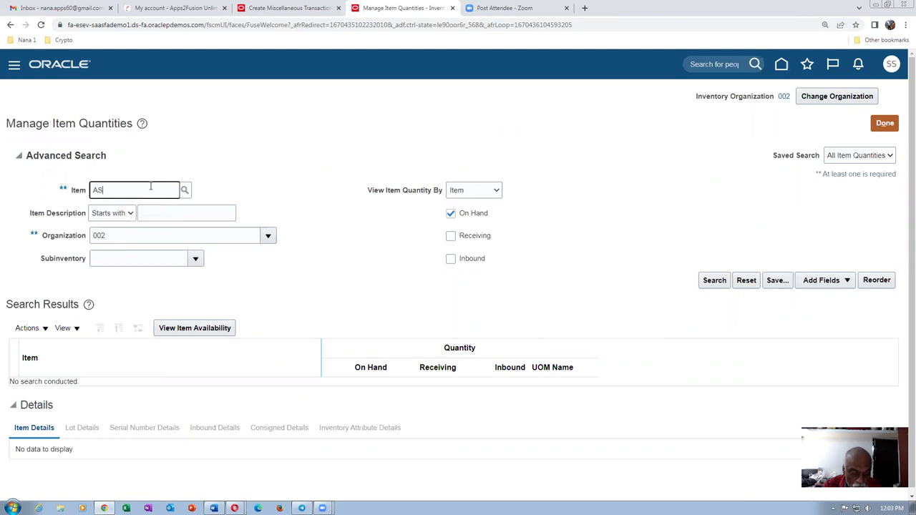
{"action": "type", "text": "65000"}
{"action": "key", "text": "Tab"}
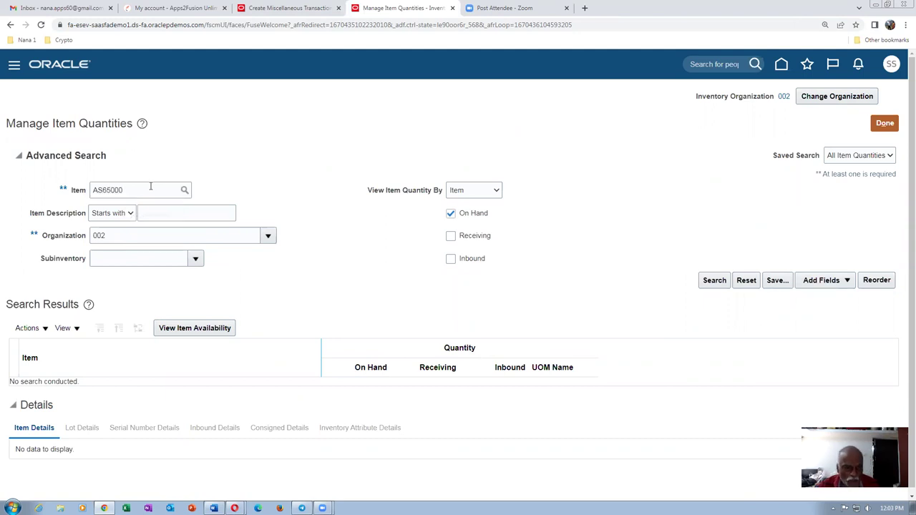
{"action": "left_click", "coordinate": [723, 281]}
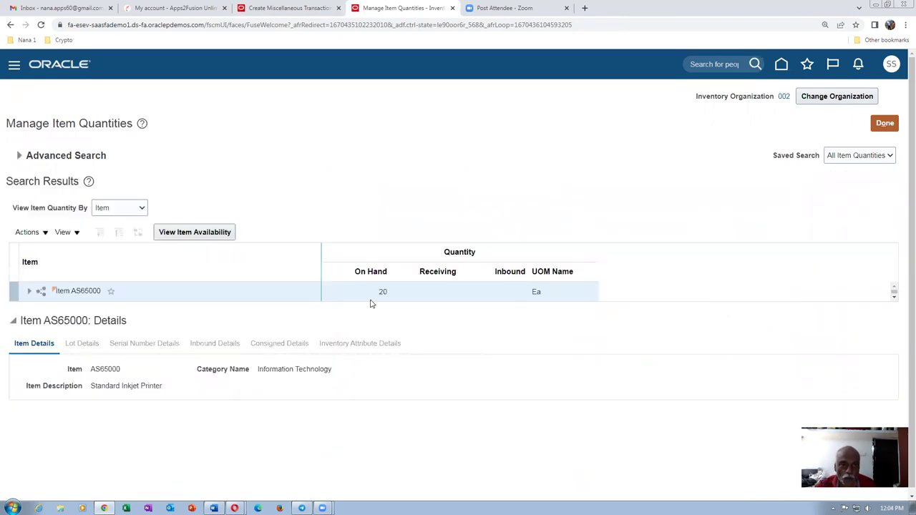
On the Create Miscellaneous Transaction tab, Save and Close the approved 100 Ea receipt and read the confirmation.
{"action": "left_click", "coordinate": [271, 8]}
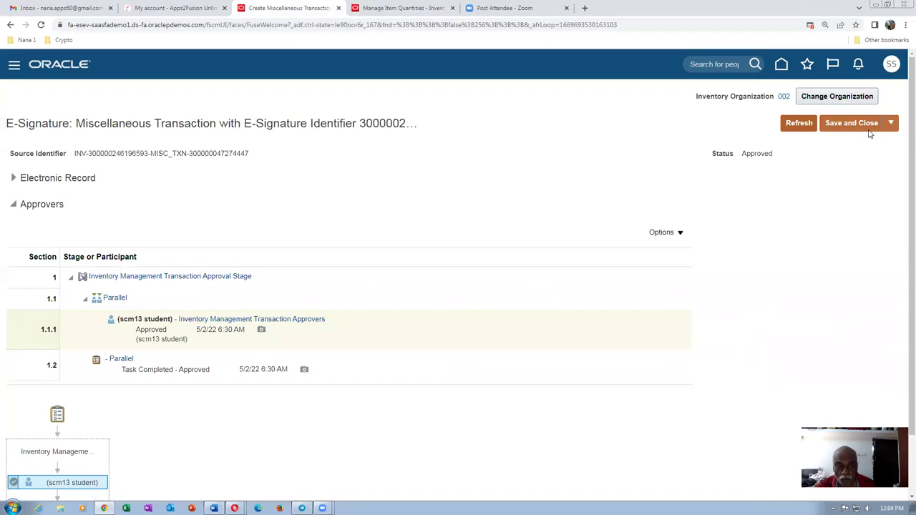
{"action": "left_click", "coordinate": [892, 127]}
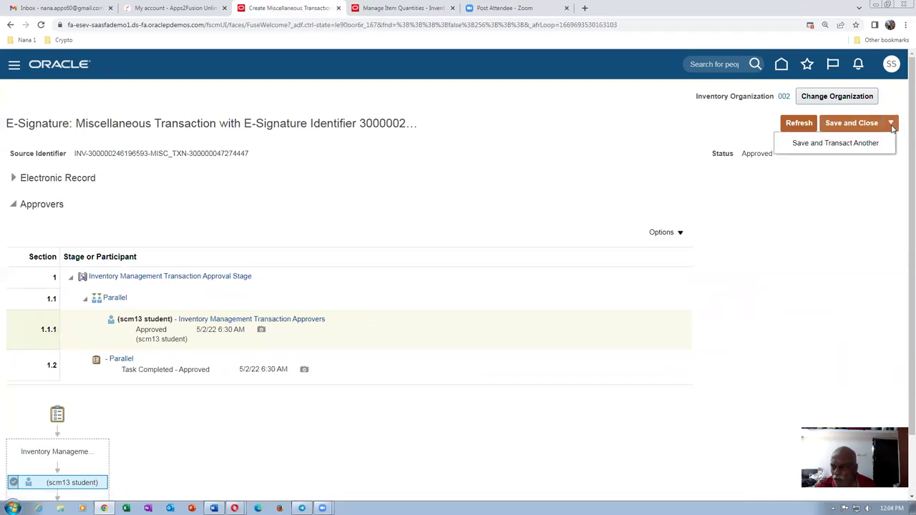
{"action": "left_click", "coordinate": [672, 136]}
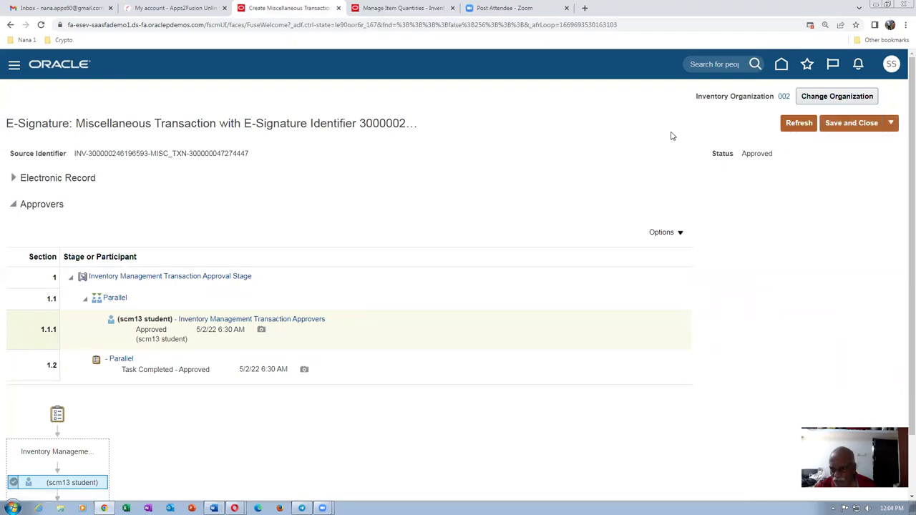
{"action": "scroll", "coordinate": [494, 174], "scroll_direction": "down", "scroll_amount": 1}
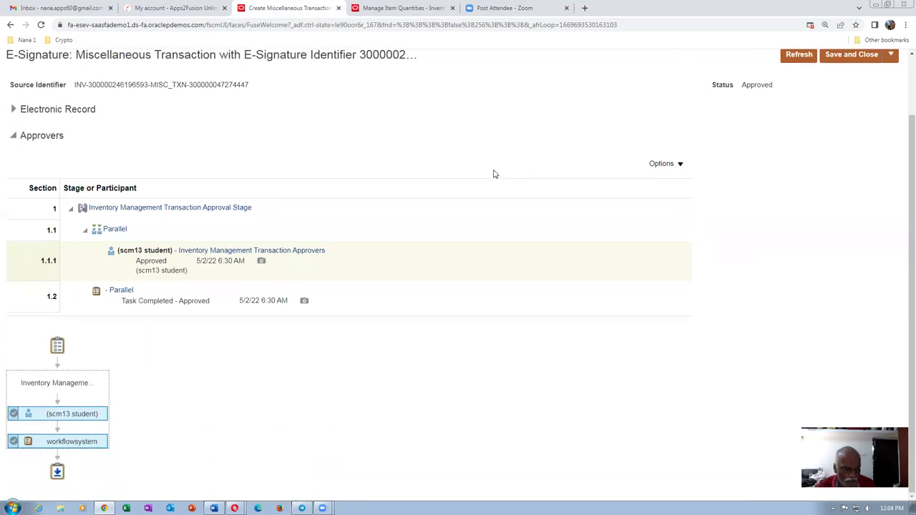
{"action": "scroll", "coordinate": [494, 174], "scroll_direction": "up", "scroll_amount": 1}
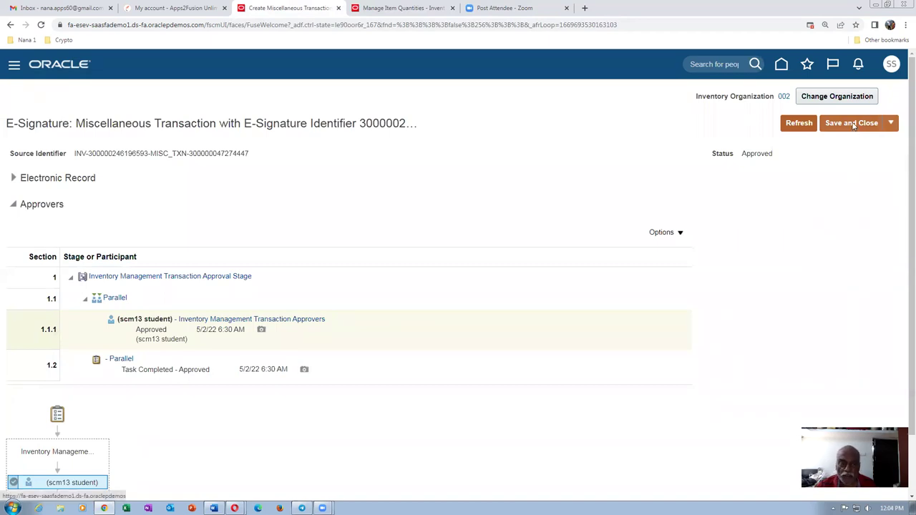
{"action": "left_click", "coordinate": [852, 123]}
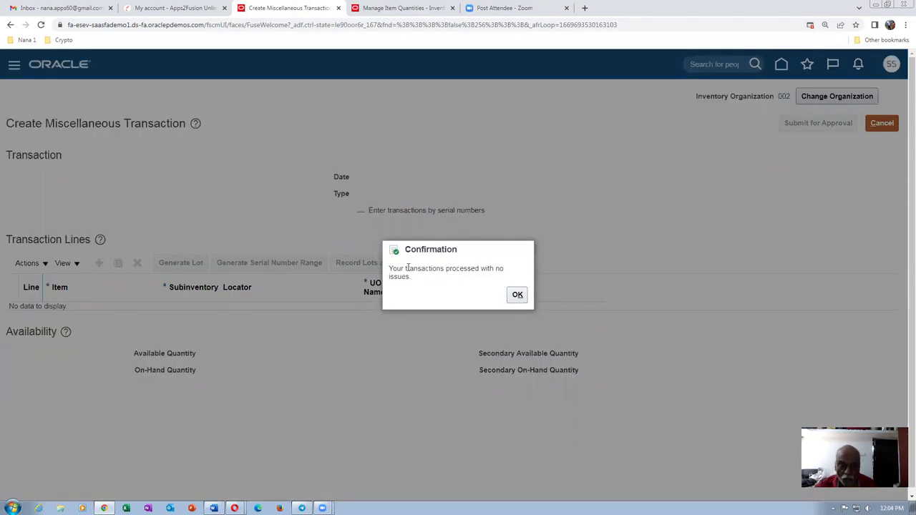
{"action": "left_click_drag", "start_coordinate": [403, 268], "coordinate": [412, 278]}
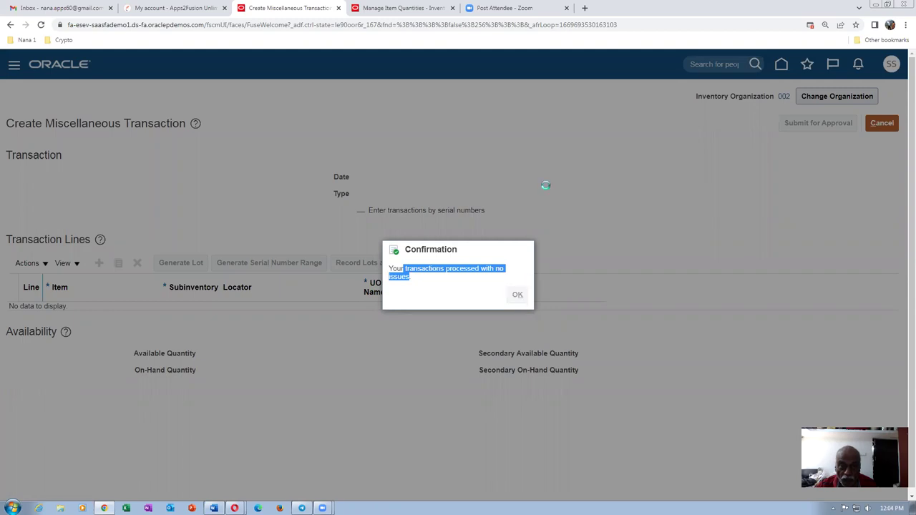
{"action": "left_click", "coordinate": [380, 8]}
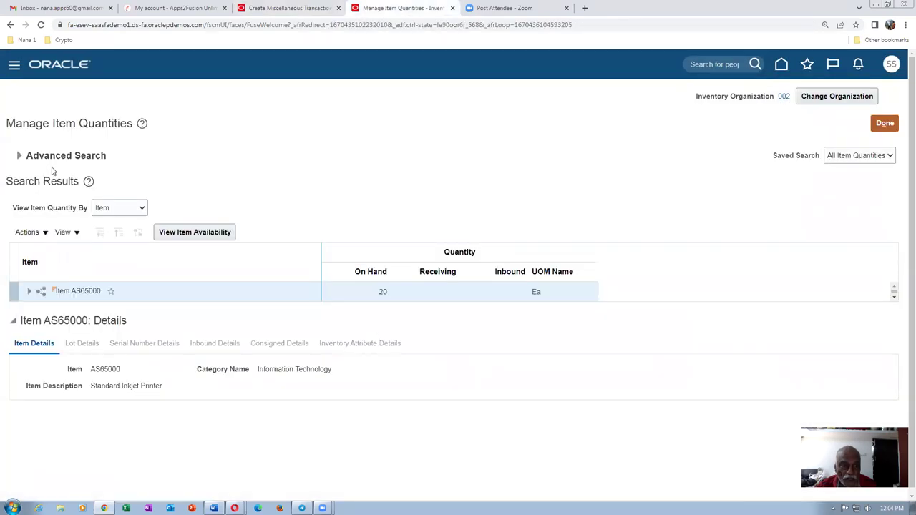
Rerun the AS65000 advanced search to show 120 Ea on hand, then return to the Inventory Management overview.
{"action": "left_click", "coordinate": [19, 155]}
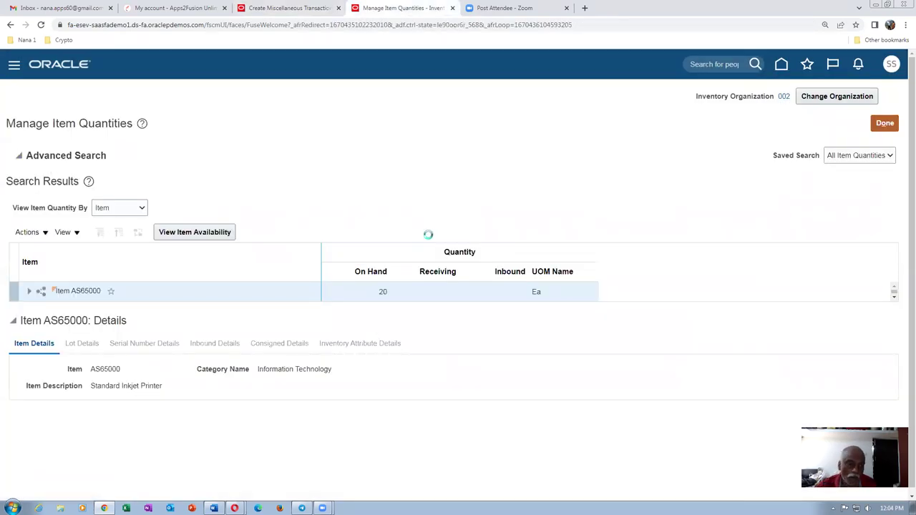
{"action": "left_click", "coordinate": [715, 280]}
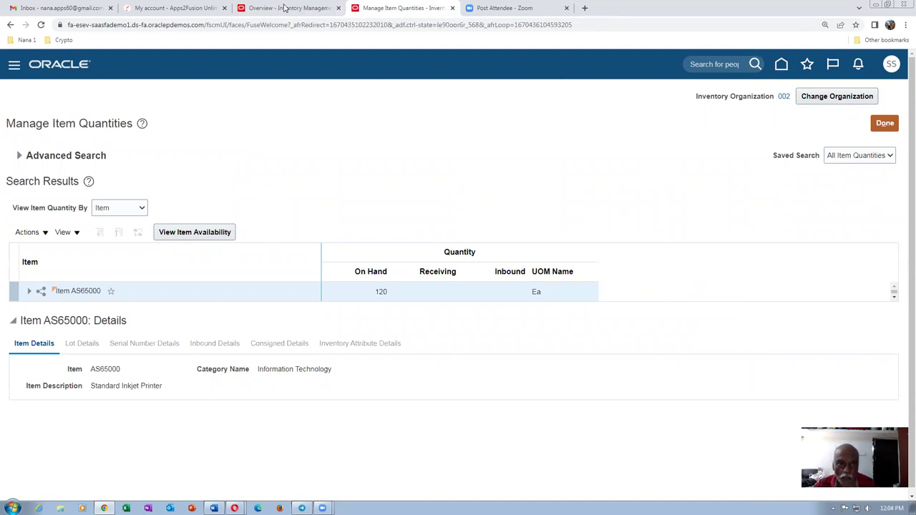
{"action": "left_click", "coordinate": [286, 8]}
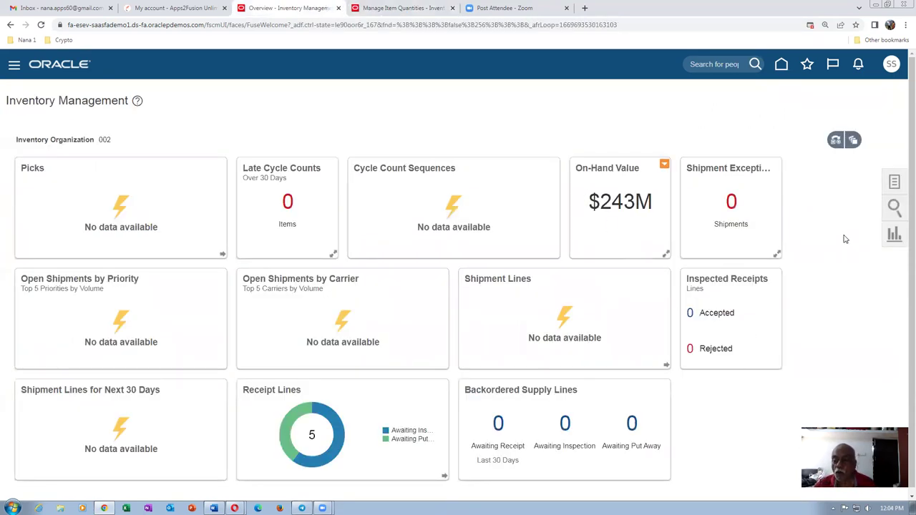
{"action": "left_click", "coordinate": [895, 184]}
Start a Miscellaneous Receipt on account 101.10.11101.000.000.000 with Use Current Item Cost set to Yes.
{"action": "left_click", "coordinate": [823, 136]}
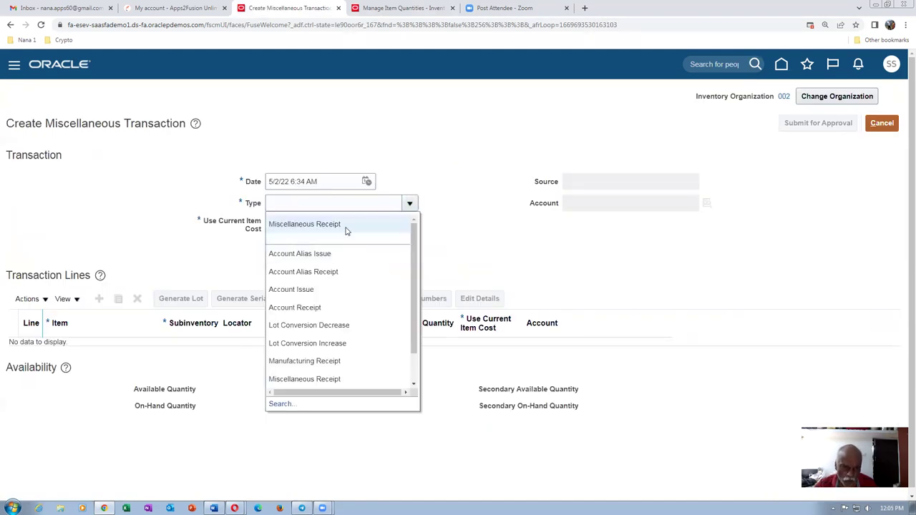
{"action": "left_click", "coordinate": [346, 228]}
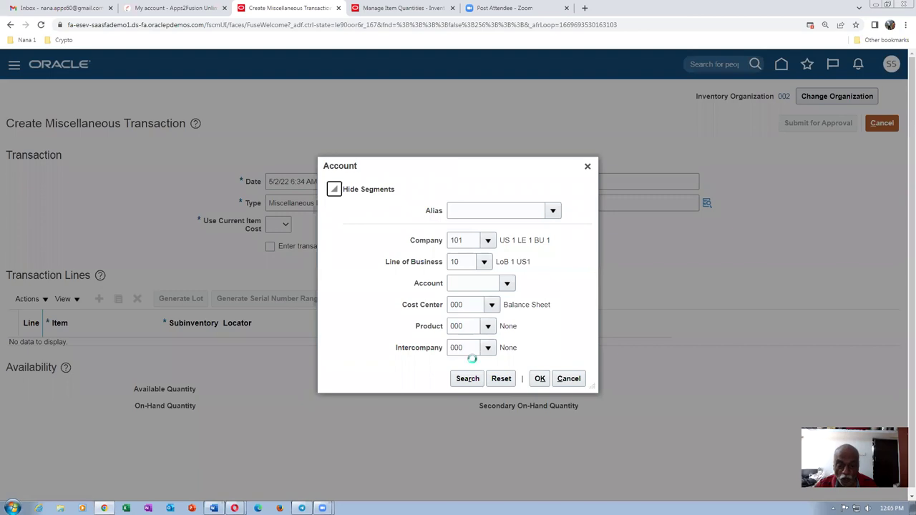
{"action": "left_click", "coordinate": [468, 378]}
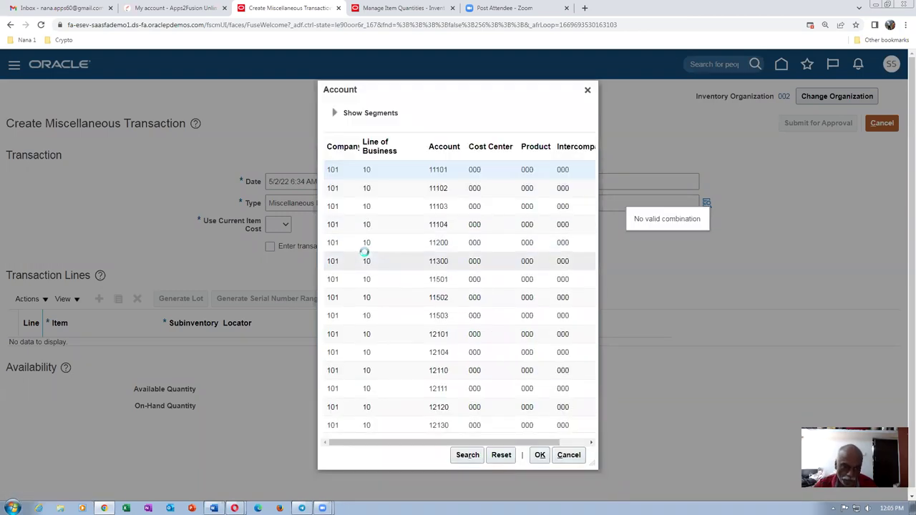
{"action": "left_click", "coordinate": [540, 455]}
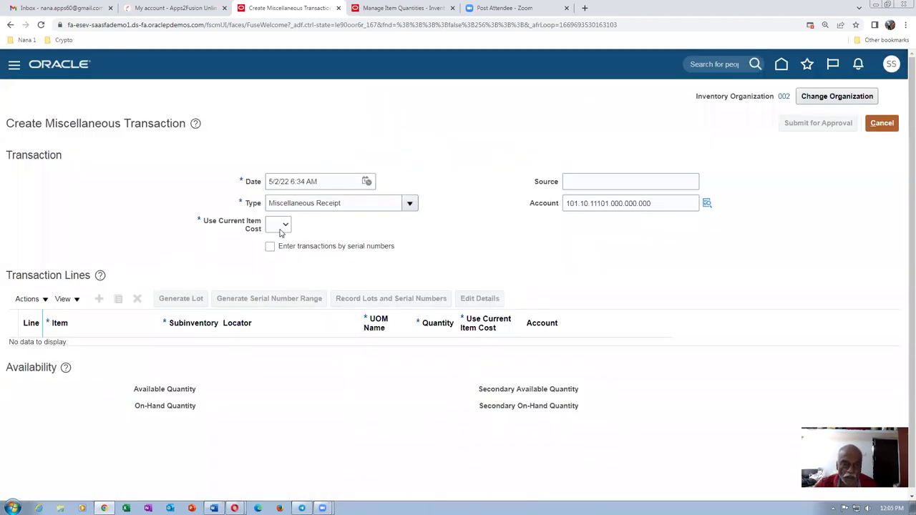
{"action": "left_click", "coordinate": [283, 226]}
{"action": "left_click", "coordinate": [329, 291]}
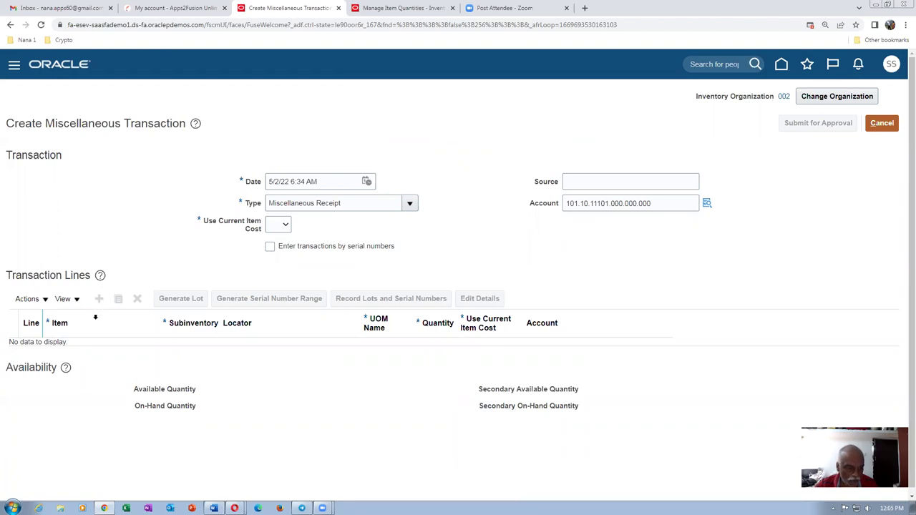
Add line 1 receiving 200 Ea of AS65000 into Stores and submit for approval.
{"action": "left_click", "coordinate": [99, 299]}
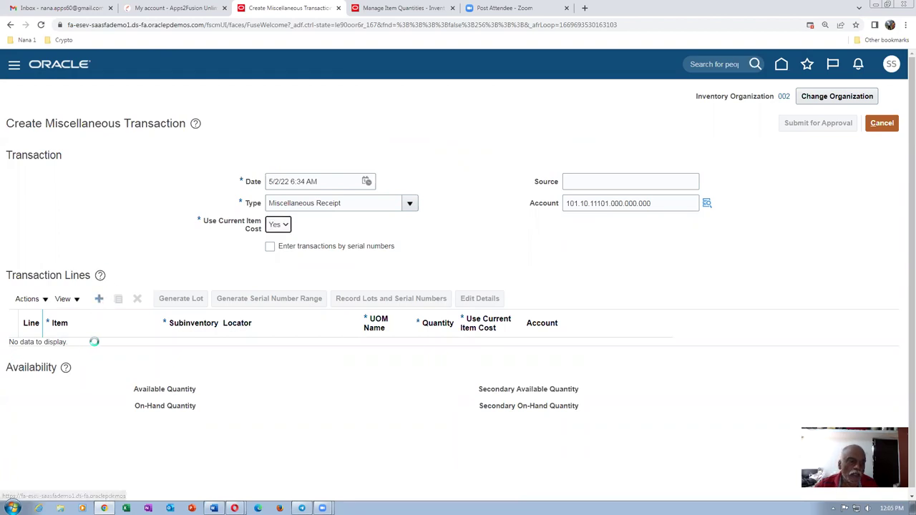
{"action": "left_click", "coordinate": [81, 351]}
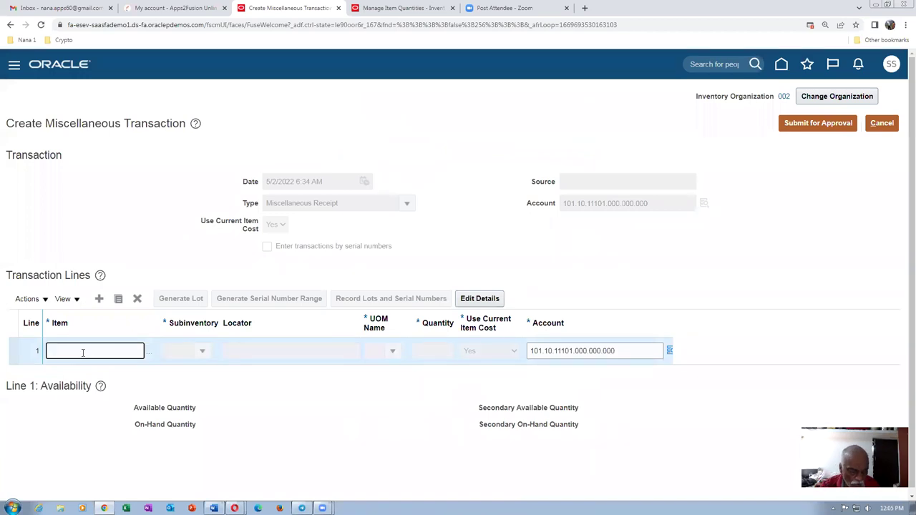
{"action": "type", "text": "AS65000"}
{"action": "key", "text": "Tab"}
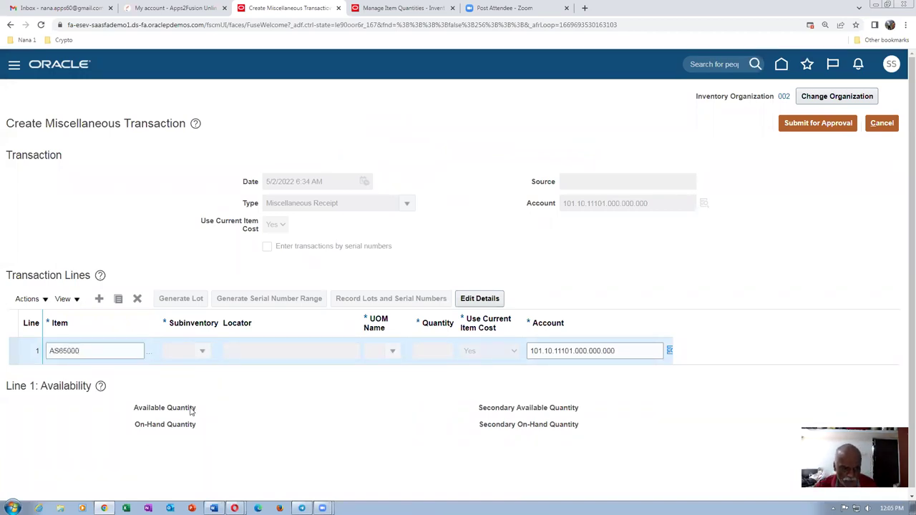
{"action": "left_click", "coordinate": [177, 350]}
{"action": "type", "text": "sto"}
{"action": "key", "text": "Tab"}
{"action": "left_click", "coordinate": [434, 351]}
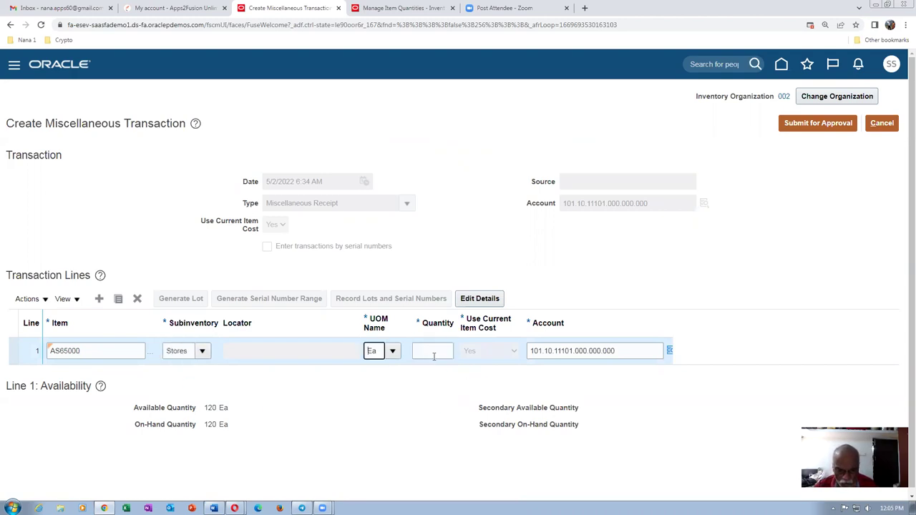
{"action": "type", "text": "200"}
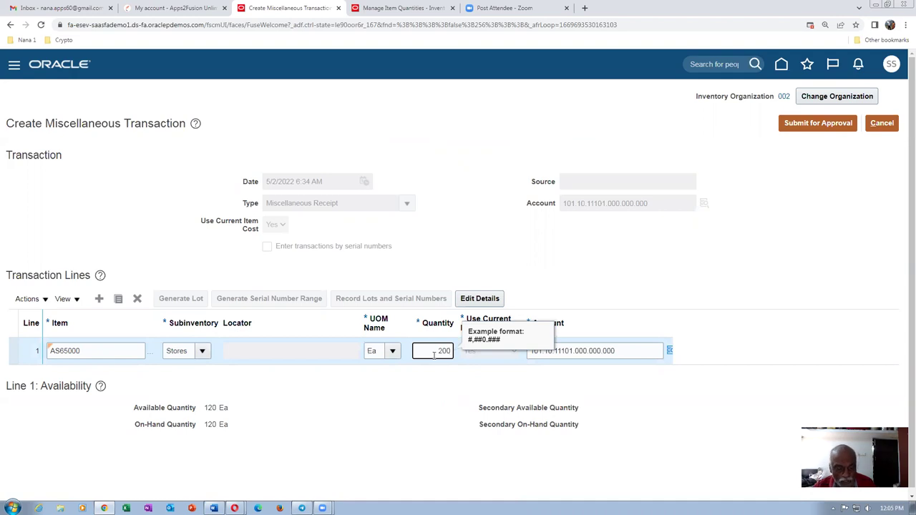
{"action": "key", "text": "Tab"}
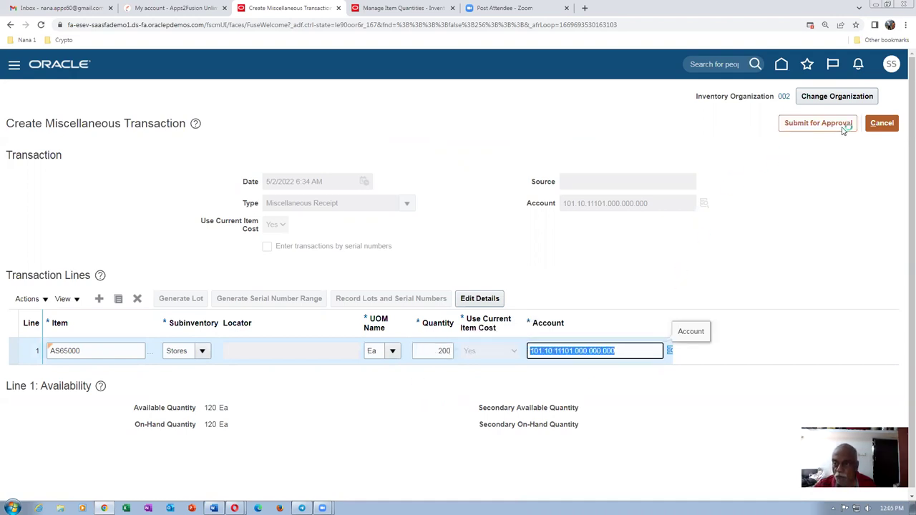
{"action": "left_click", "coordinate": [844, 126]}
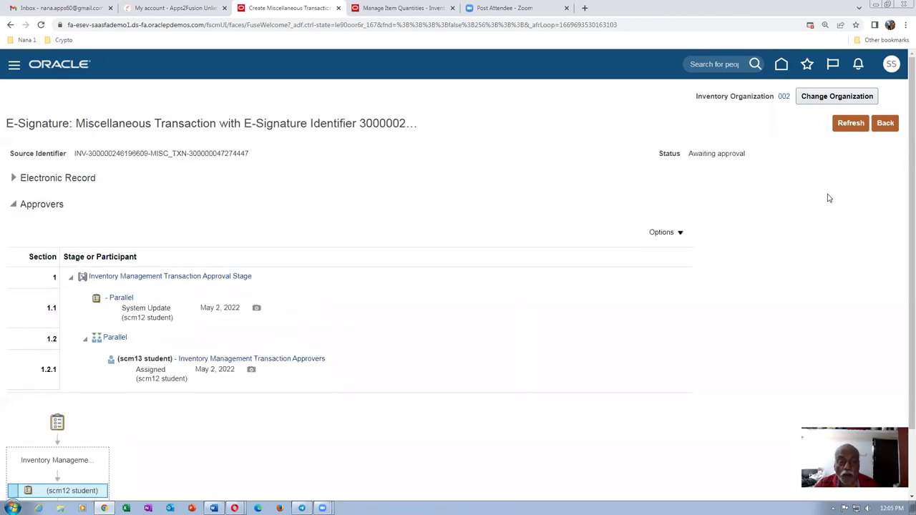
Check the 200 Ea receipt's e-signature record reads Awaiting approval with an approver assigned.
{"action": "scroll", "coordinate": [330, 281], "scroll_direction": "down", "scroll_amount": 2}
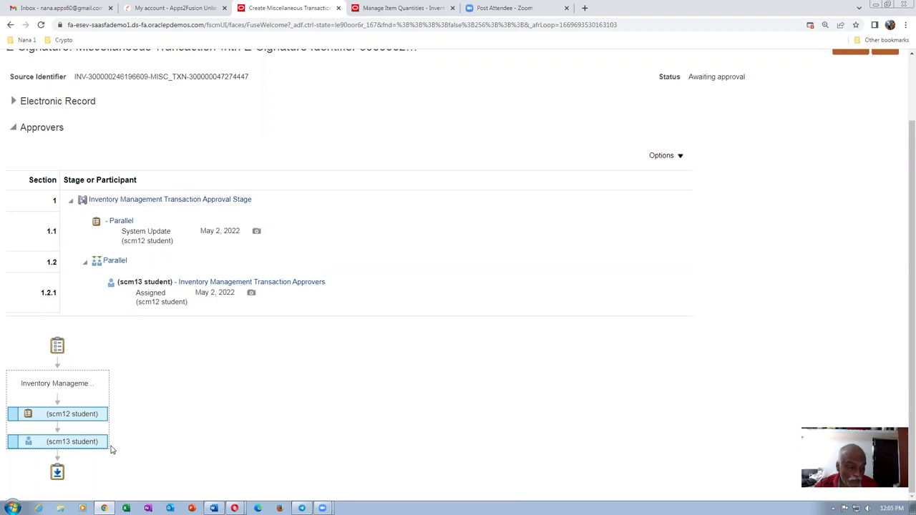
{"action": "scroll", "coordinate": [262, 411], "scroll_direction": "up", "scroll_amount": 2}
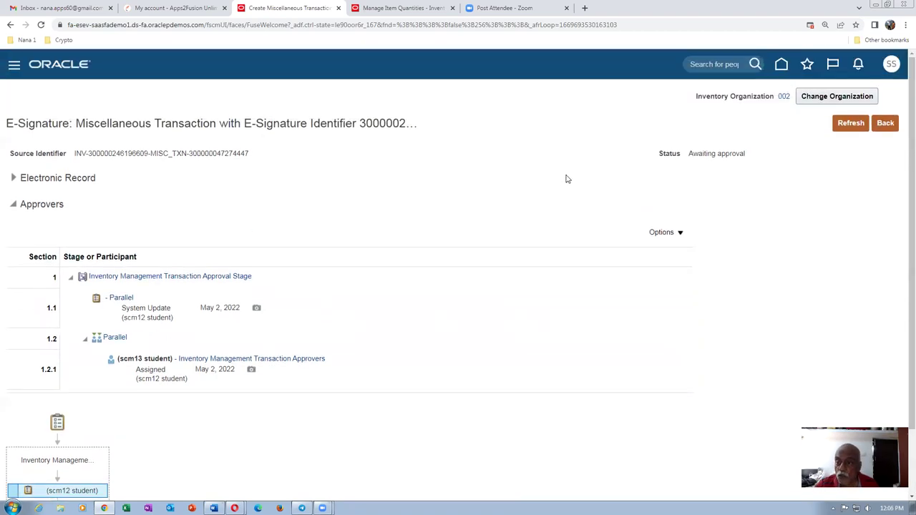
{"action": "left_click_drag", "start_coordinate": [699, 154], "coordinate": [732, 150]}
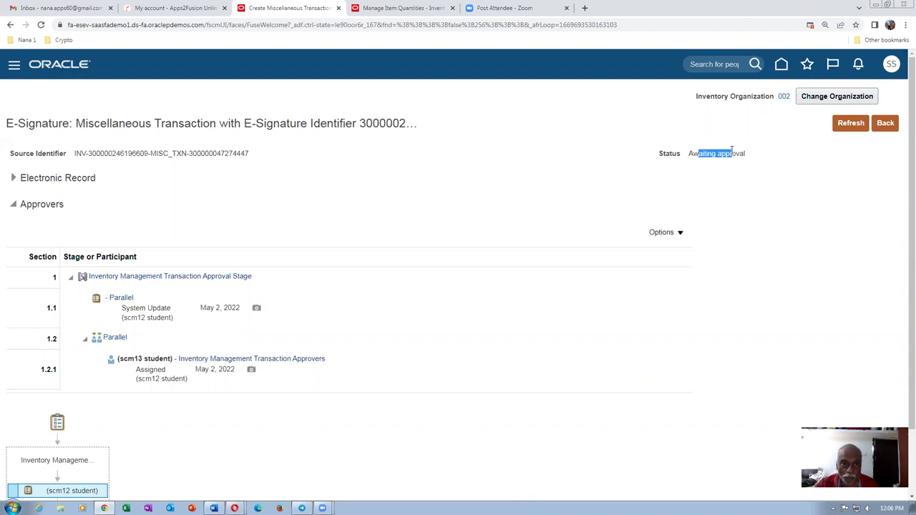
{"action": "left_click", "coordinate": [235, 508]}
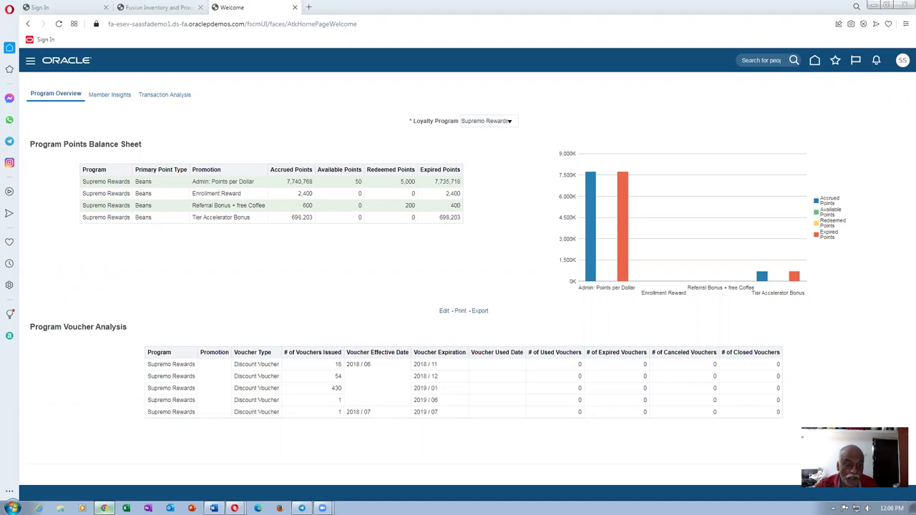
{"action": "left_click", "coordinate": [104, 509]}
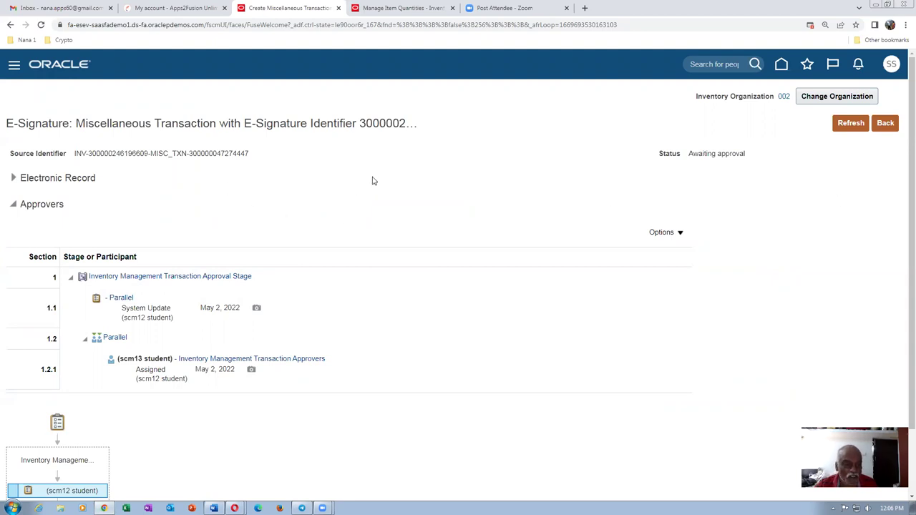
{"action": "scroll", "coordinate": [360, 192], "scroll_direction": "down", "scroll_amount": 1}
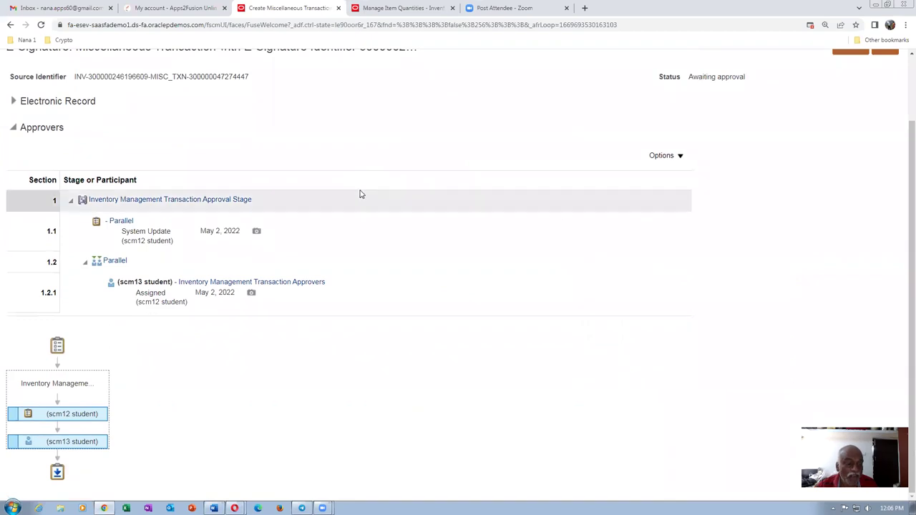
{"action": "scroll", "coordinate": [360, 194], "scroll_direction": "up", "scroll_amount": 1}
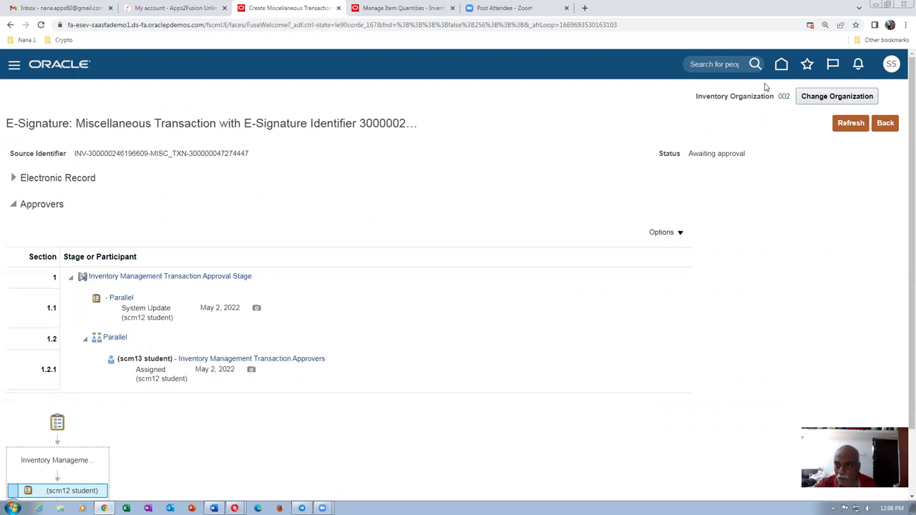
Go to the home page and open Inventory Management under Supply Chain Execution.
{"action": "left_click", "coordinate": [781, 66]}
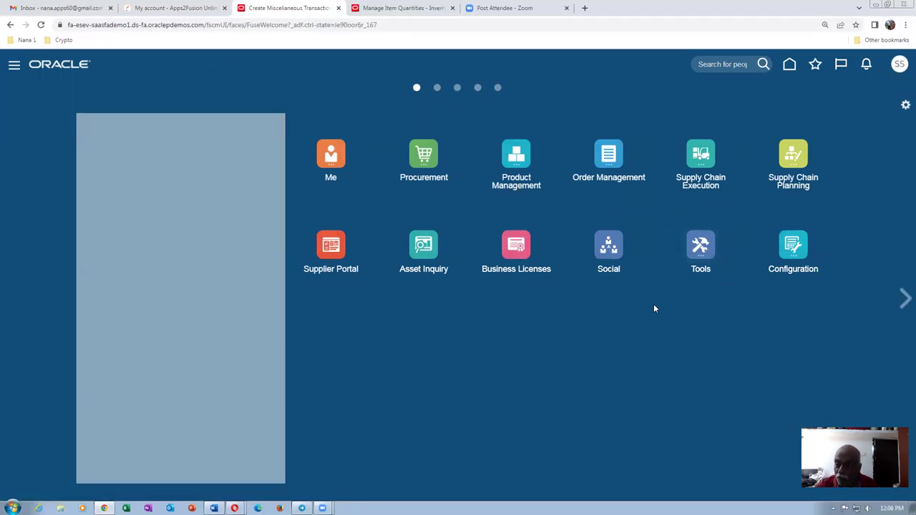
{"action": "left_click", "coordinate": [701, 154]}
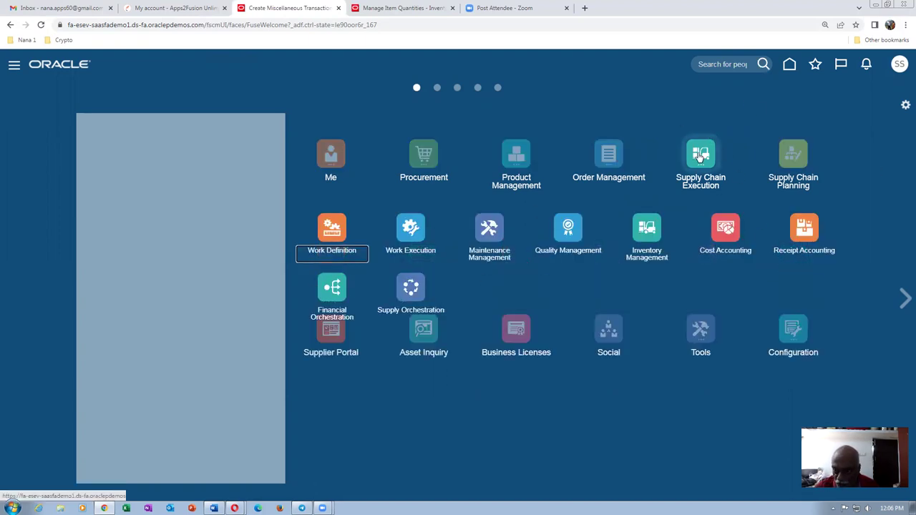
{"action": "left_click", "coordinate": [649, 227]}
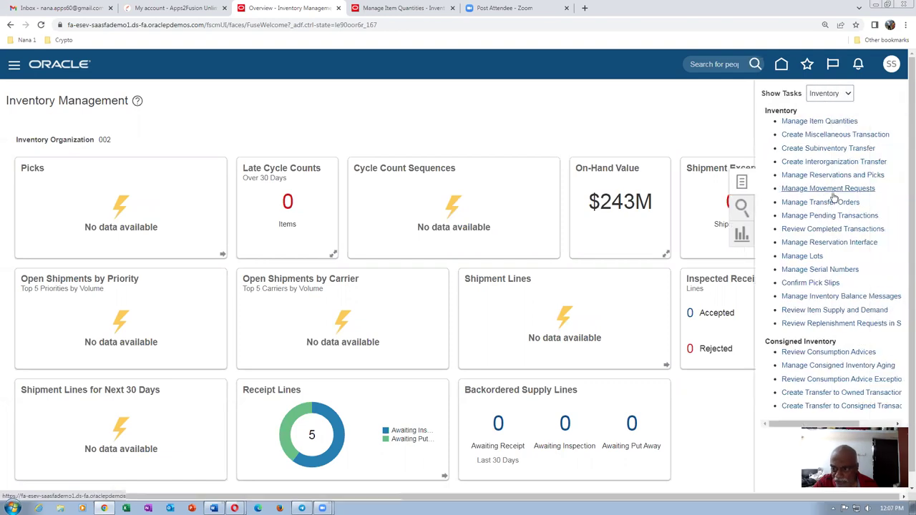
Open View Pending Transactions and run an unfiltered search, which shows no error transactions.
{"action": "left_click", "coordinate": [814, 216]}
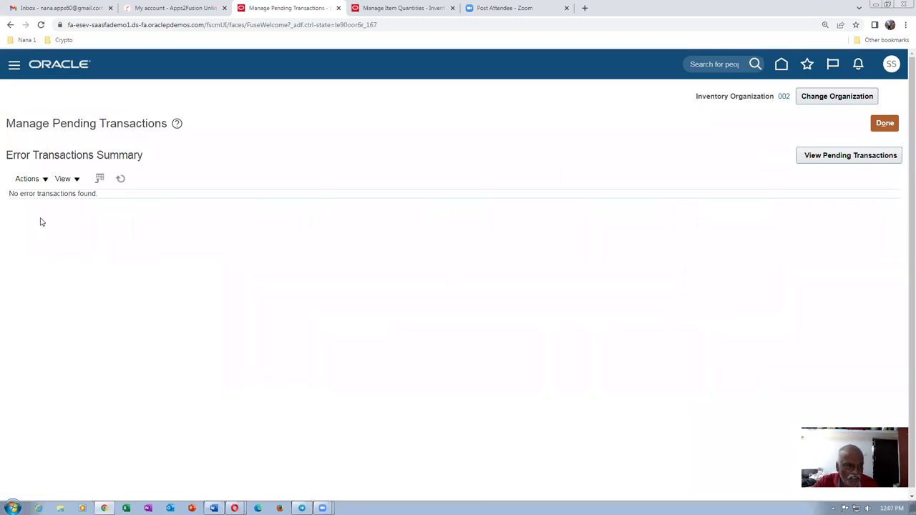
{"action": "left_click_drag", "start_coordinate": [26, 193], "coordinate": [88, 205]}
{"action": "left_click", "coordinate": [851, 155]}
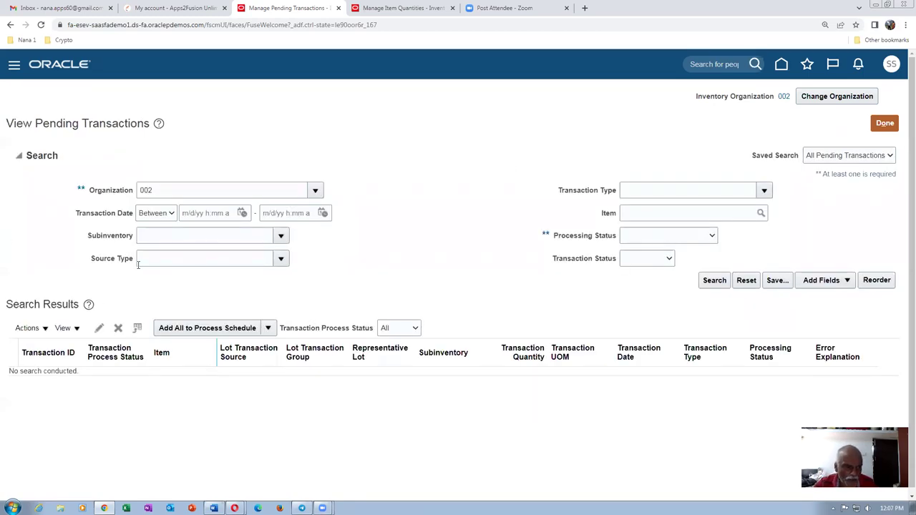
{"action": "left_click", "coordinate": [714, 281]}
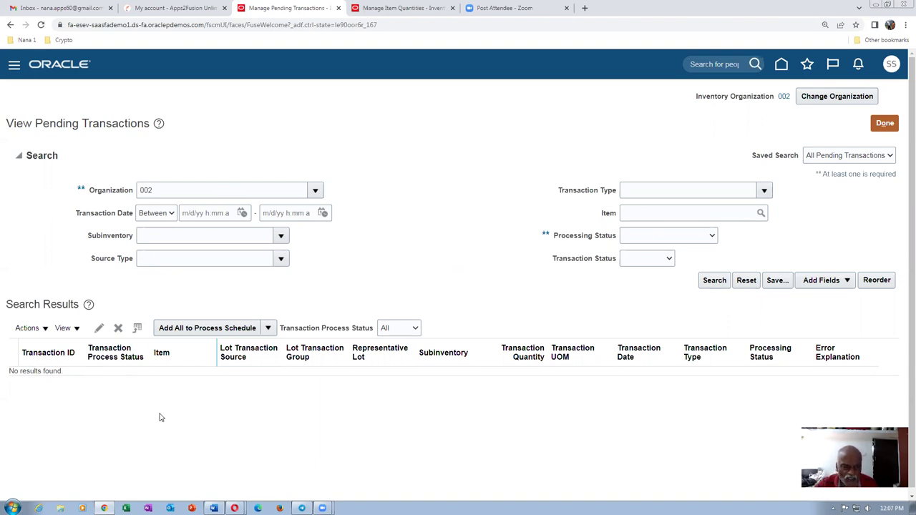
Search pending transactions filtered by subinventory Stores and item AS65000.
{"action": "left_click", "coordinate": [150, 235]}
{"action": "type", "text": "Stores"}
{"action": "key", "text": "Tab"}
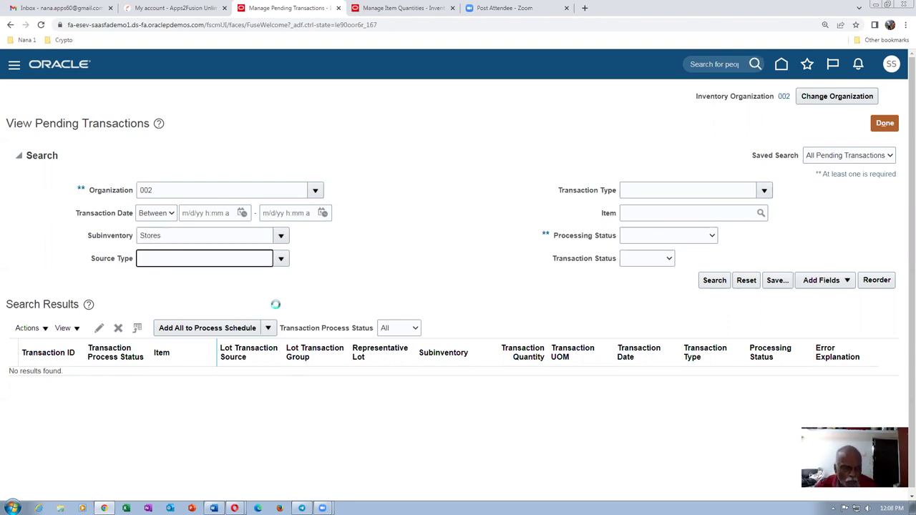
{"action": "left_click", "coordinate": [636, 213]}
{"action": "type", "text": "AS6"}
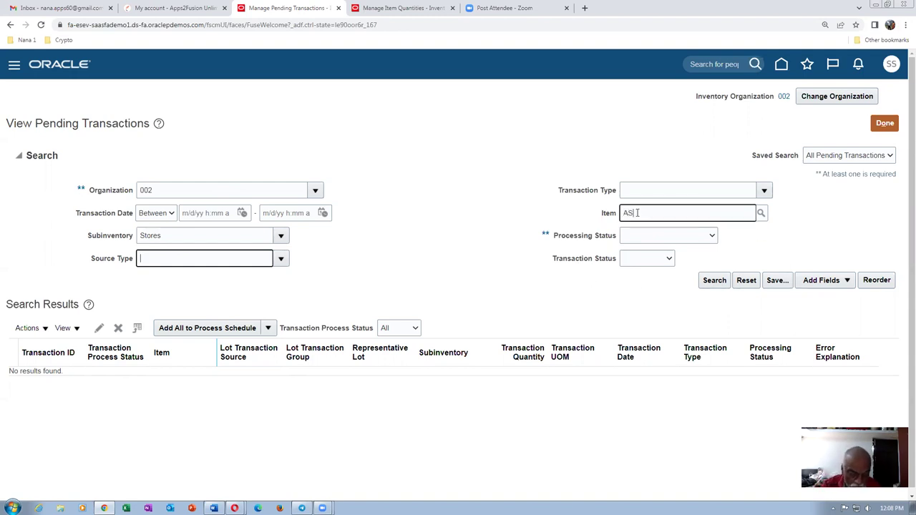
{"action": "type", "text": "5000"}
{"action": "key", "text": "Tab"}
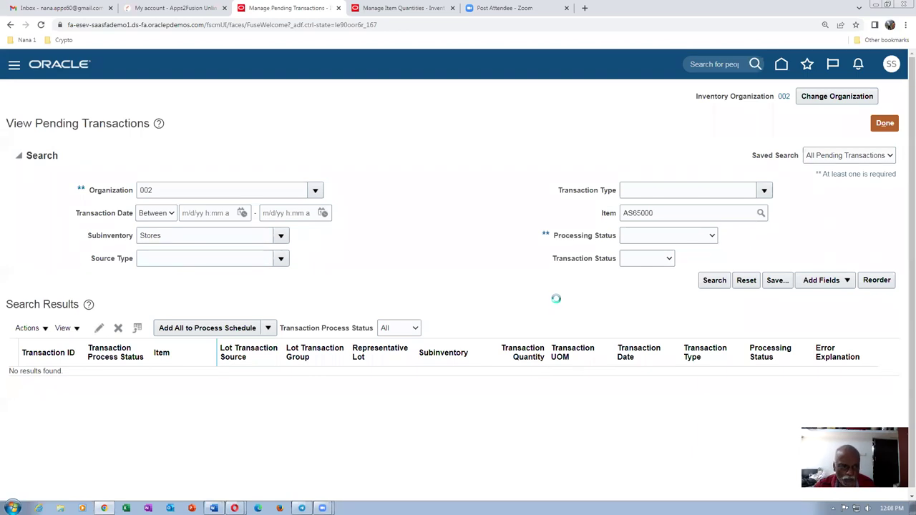
{"action": "left_click", "coordinate": [714, 280]}
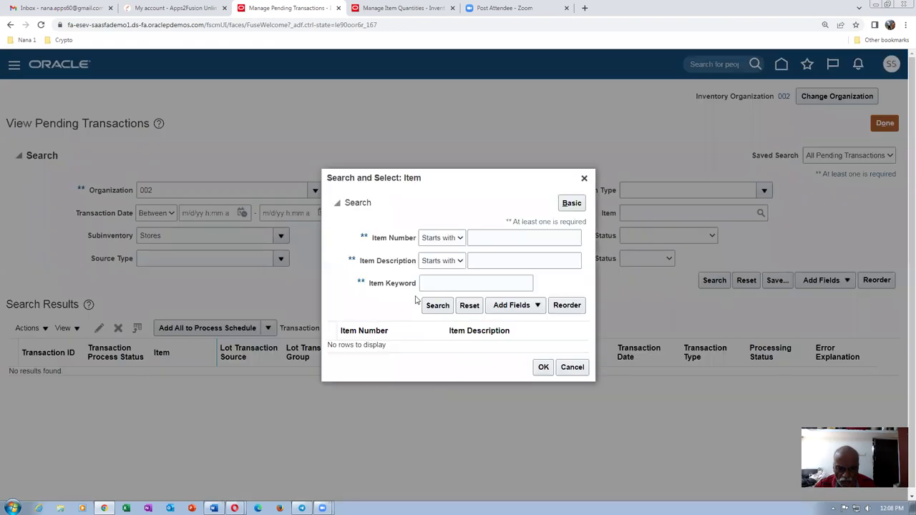
Pick AS65000 Standard Inkjet Printer through the item lookup and search again.
{"action": "left_click", "coordinate": [508, 238]}
{"action": "type", "text": "AS"}
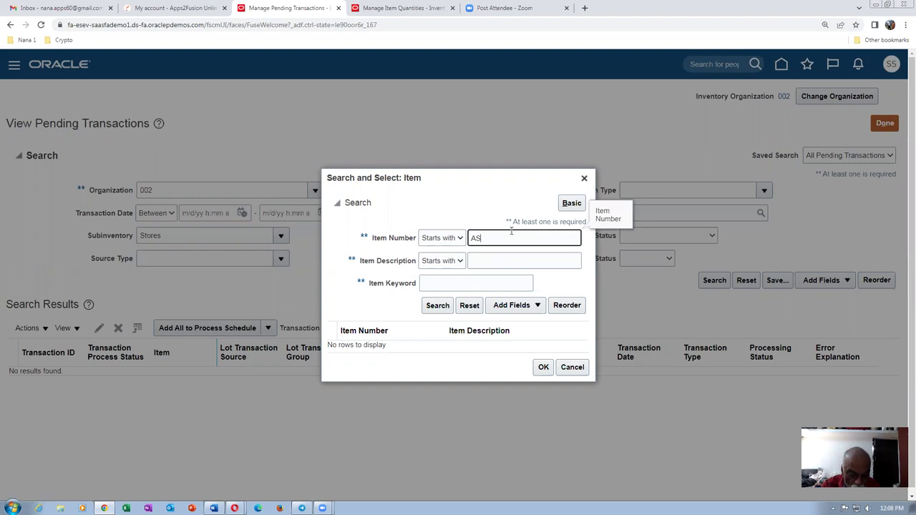
{"action": "type", "text": "65000"}
{"action": "key", "text": "Tab"}
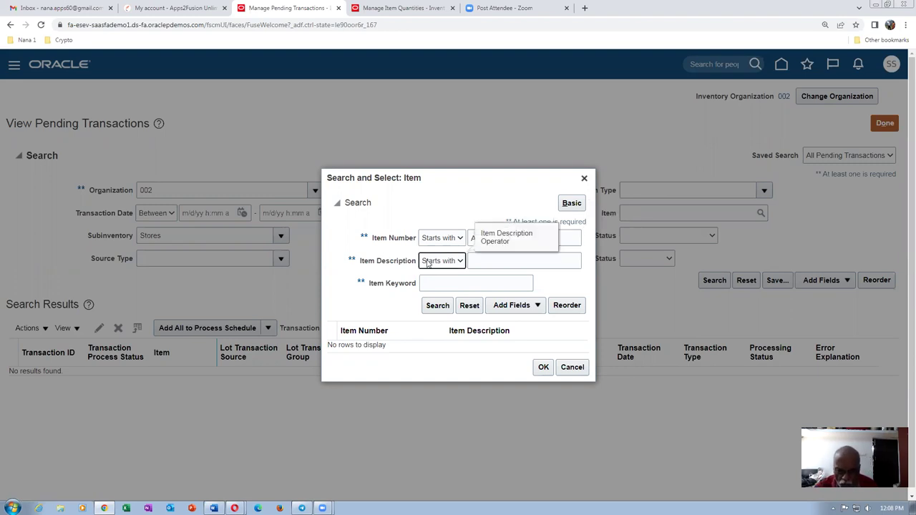
{"action": "left_click", "coordinate": [436, 308]}
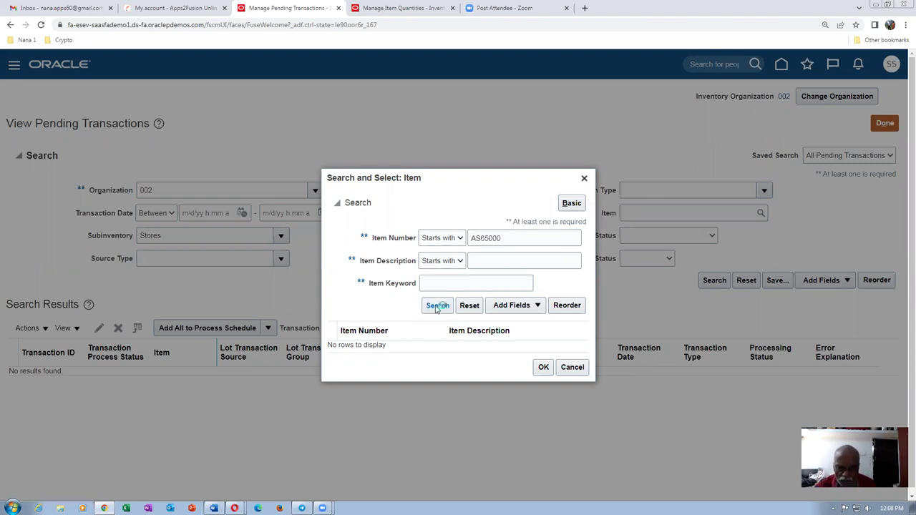
{"action": "left_click", "coordinate": [421, 350]}
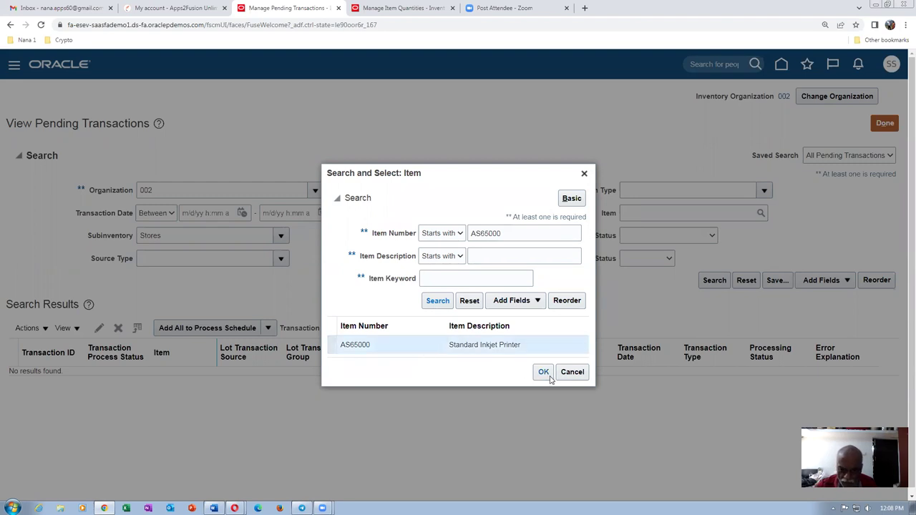
{"action": "left_click", "coordinate": [549, 378]}
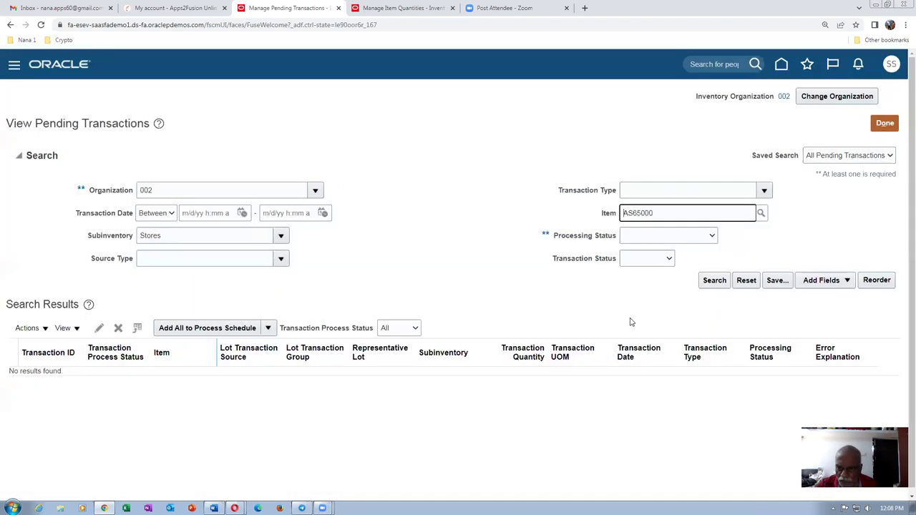
{"action": "left_click", "coordinate": [709, 282]}
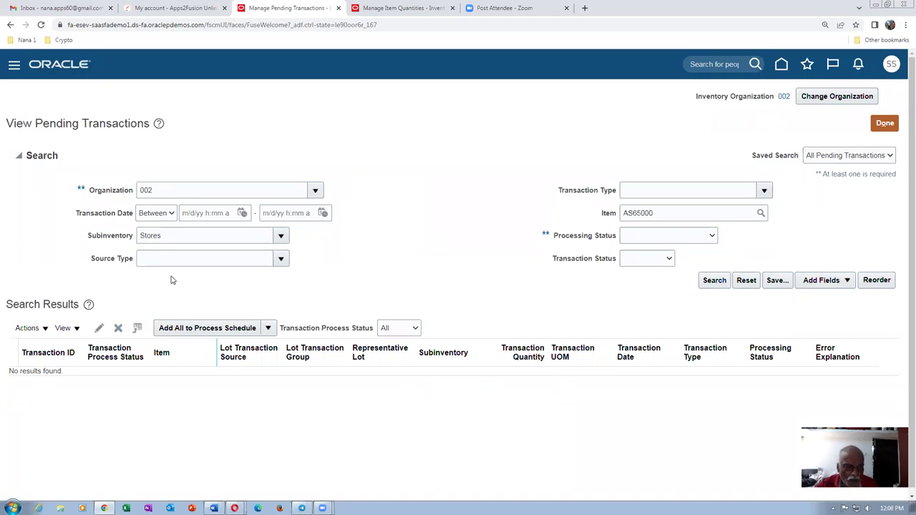
Remove the Stores filter, search again, and return to the Inventory Management overview.
{"action": "double_click", "coordinate": [173, 238]}
{"action": "key", "text": "BackSpace"}
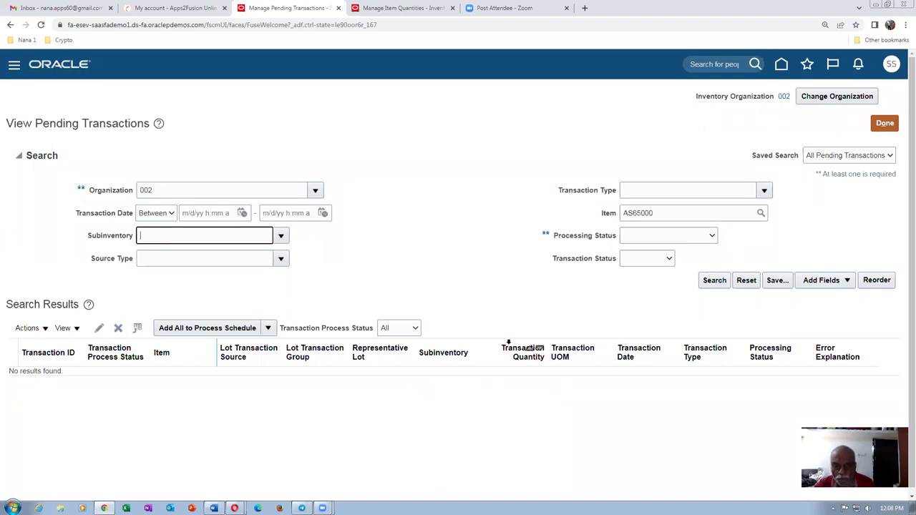
{"action": "left_click", "coordinate": [717, 281]}
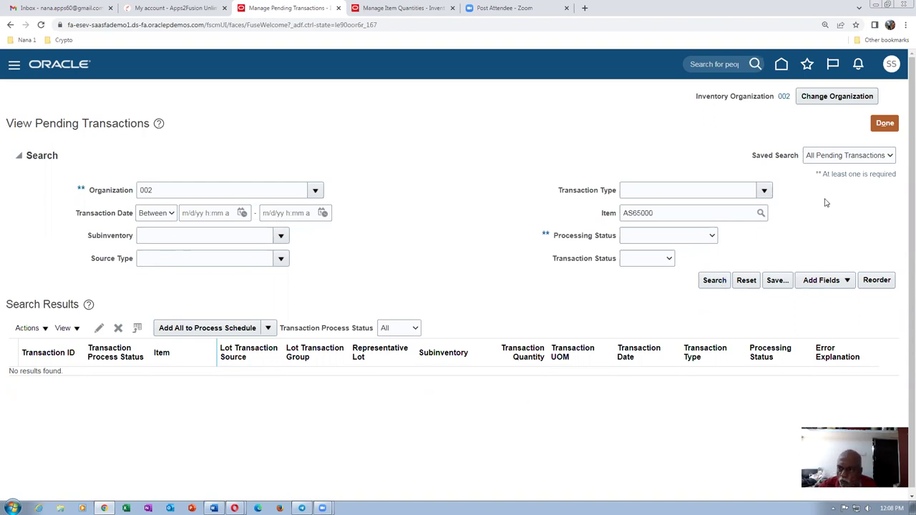
{"action": "left_click", "coordinate": [887, 124]}
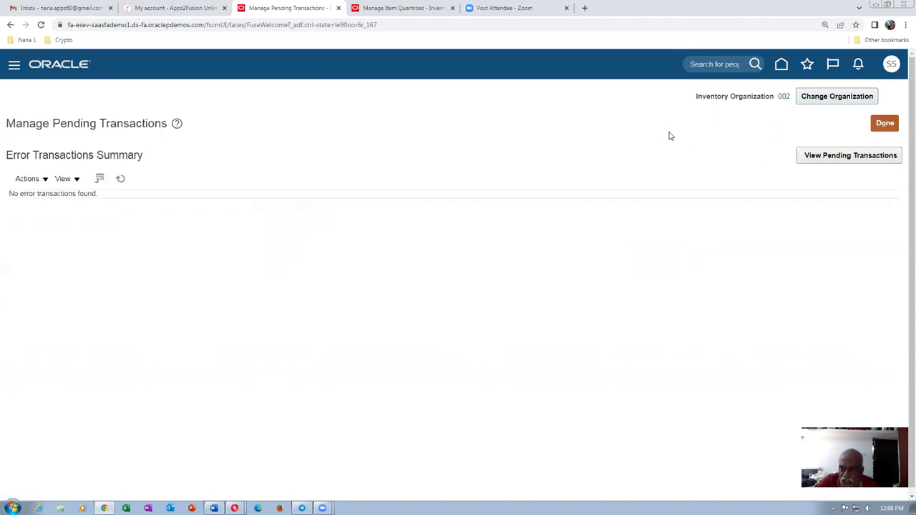
{"action": "left_click", "coordinate": [885, 123]}
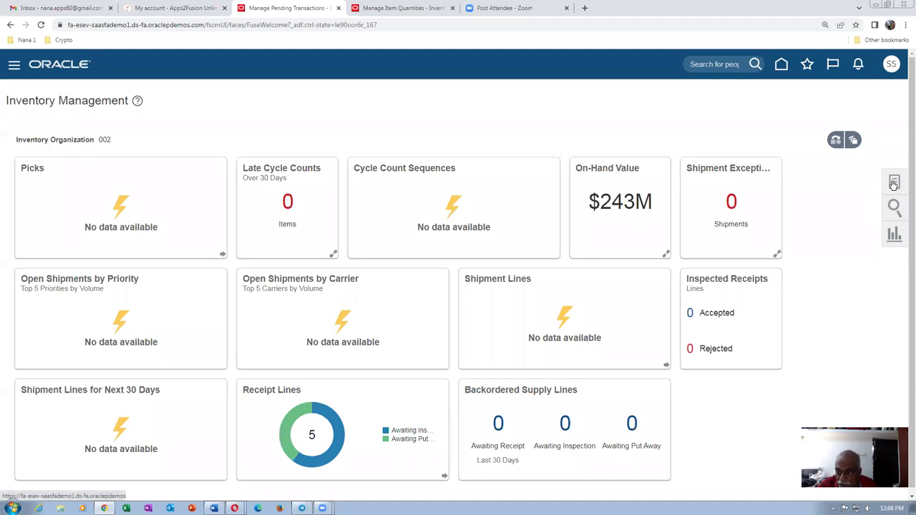
Start and cancel a new miscellaneous transaction, then switch to the Opera Welcome window.
{"action": "left_click", "coordinate": [894, 183]}
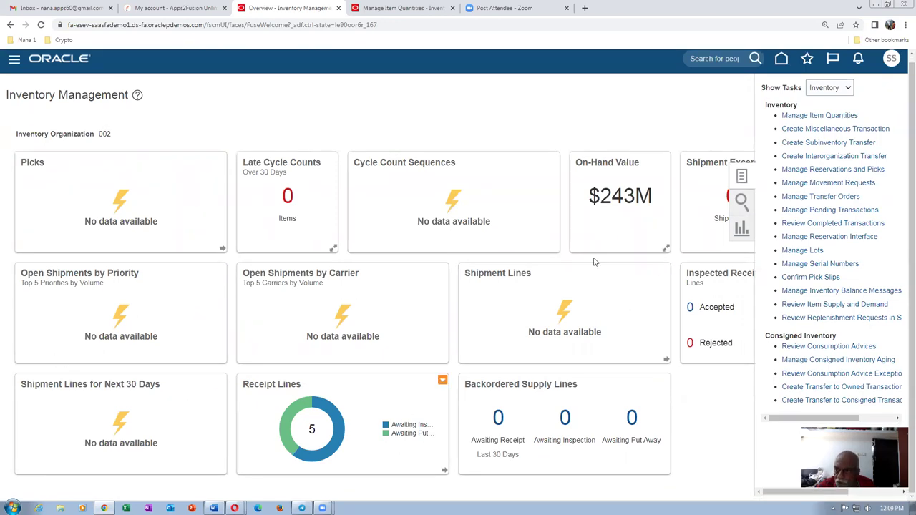
{"action": "left_click", "coordinate": [796, 129]}
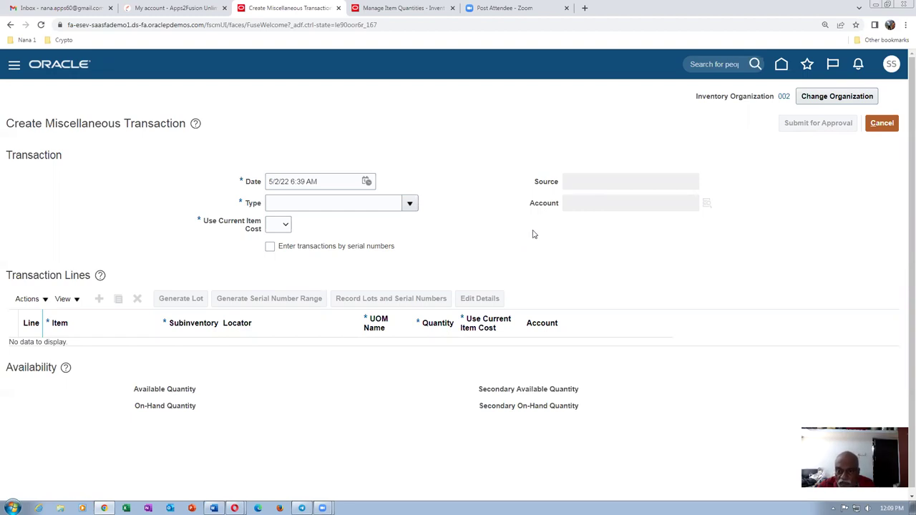
{"action": "left_click", "coordinate": [884, 124]}
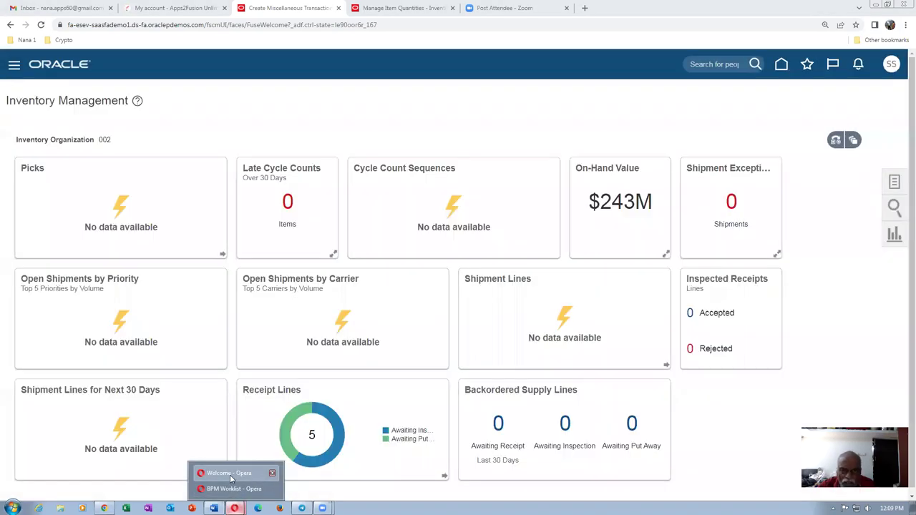
{"action": "left_click", "coordinate": [229, 475]}
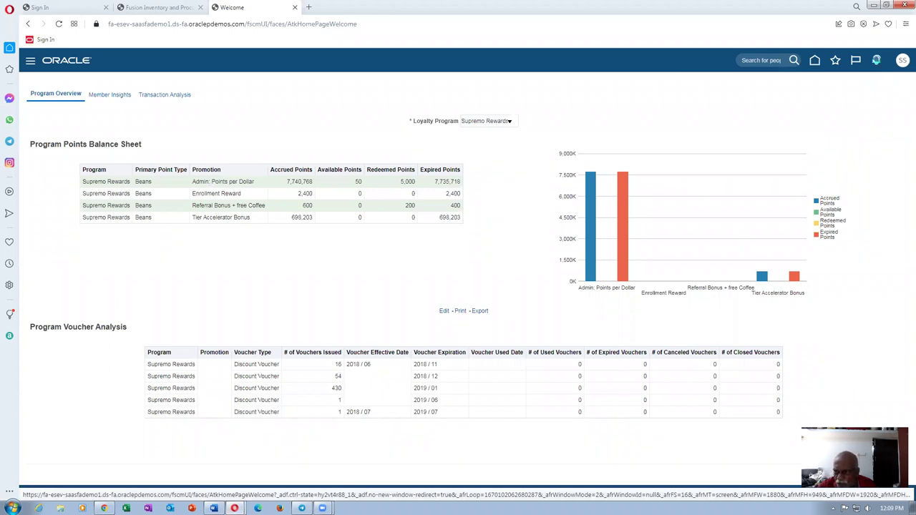
Open the Action Required miscellaneous transaction notification, close the worklist popup, and reopen the notifications.
{"action": "left_click", "coordinate": [877, 62]}
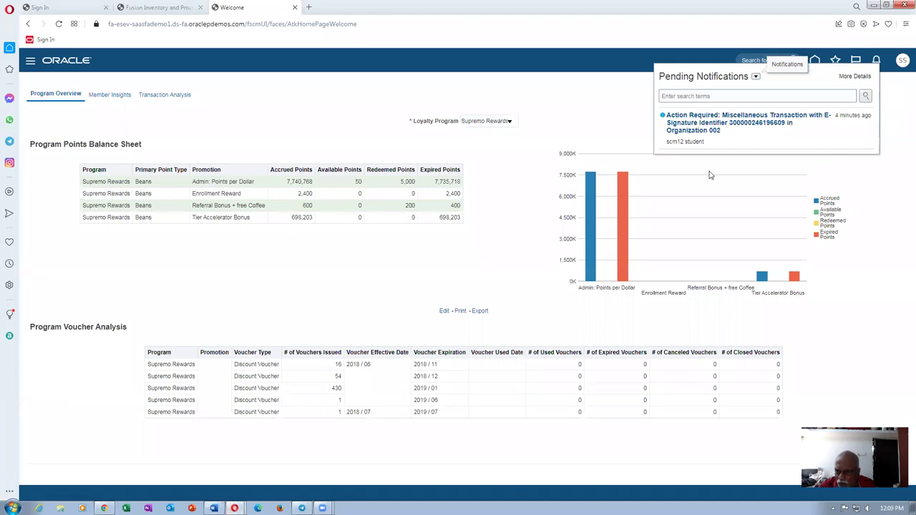
{"action": "left_click", "coordinate": [746, 122]}
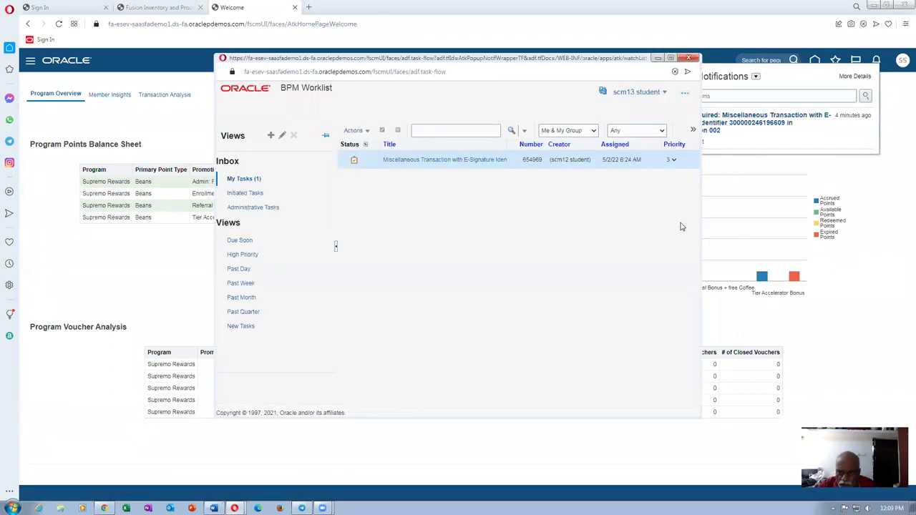
{"action": "left_click", "coordinate": [691, 57]}
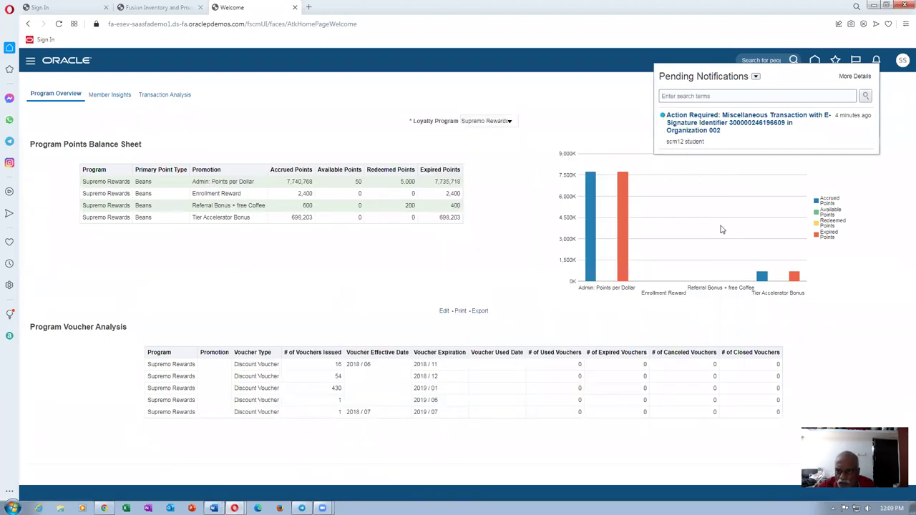
{"action": "left_click", "coordinate": [690, 123]}
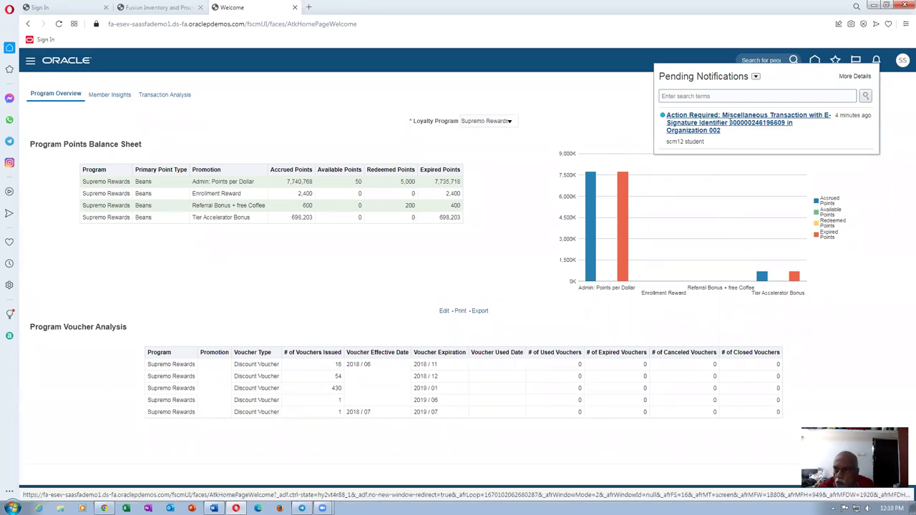
{"action": "left_click_drag", "start_coordinate": [781, 79], "coordinate": [800, 185]}
{"action": "left_click", "coordinate": [860, 174]}
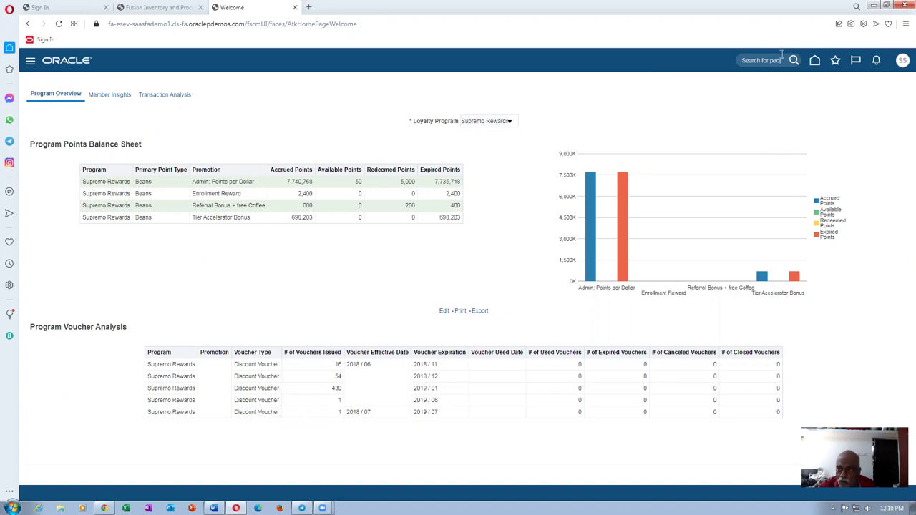
{"action": "left_click", "coordinate": [856, 61]}
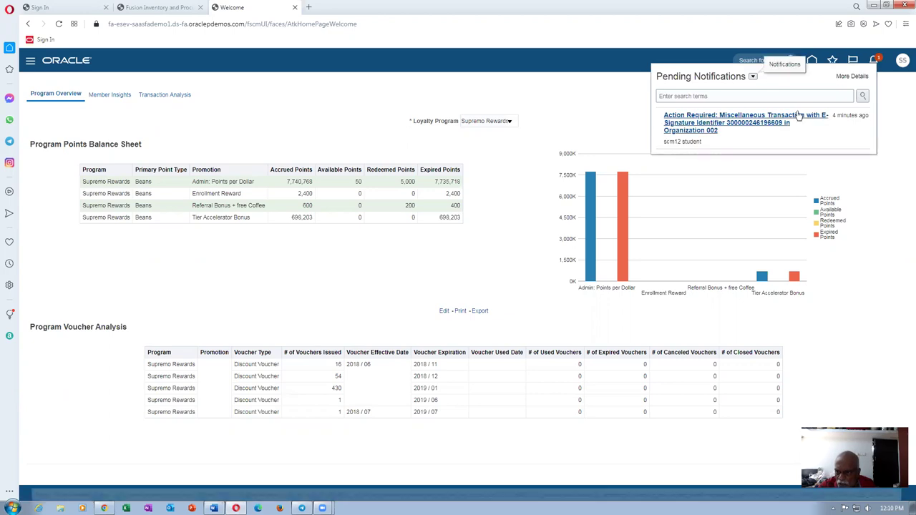
Review the e-signature record, save comment 'OK, Approved', keep Approval meaning, and approve.
{"action": "left_click", "coordinate": [797, 116]}
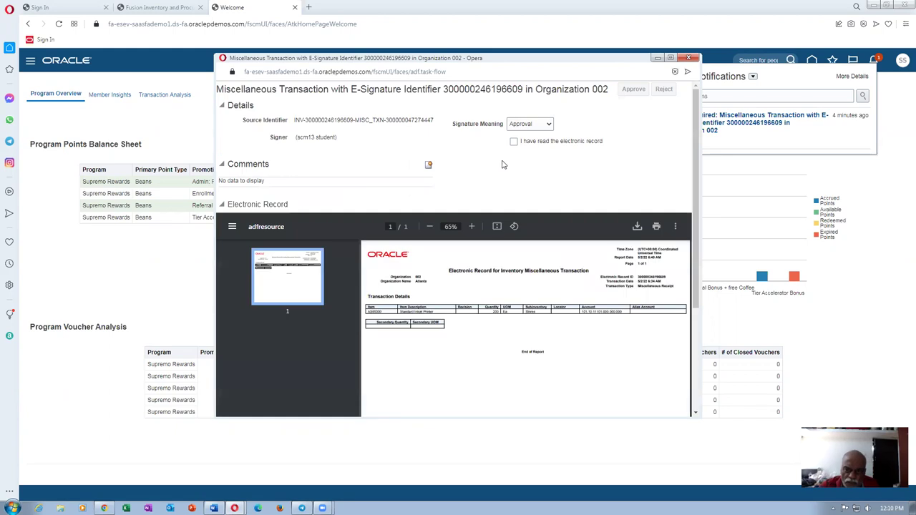
{"action": "left_click", "coordinate": [514, 142]}
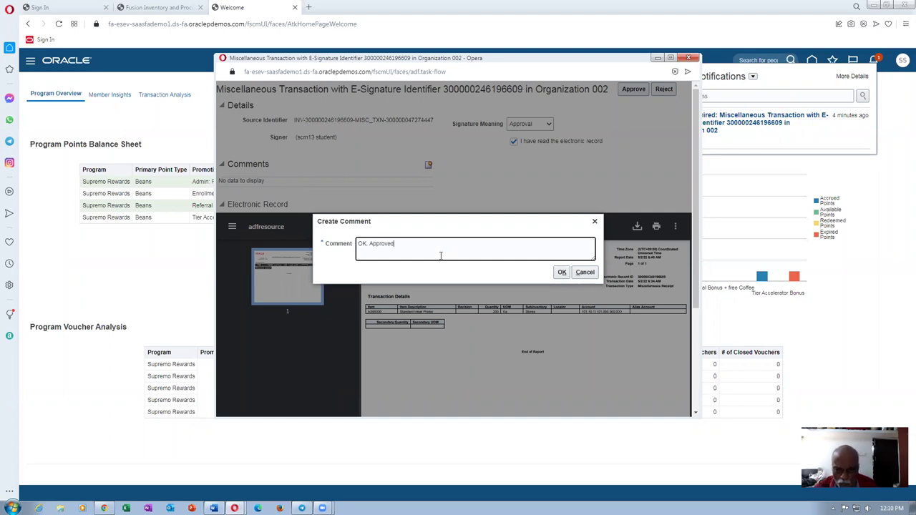
{"action": "left_click", "coordinate": [562, 273]}
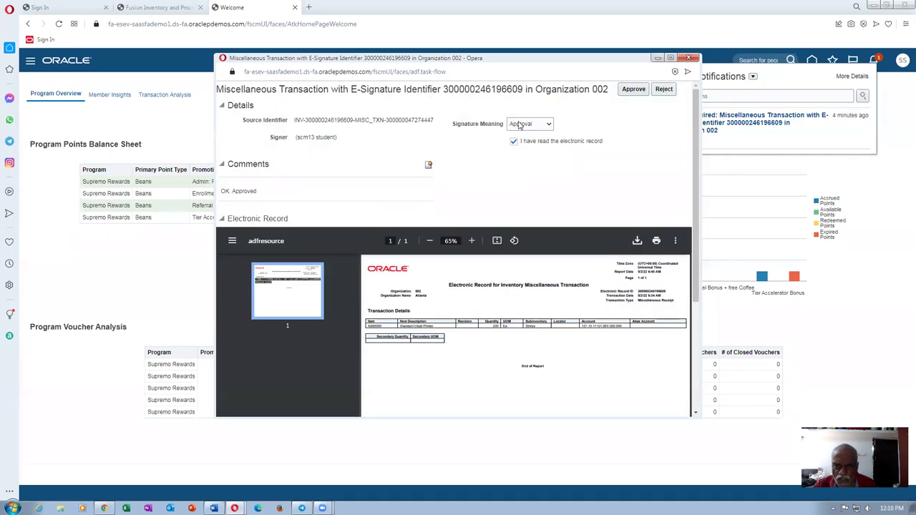
{"action": "left_click", "coordinate": [527, 125]}
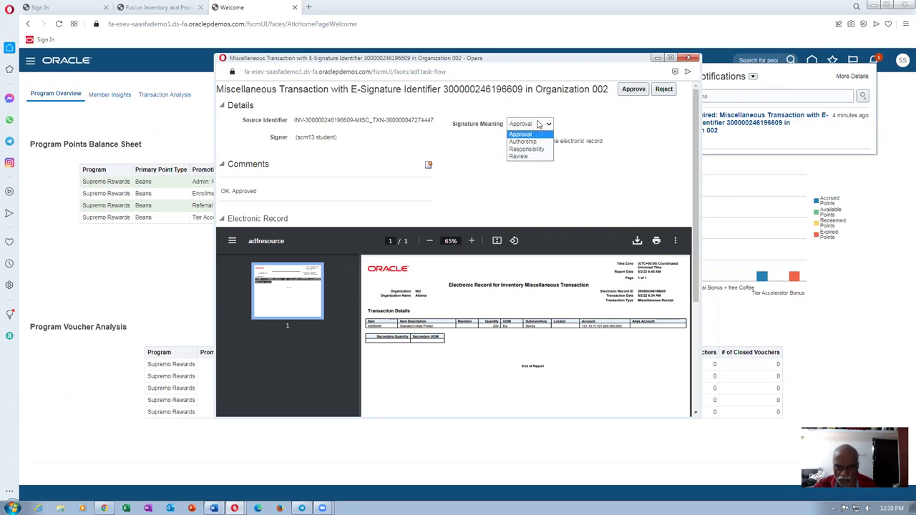
{"action": "left_click", "coordinate": [538, 125]}
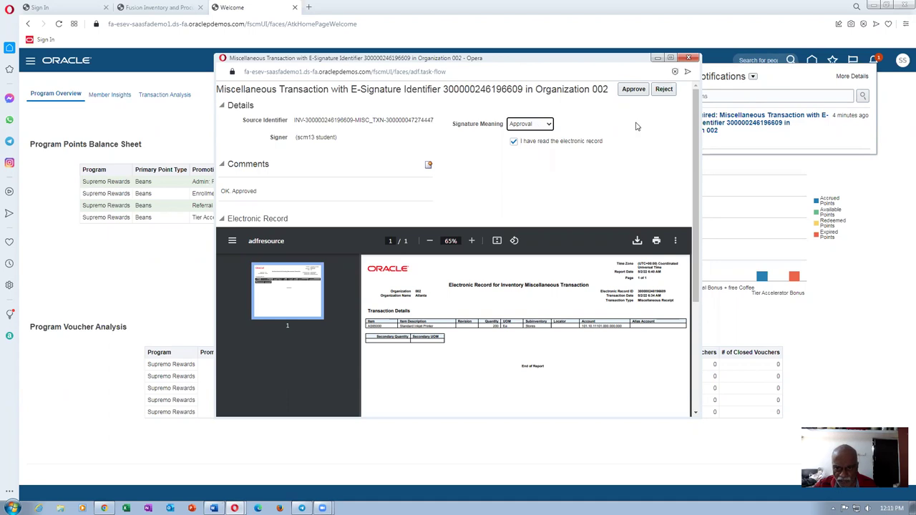
{"action": "left_click", "coordinate": [634, 89]}
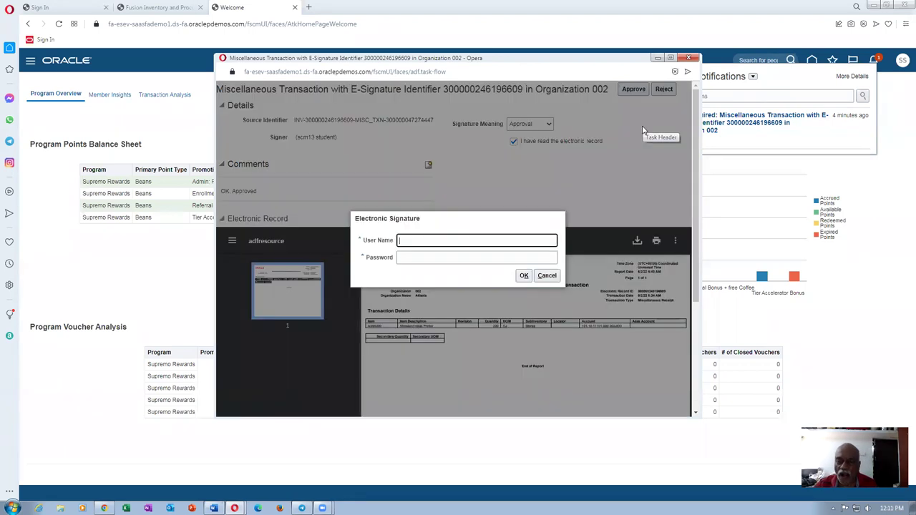
Sign the approval with the signer's user name and password.
{"action": "type", "text": "s"}
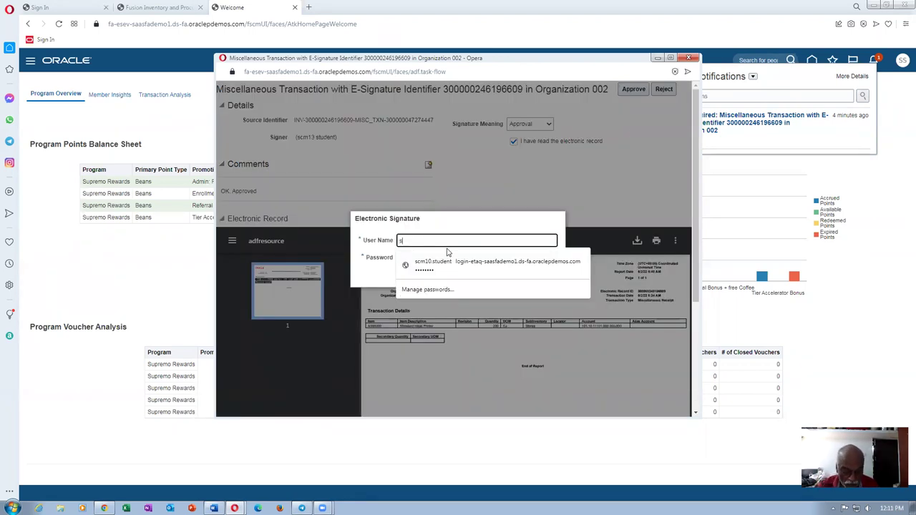
{"action": "type", "text": "tudent"}
{"action": "key", "text": "Tab"}
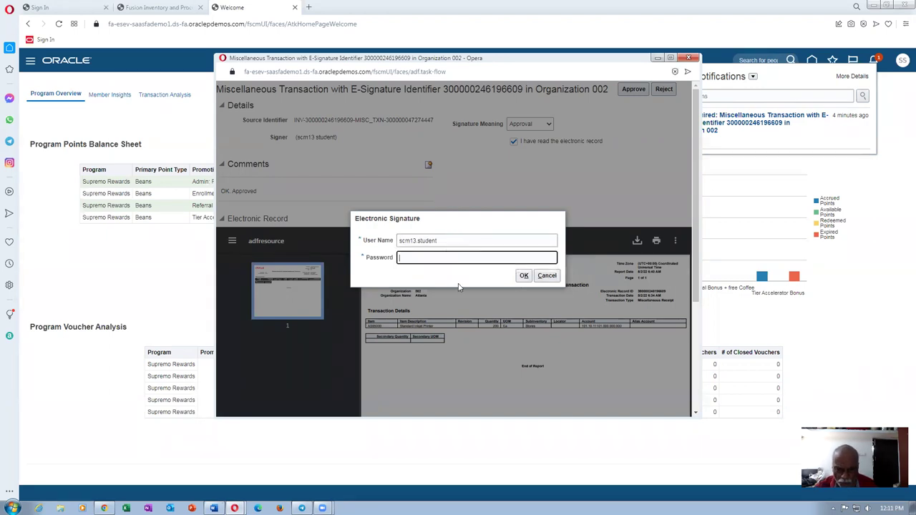
{"action": "key", "text": "ctrl+v"}
{"action": "left_click", "coordinate": [524, 276]}
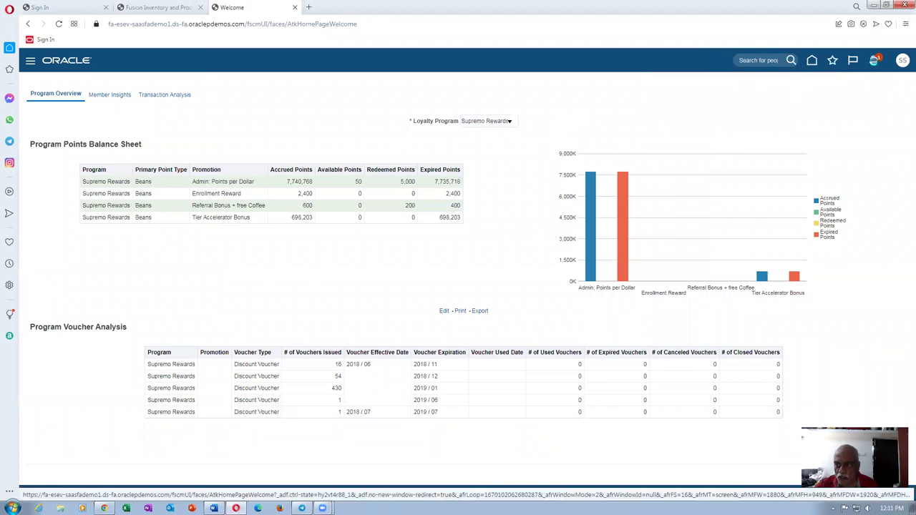
Open the full task worklist and set its status filter to Any.
{"action": "left_click", "coordinate": [875, 60]}
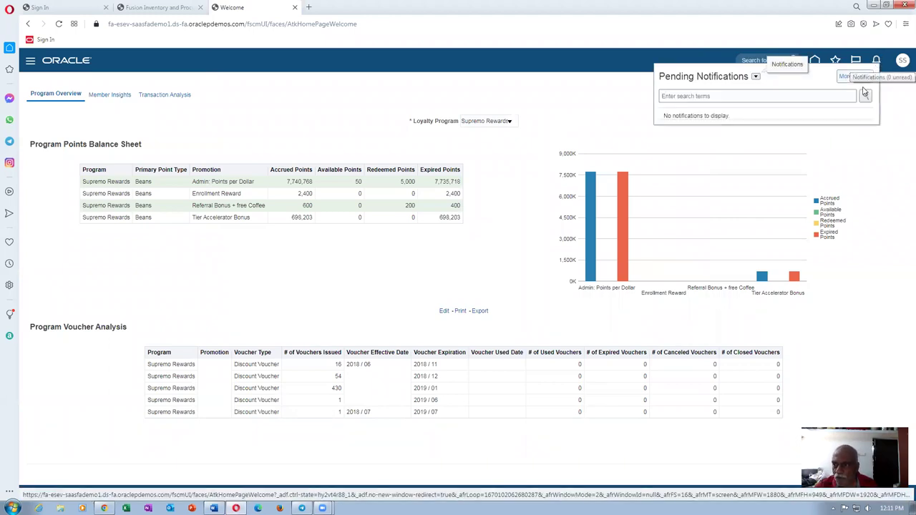
{"action": "left_click", "coordinate": [856, 76]}
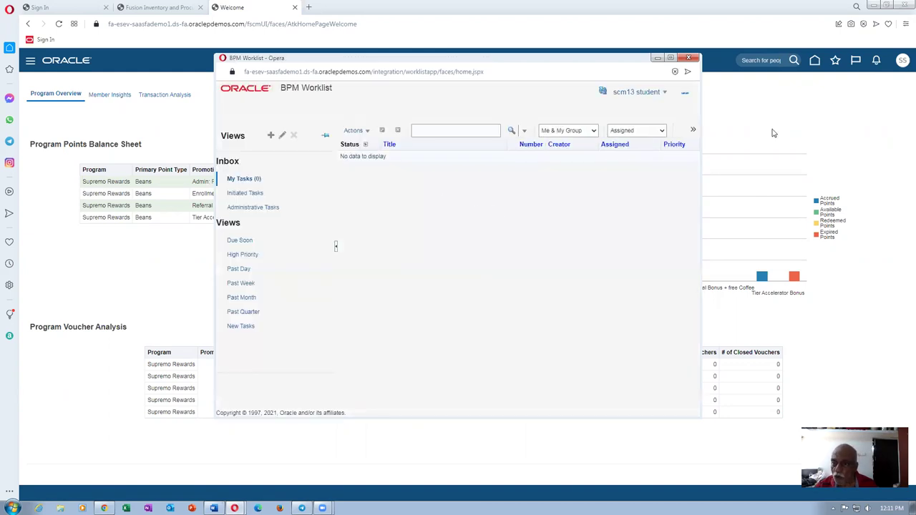
{"action": "left_click", "coordinate": [636, 130]}
{"action": "left_click", "coordinate": [624, 139]}
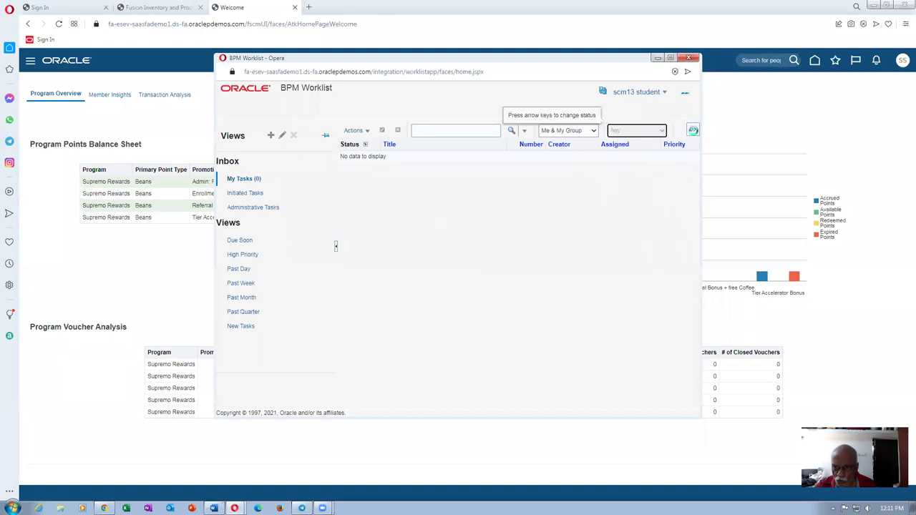
{"action": "left_click", "coordinate": [693, 130]}
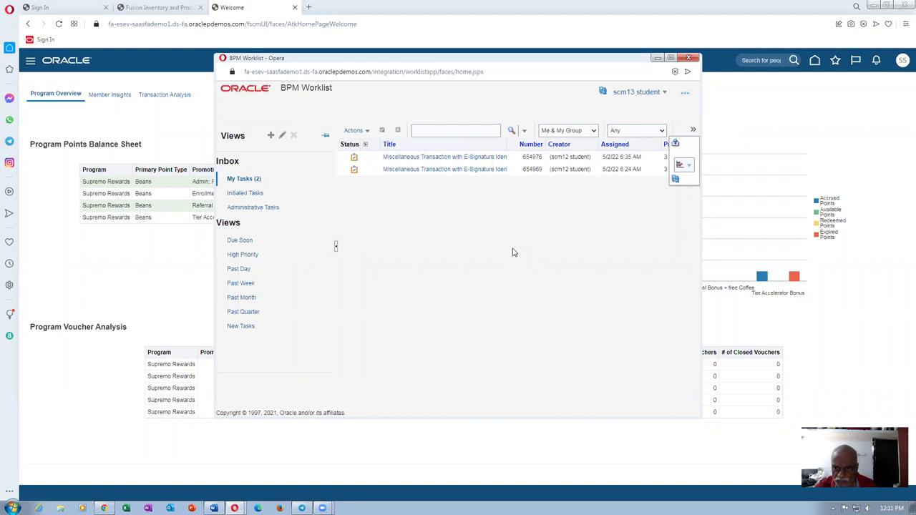
{"action": "left_click", "coordinate": [436, 239]}
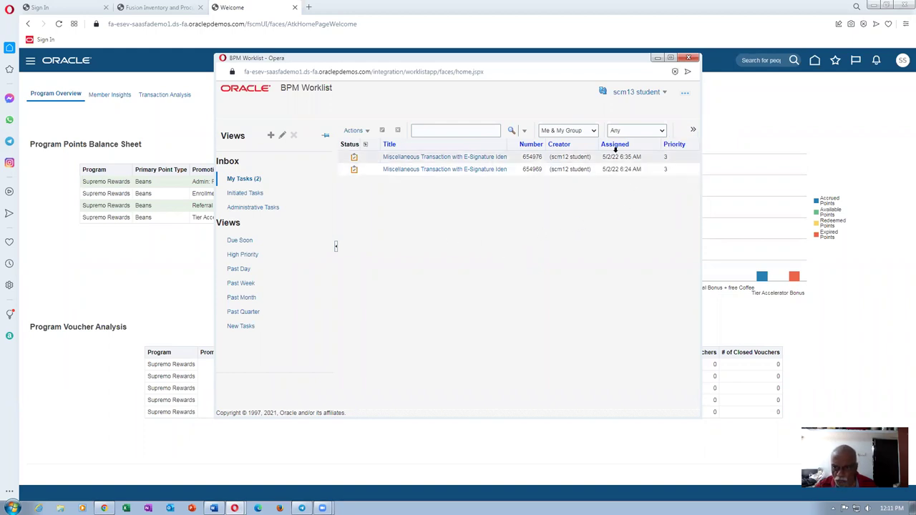
Review the approved miscellaneous transaction task, then return to Inventory Management.
{"action": "left_click", "coordinate": [452, 159]}
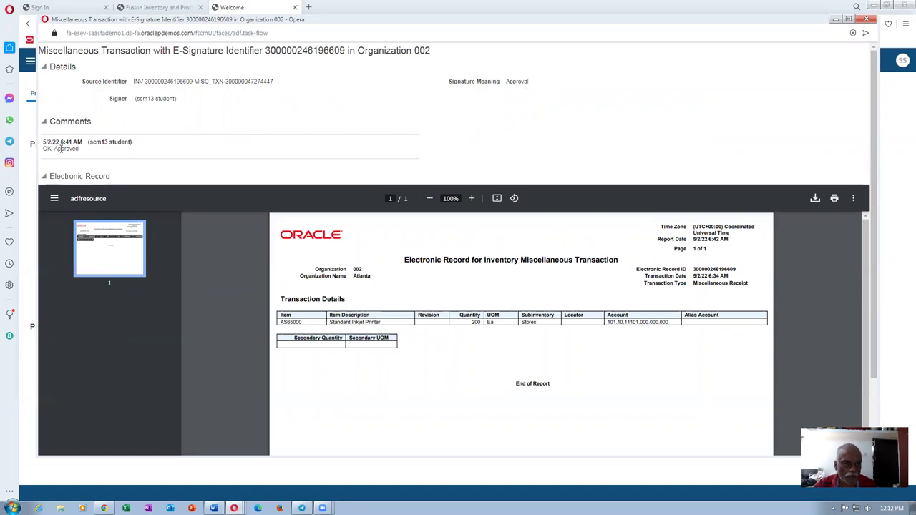
{"action": "left_click", "coordinate": [866, 20]}
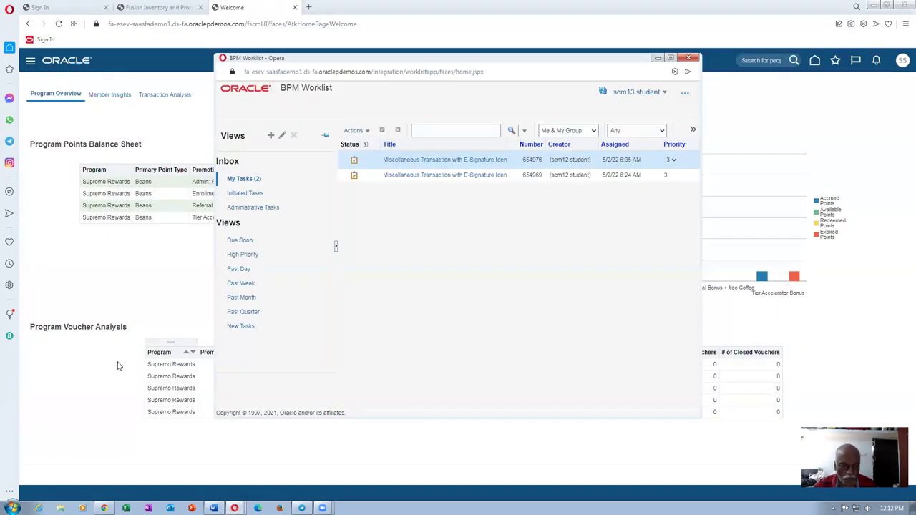
{"action": "key", "text": "alt+Tab"}
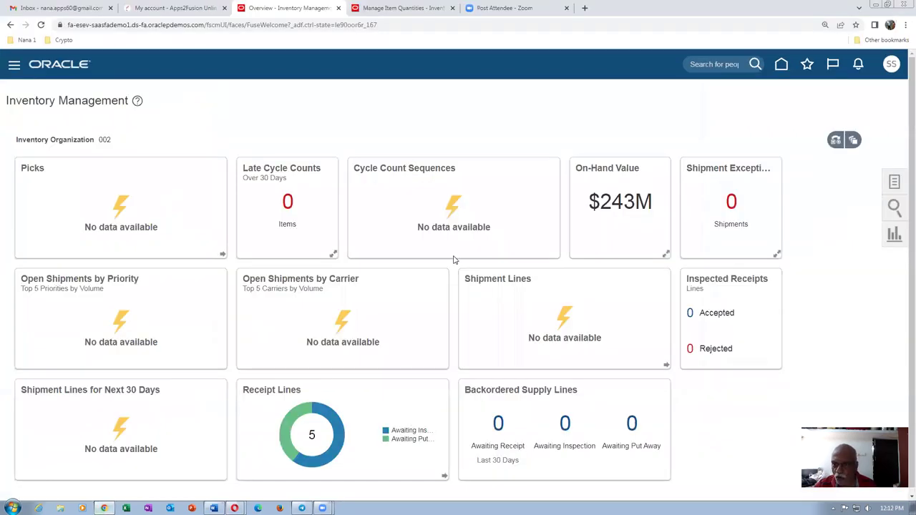
Start a new miscellaneous transaction and discard it without saving.
{"action": "left_click", "coordinate": [896, 184]}
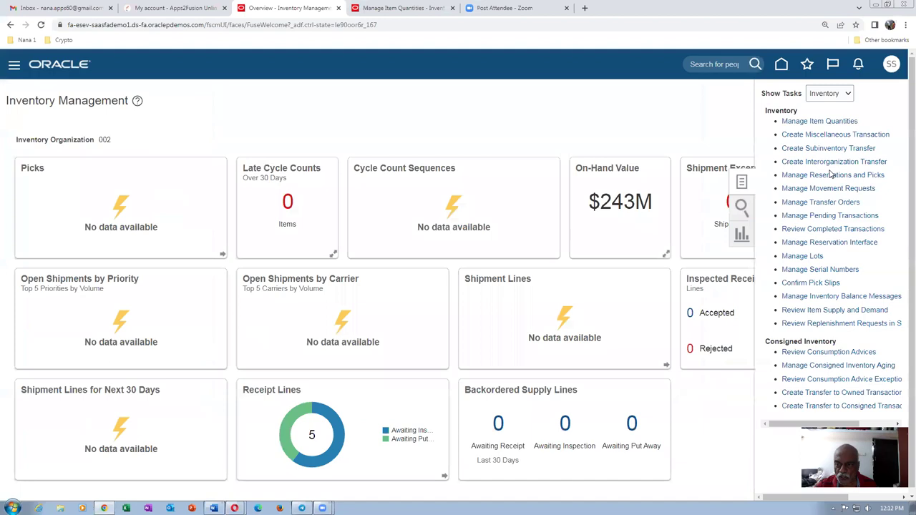
{"action": "left_click", "coordinate": [797, 136]}
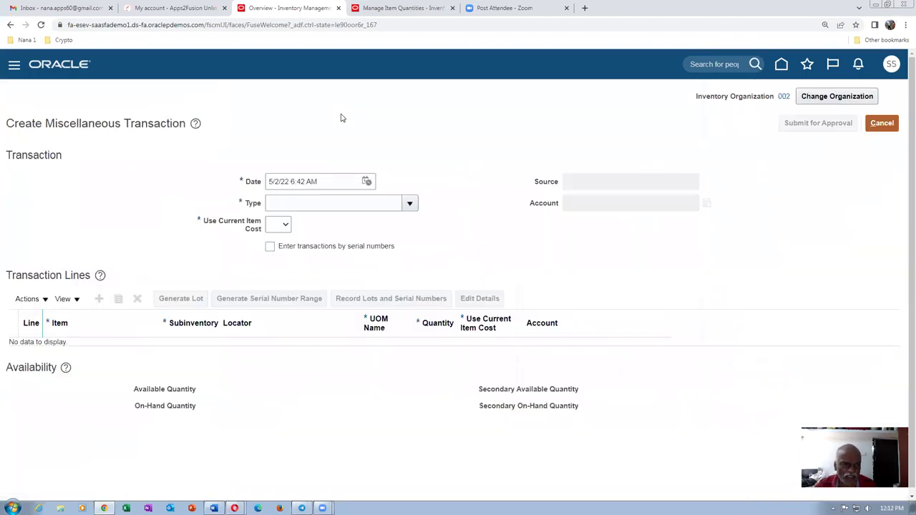
{"action": "left_click", "coordinate": [881, 123]}
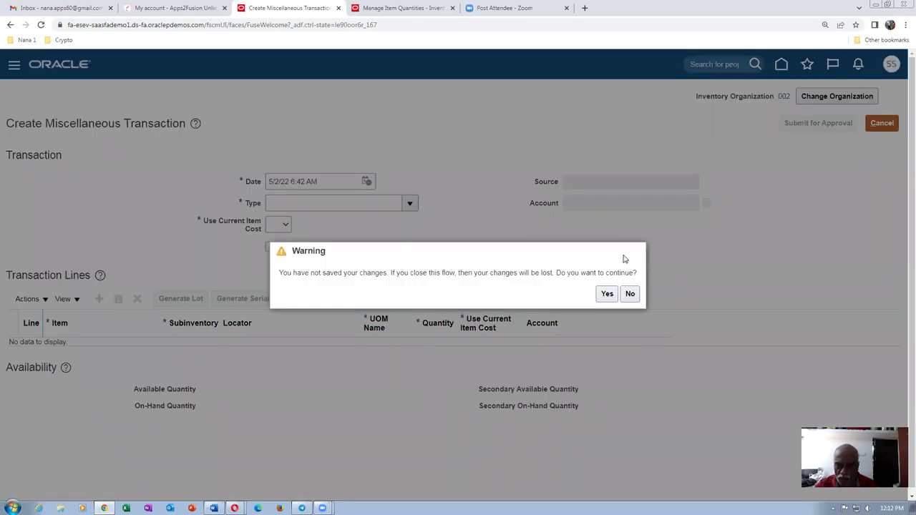
{"action": "left_click", "coordinate": [607, 294]}
Recheck AS65000 item quantities (120 on hand), then open the full notification worklist.
{"action": "left_click", "coordinate": [394, 8]}
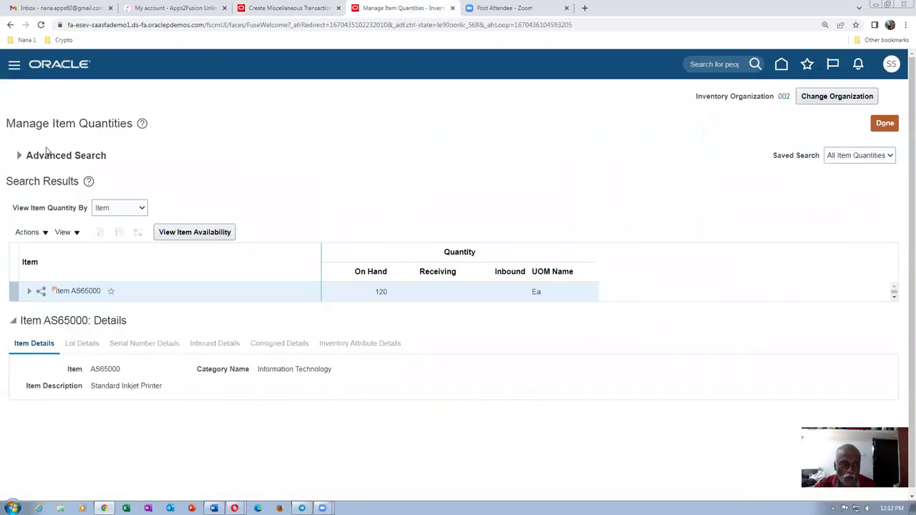
{"action": "left_click", "coordinate": [18, 156]}
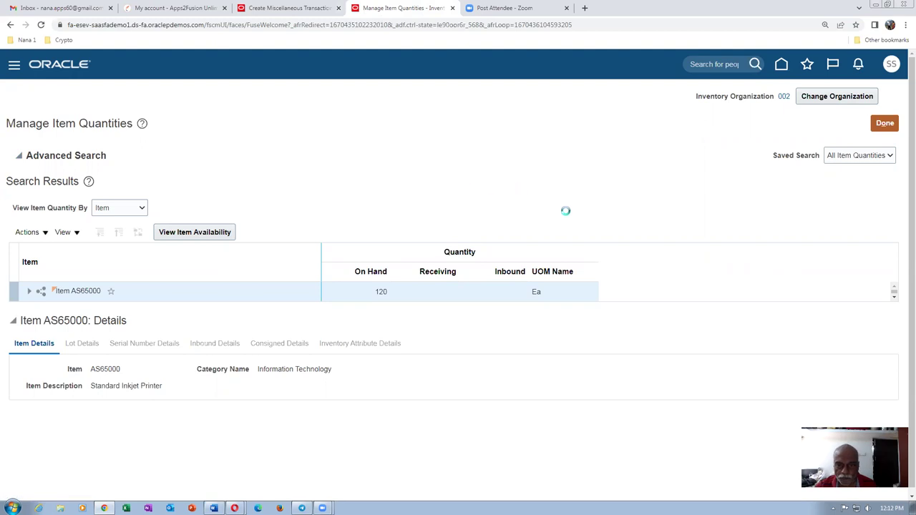
{"action": "left_click", "coordinate": [715, 279]}
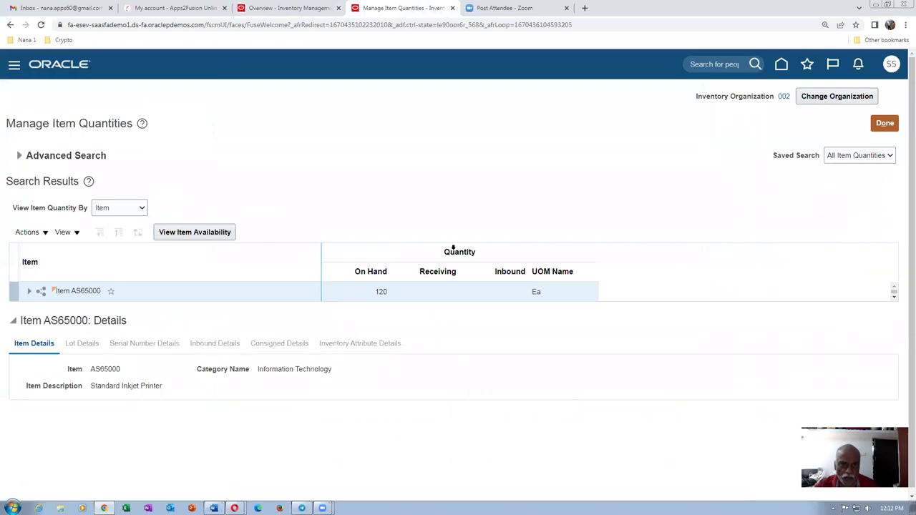
{"action": "left_click", "coordinate": [313, 8]}
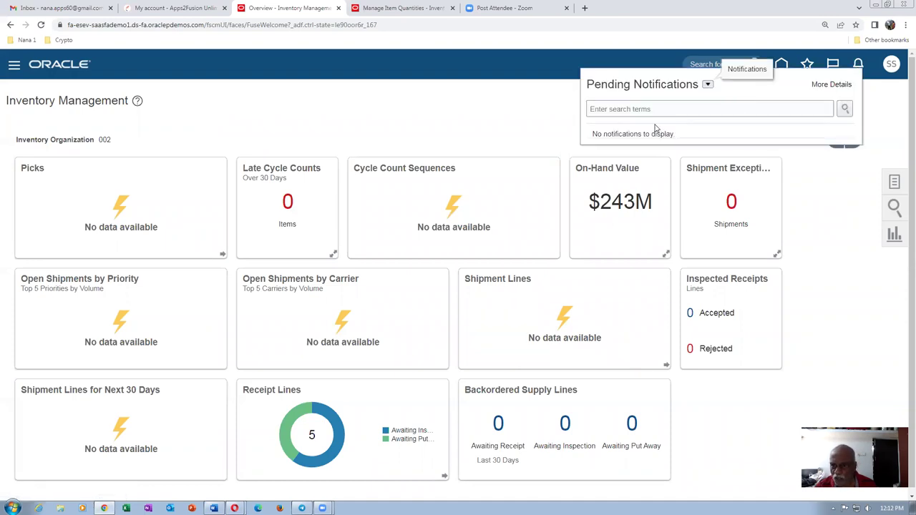
{"action": "left_click", "coordinate": [829, 86]}
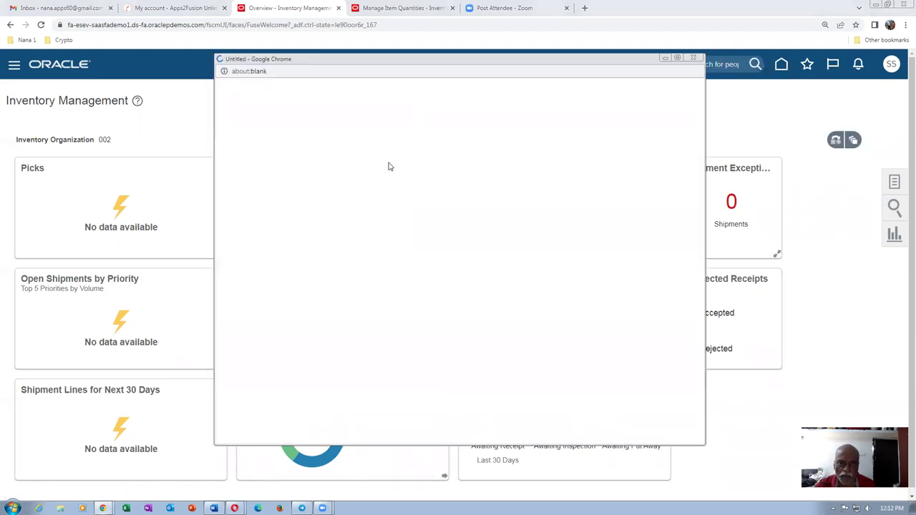
Maximize the BPM Worklist, set status to Any and refresh; no tasks appear.
{"action": "left_click", "coordinate": [678, 59]}
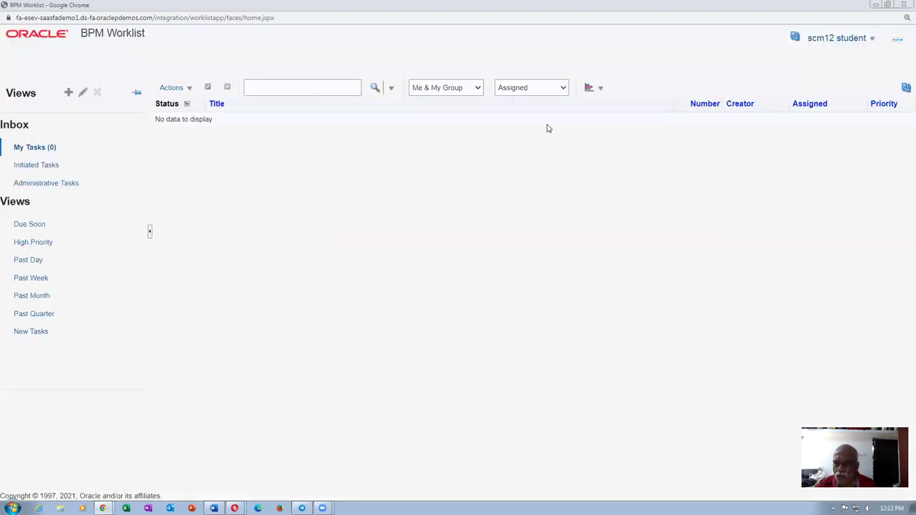
{"action": "left_click", "coordinate": [522, 95]}
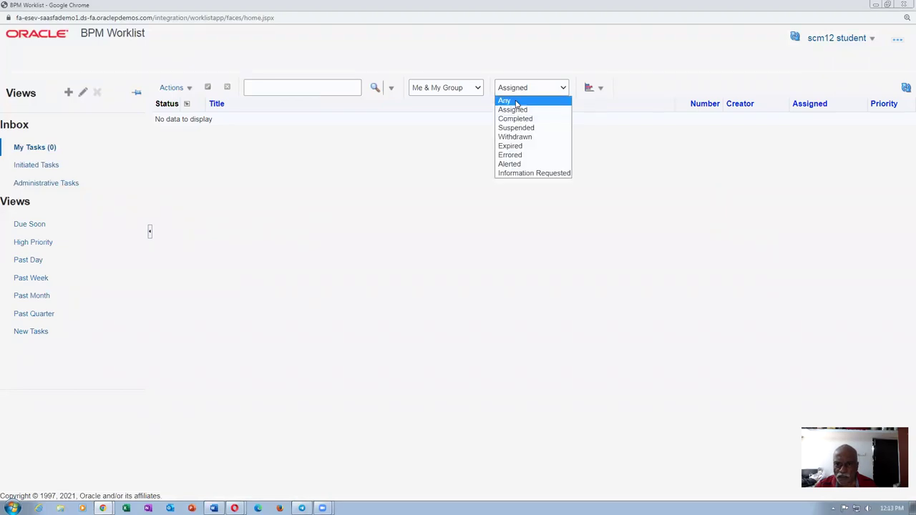
{"action": "left_click", "coordinate": [517, 101]}
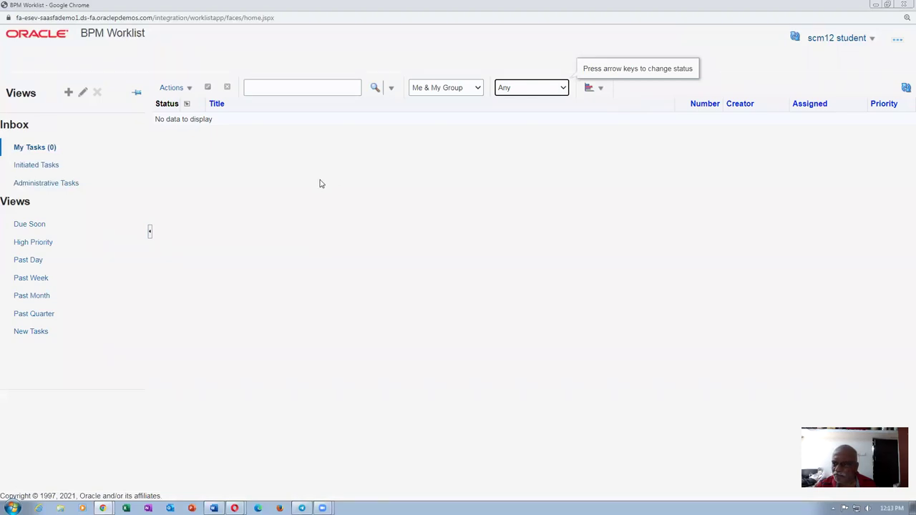
{"action": "left_click", "coordinate": [906, 88]}
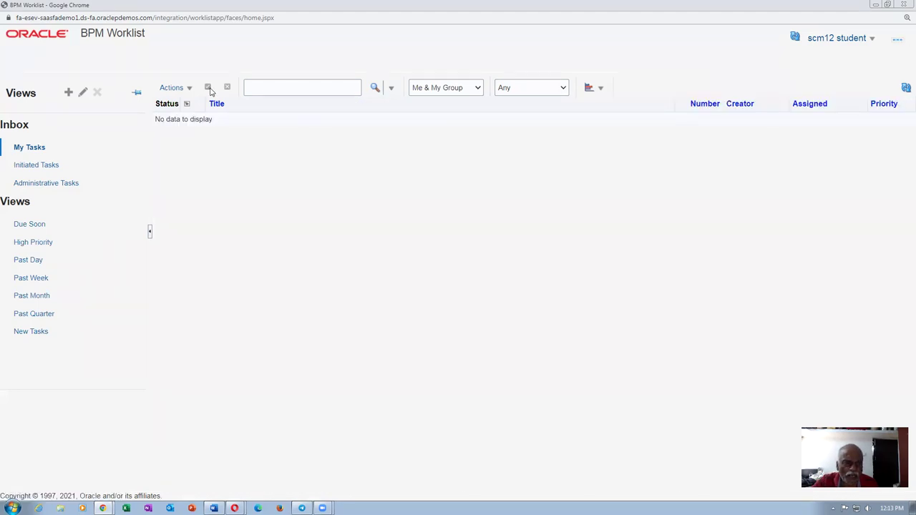
{"action": "left_click", "coordinate": [173, 87]}
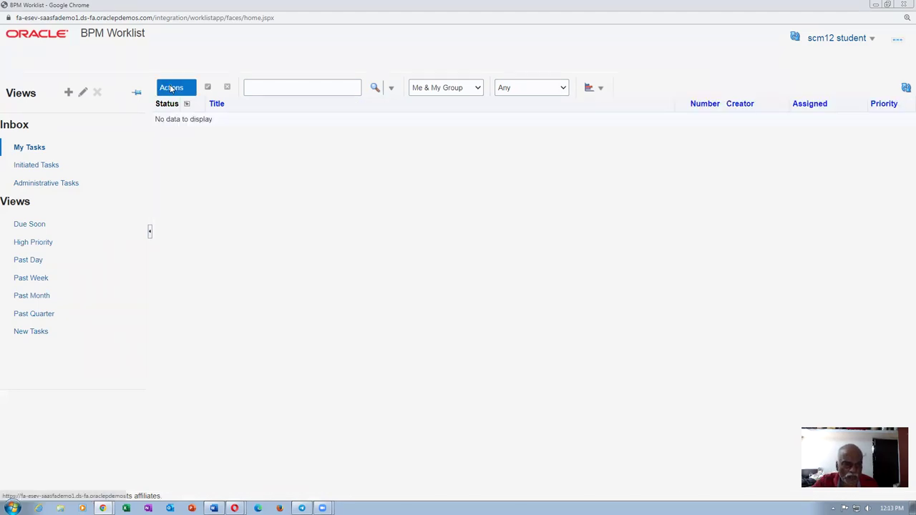
{"action": "left_click", "coordinate": [285, 91]}
{"action": "left_click", "coordinate": [376, 87]}
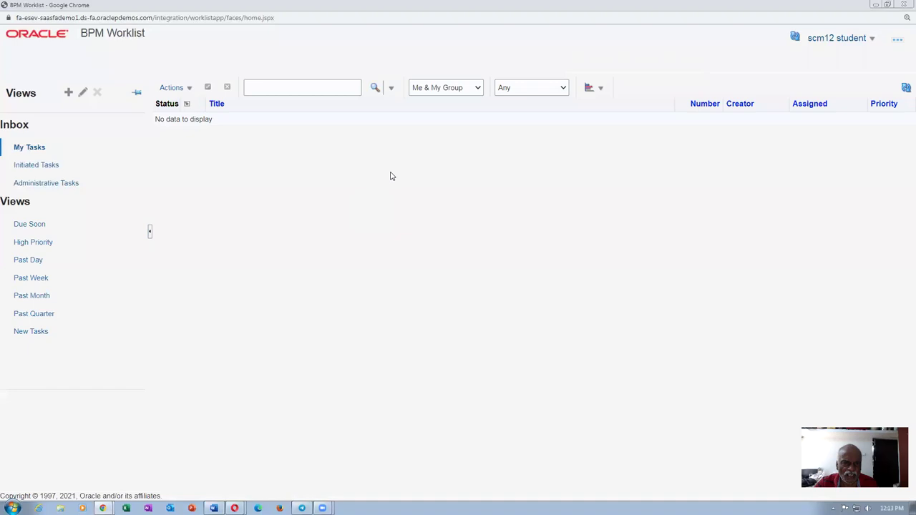
{"action": "left_click", "coordinate": [392, 87]}
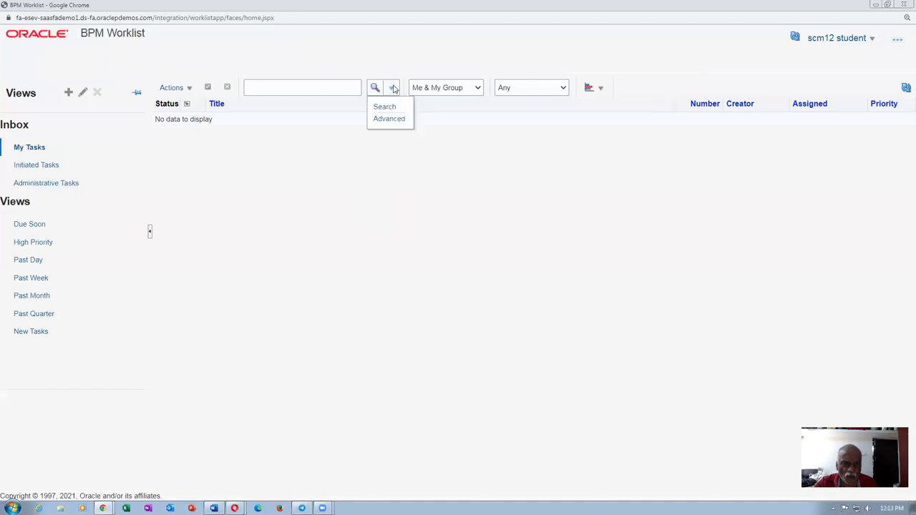
{"action": "left_click", "coordinate": [384, 120]}
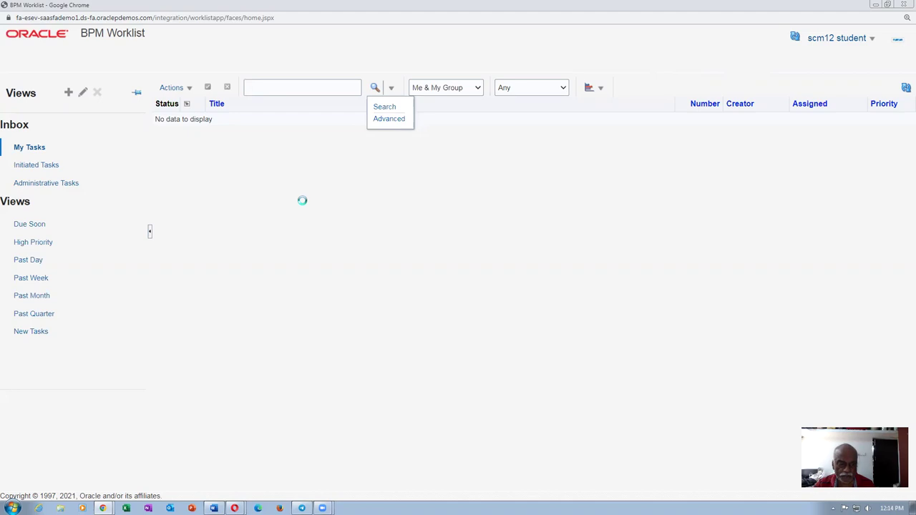
{"action": "mouse_move", "coordinate": [103, 507]}
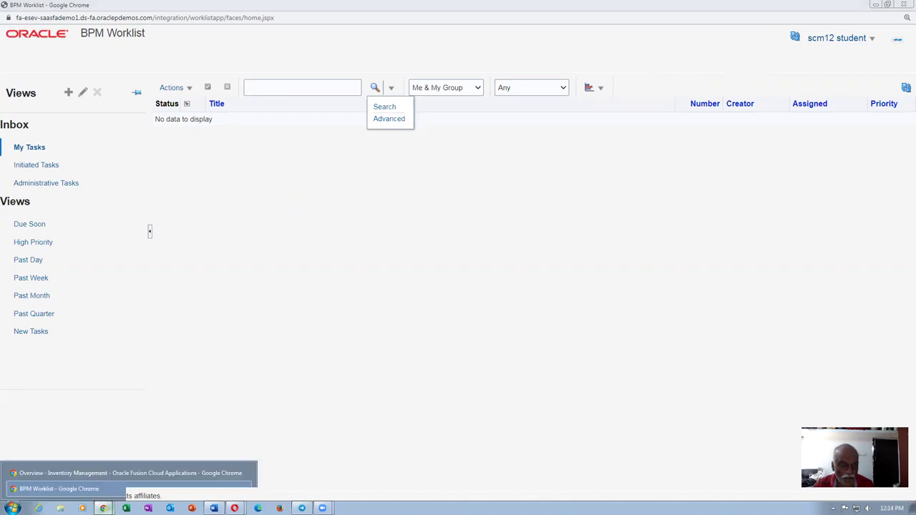
Choose Miscellaneous Receipt type and set Account to 101.10.11101.000.000.000 via the lookup.
{"action": "left_click", "coordinate": [107, 473]}
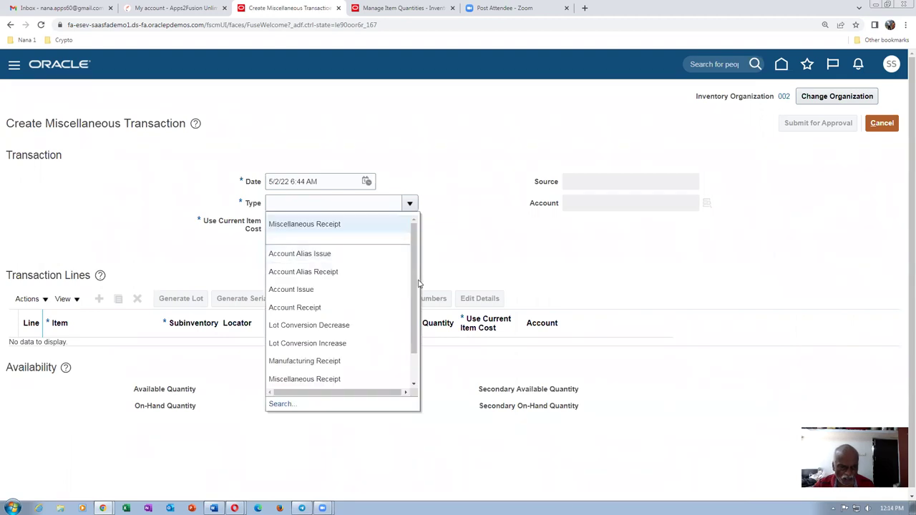
{"action": "scroll", "coordinate": [413, 287], "scroll_direction": "down", "scroll_amount": 2}
{"action": "left_click", "coordinate": [364, 353]}
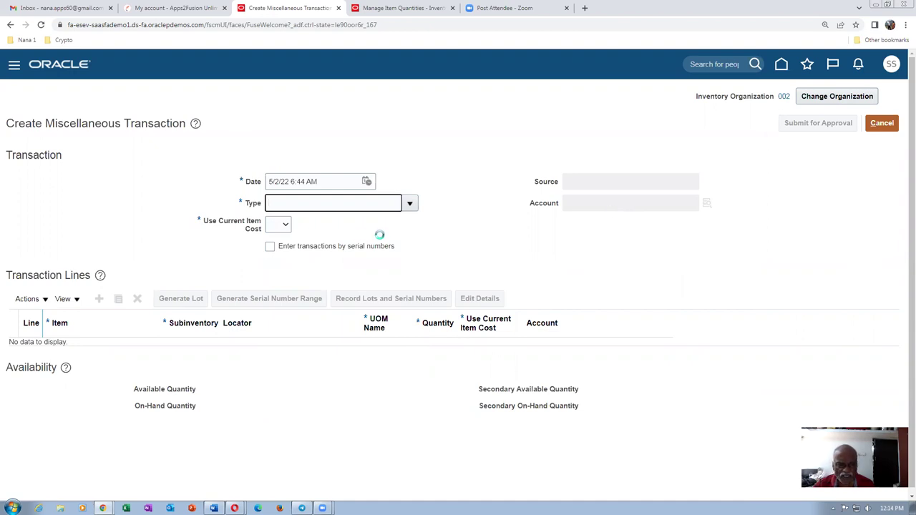
{"action": "left_click", "coordinate": [597, 204]}
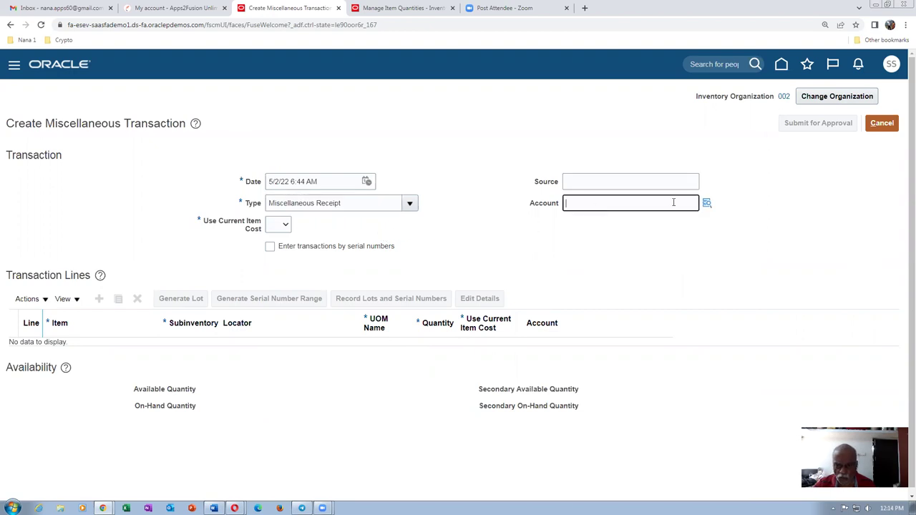
{"action": "left_click", "coordinate": [707, 204]}
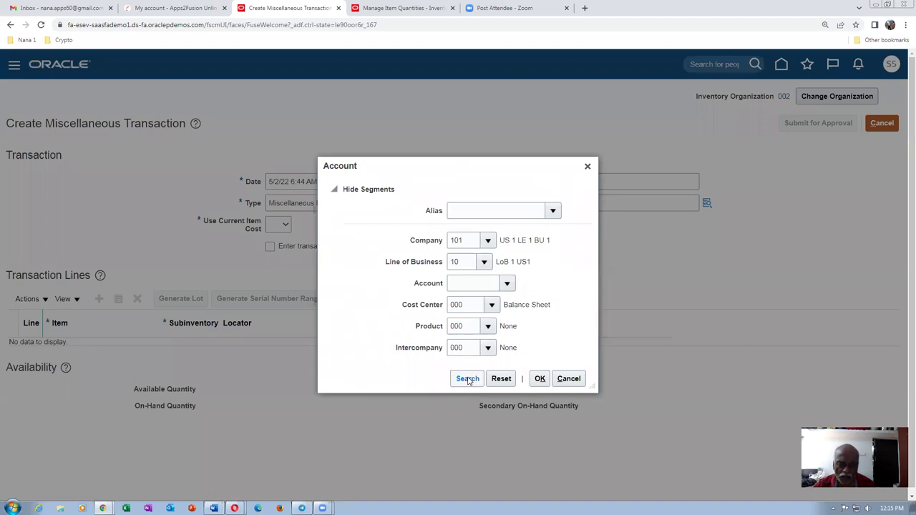
{"action": "left_click", "coordinate": [467, 379]}
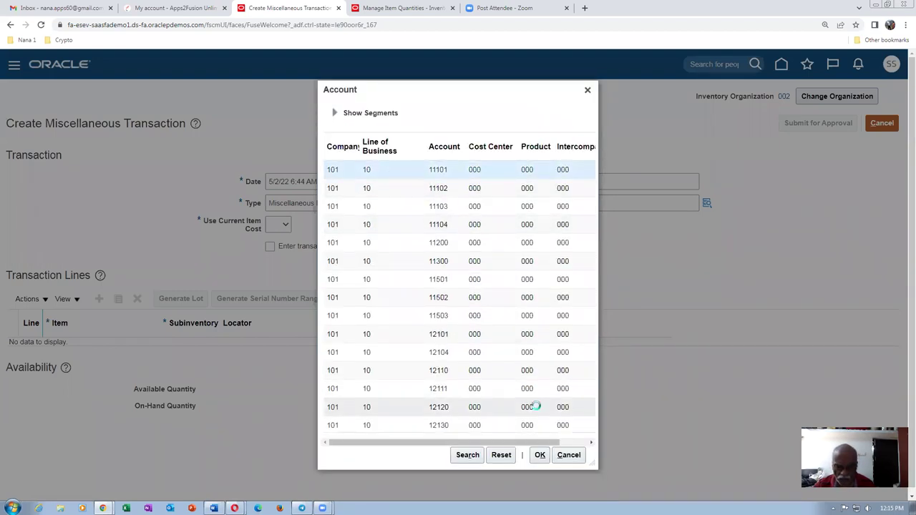
{"action": "left_click", "coordinate": [540, 455]}
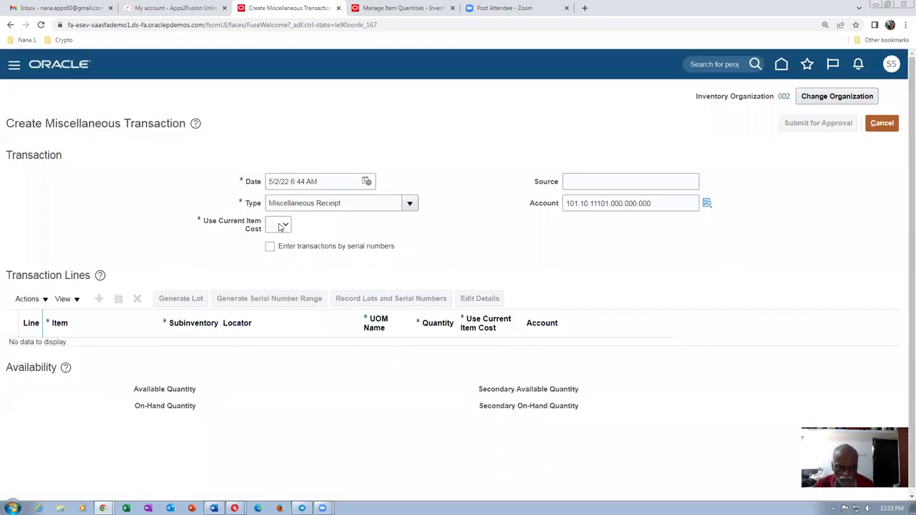
Set Use Current Item Cost to Yes and add line 1 for item AS65000.
{"action": "left_click", "coordinate": [280, 227]}
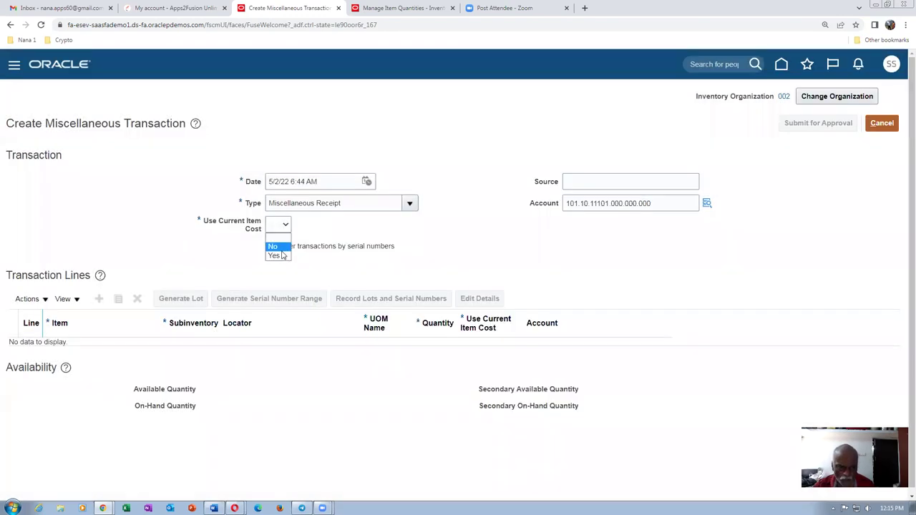
{"action": "left_click", "coordinate": [275, 254]}
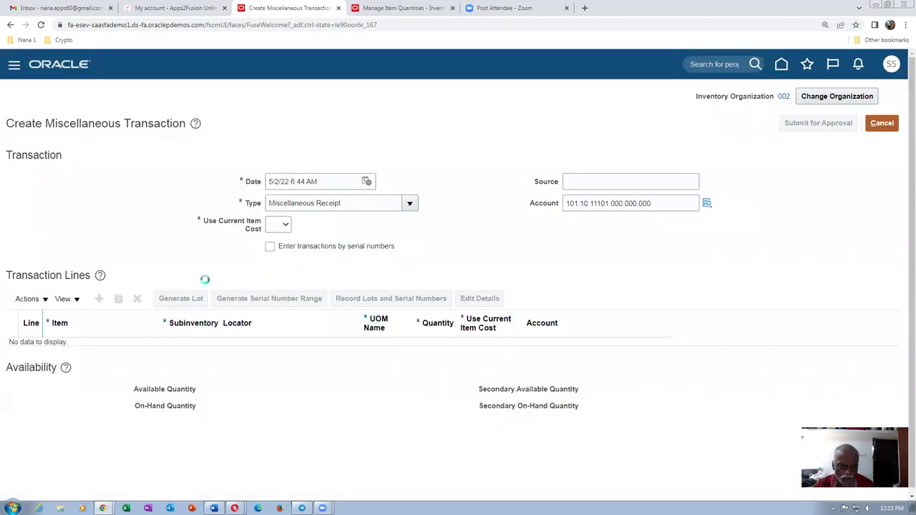
{"action": "left_click", "coordinate": [99, 298]}
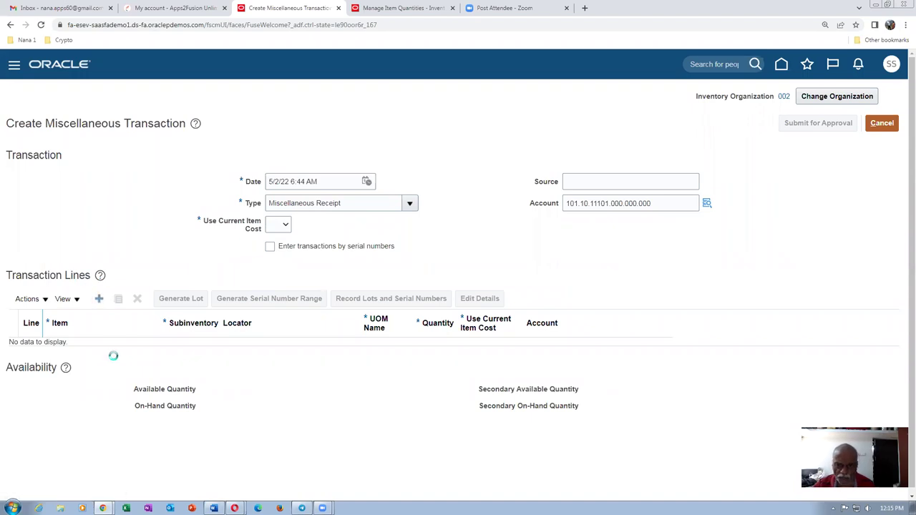
{"action": "left_click", "coordinate": [84, 354]}
{"action": "type", "text": "AS65000"}
{"action": "key", "text": "Tab"}
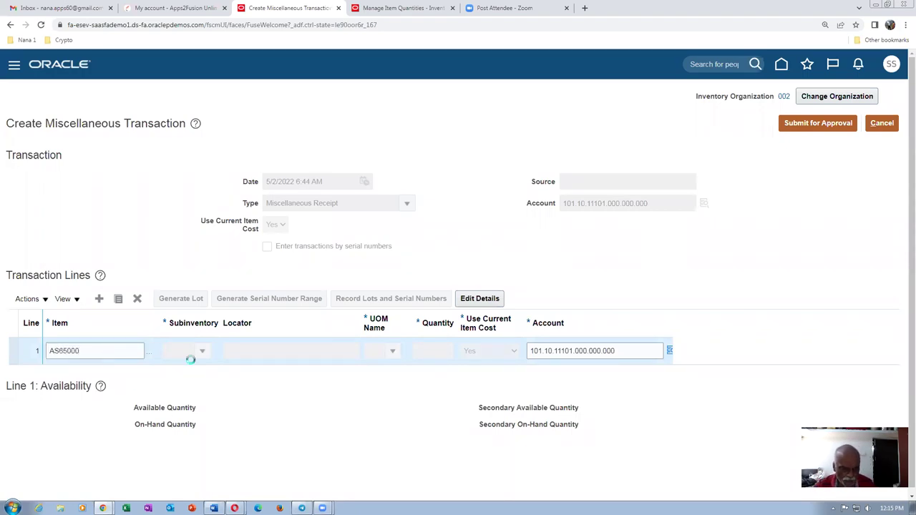
Set the line's subinventory to Stores and quantity to 250, correcting a mistyped 2,550.
{"action": "left_click", "coordinate": [181, 355]}
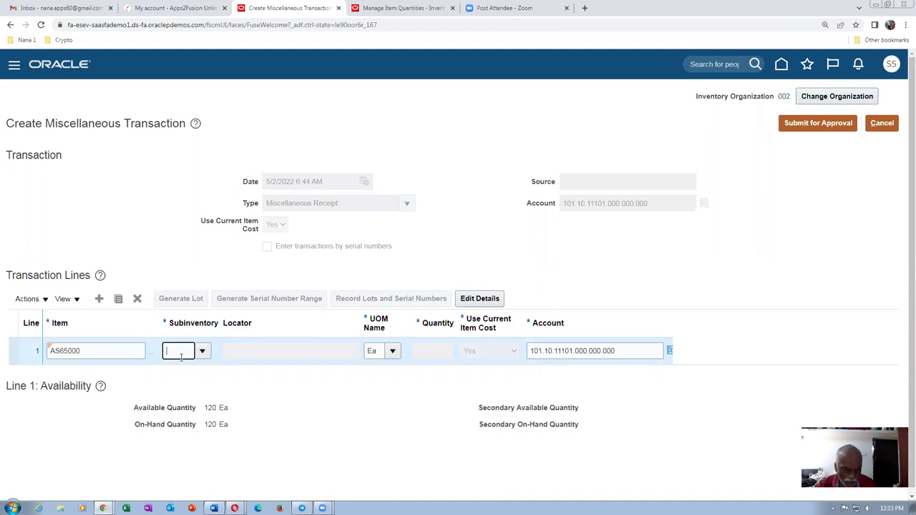
{"action": "type", "text": "st"}
{"action": "key", "text": "Tab"}
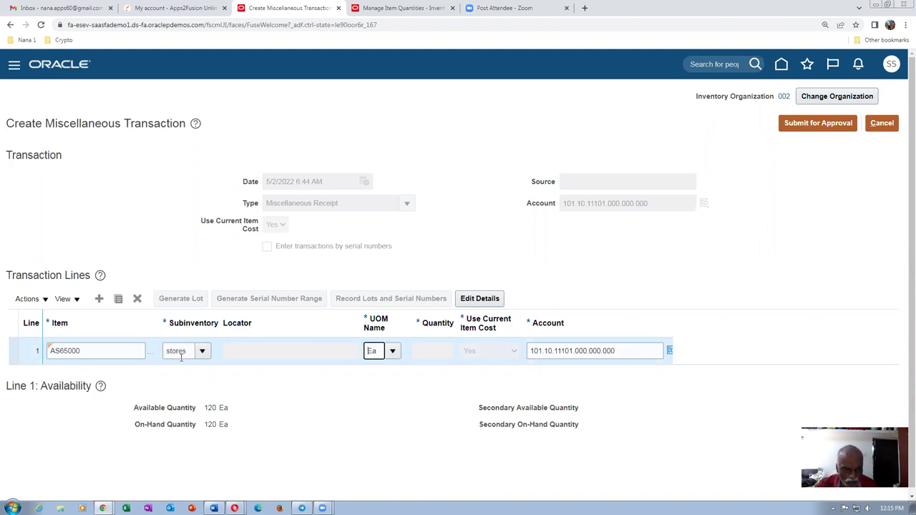
{"action": "left_click", "coordinate": [424, 353]}
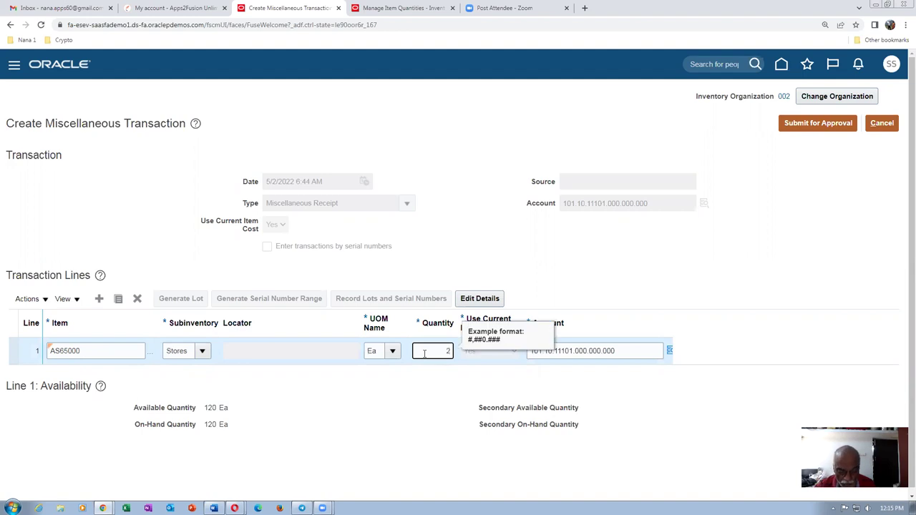
{"action": "type", "text": "2,550"}
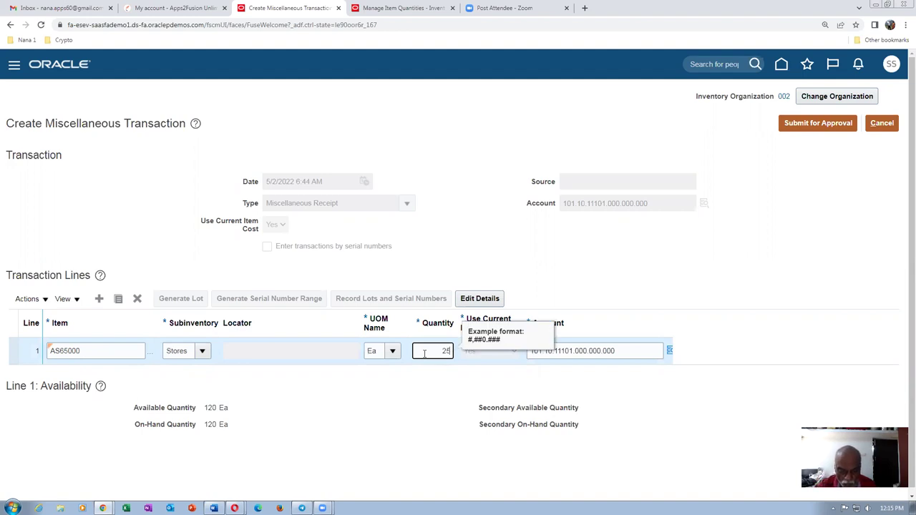
{"action": "key", "text": "Tab"}
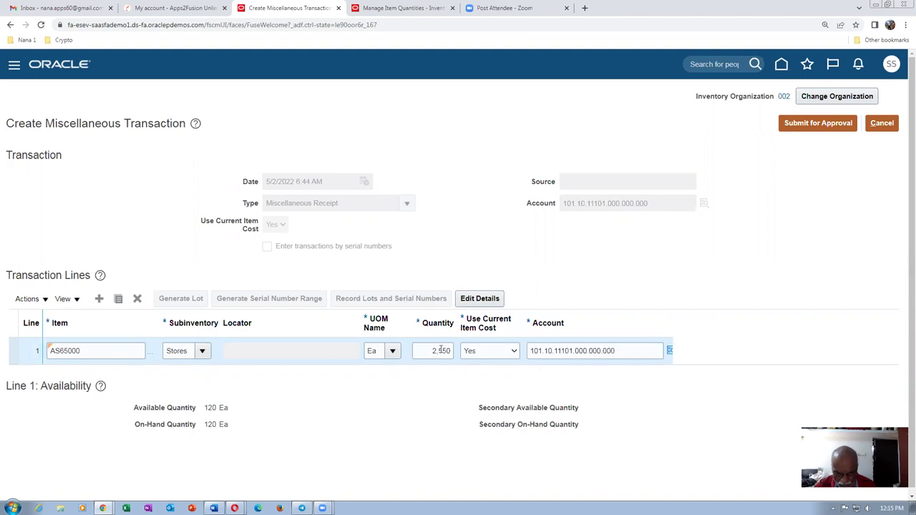
{"action": "double_click", "coordinate": [425, 351]}
{"action": "type", "text": "250"}
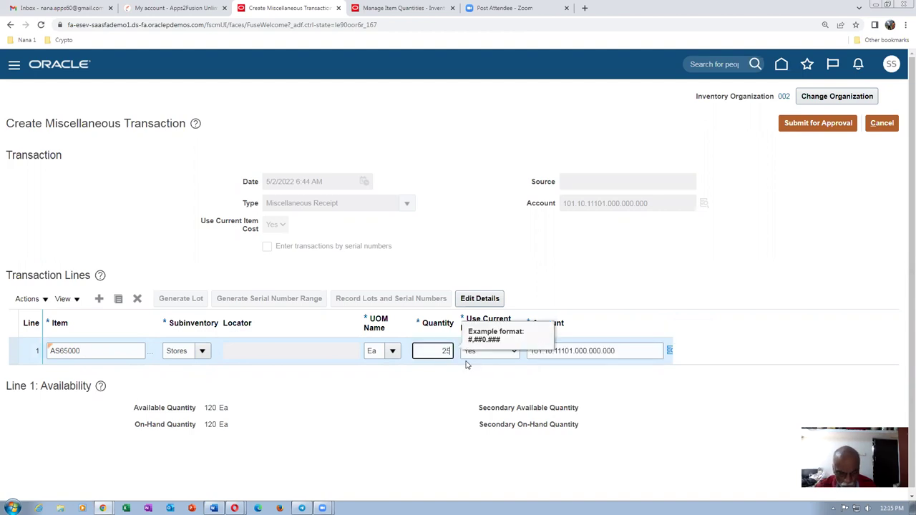
{"action": "key", "text": "Tab"}
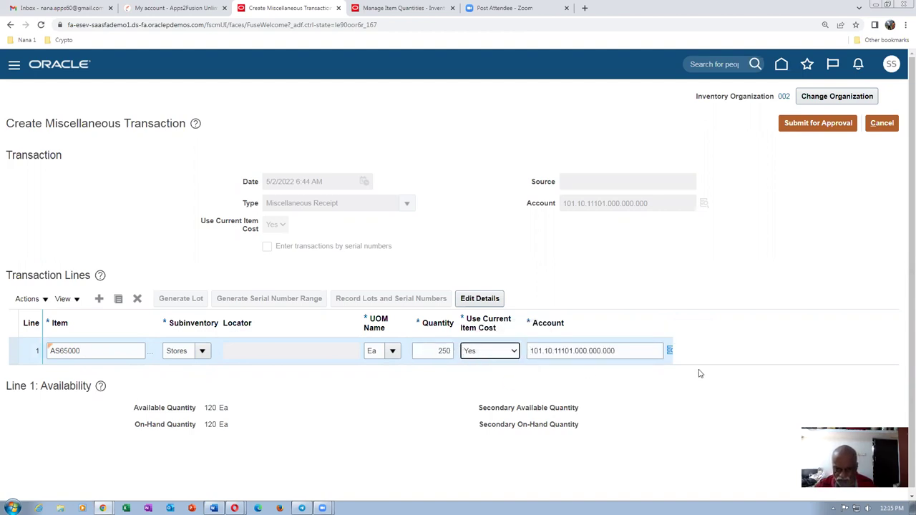
{"action": "left_click", "coordinate": [674, 408]}
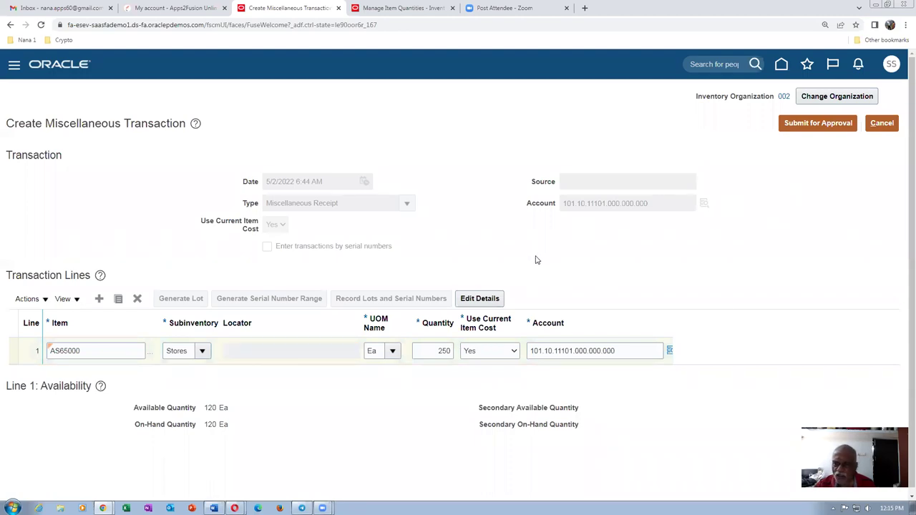
Submit the 250 Ea receipt for approval, close the BPM Worklist, and review its Awaiting approval record.
{"action": "left_click", "coordinate": [818, 125]}
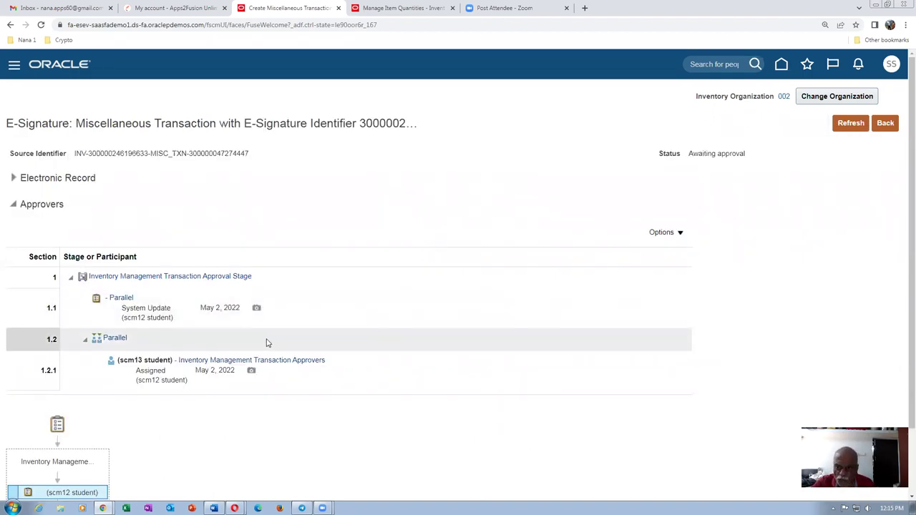
{"action": "scroll", "coordinate": [265, 344], "scroll_direction": "down", "scroll_amount": 1}
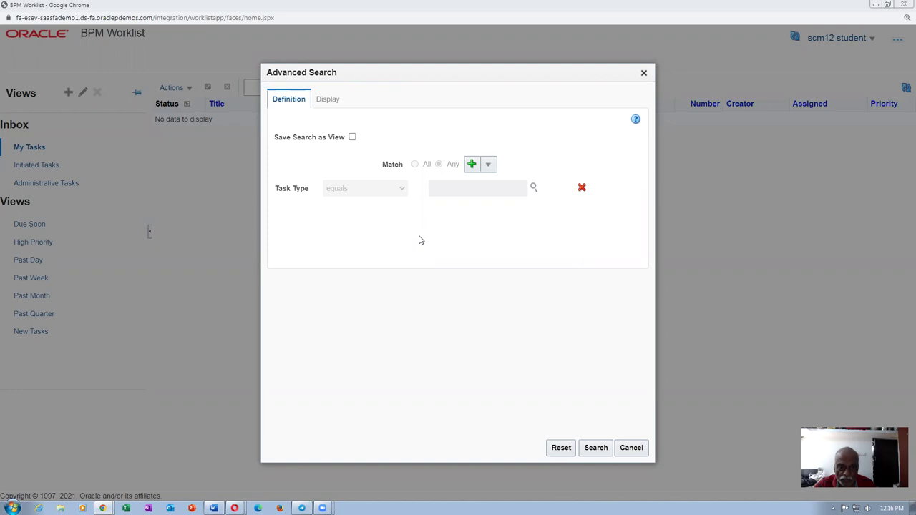
{"action": "left_click", "coordinate": [645, 74]}
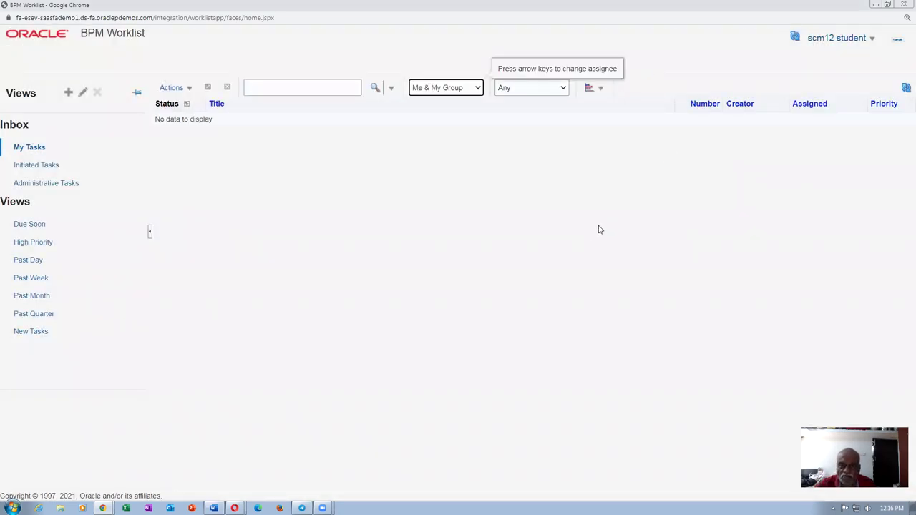
{"action": "left_click", "coordinate": [173, 191]}
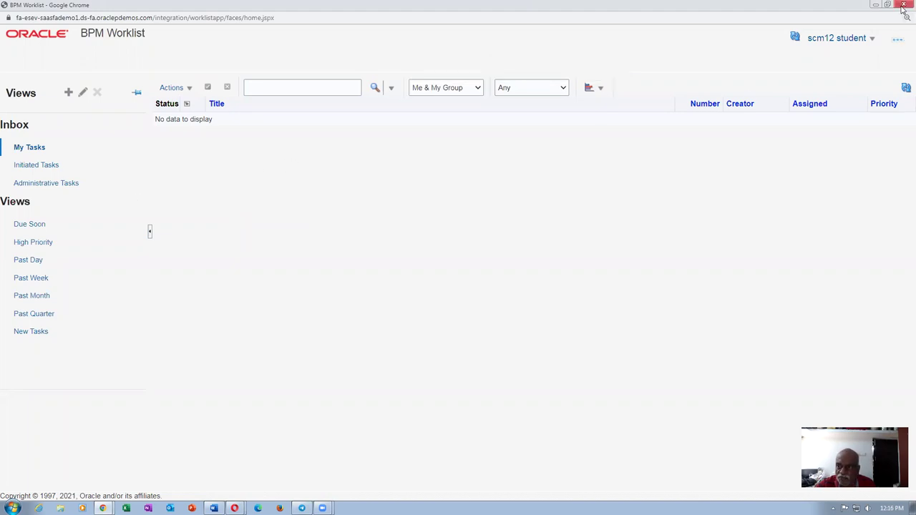
{"action": "left_click", "coordinate": [904, 5]}
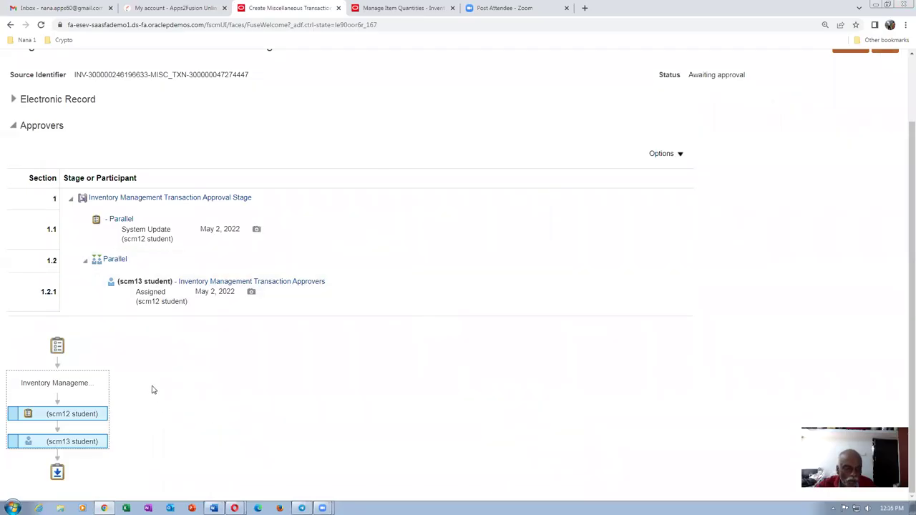
{"action": "scroll", "coordinate": [192, 406], "scroll_direction": "up", "scroll_amount": 2}
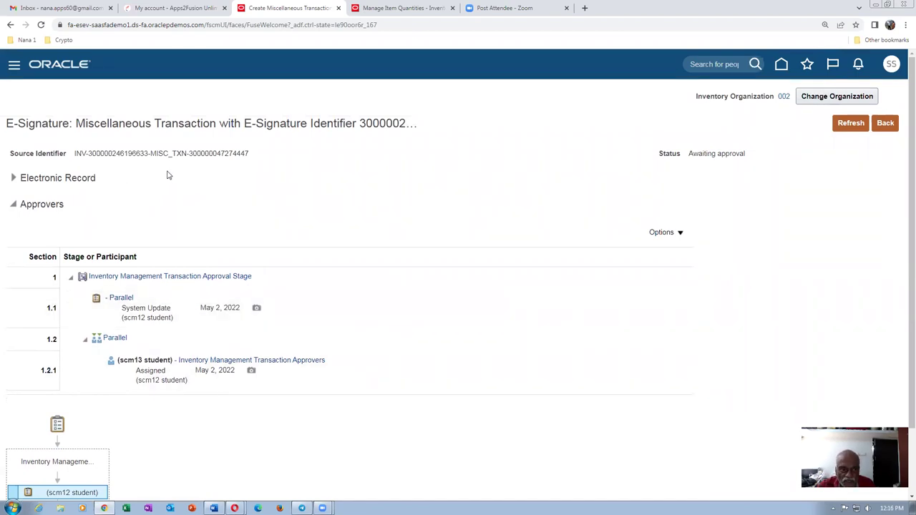
{"action": "left_click_drag", "start_coordinate": [88, 154], "coordinate": [207, 156]}
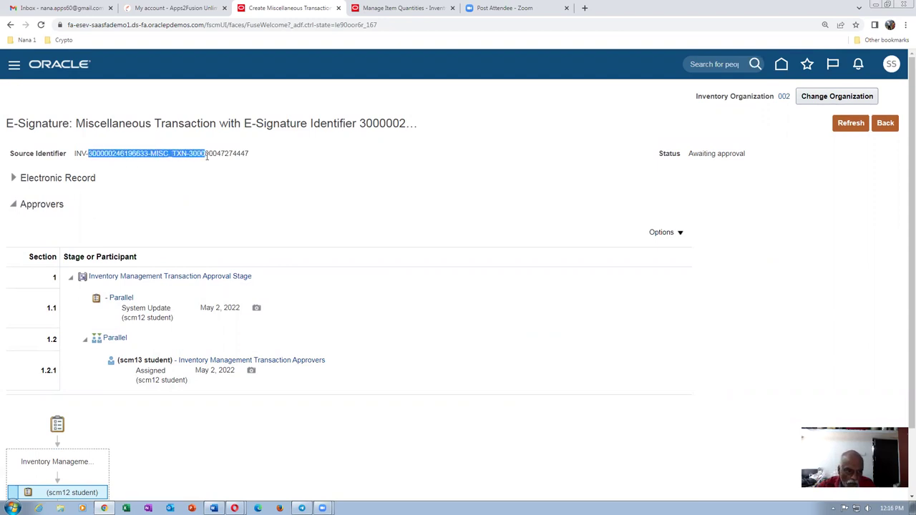
{"action": "left_click", "coordinate": [270, 202]}
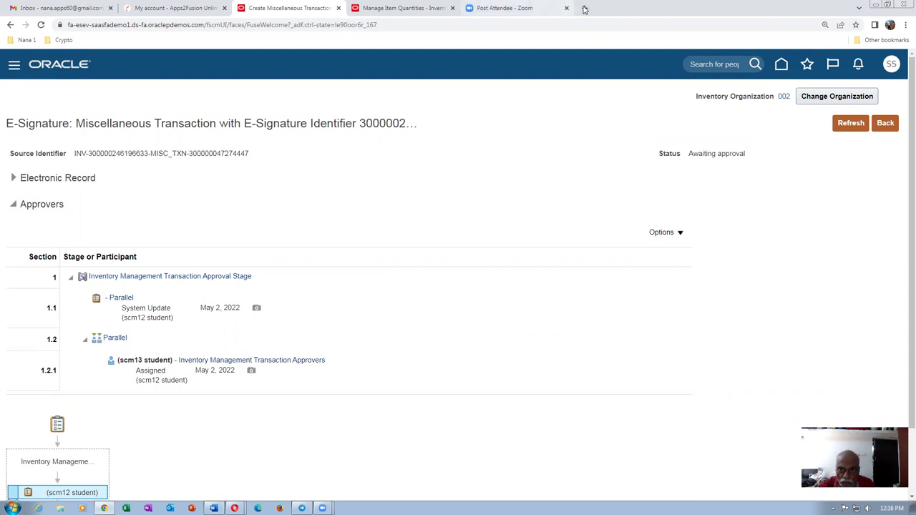
Load oraclenana.com/invpo in a new Chrome tab and scroll to the course record purchase options.
{"action": "left_click", "coordinate": [584, 8]}
{"action": "type", "text": "oraclenan"}
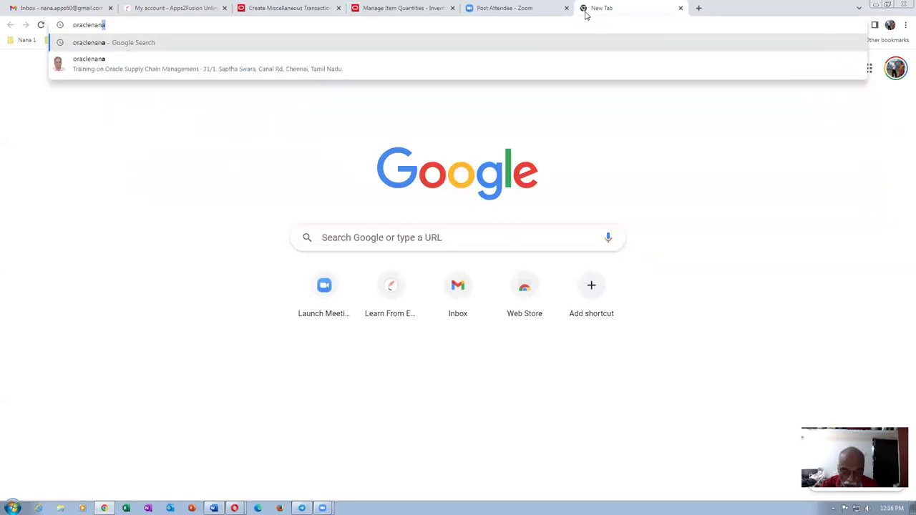
{"action": "type", "text": "a.com/invpo"}
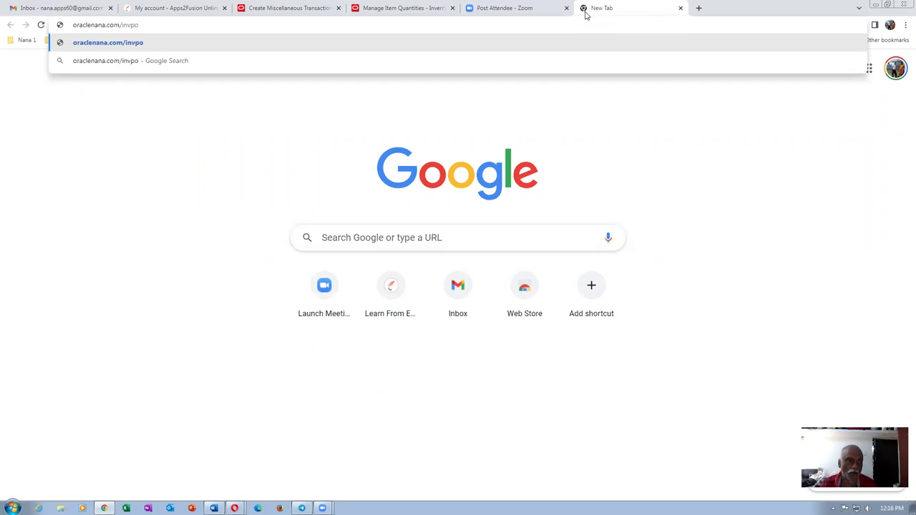
{"action": "key", "text": "Return"}
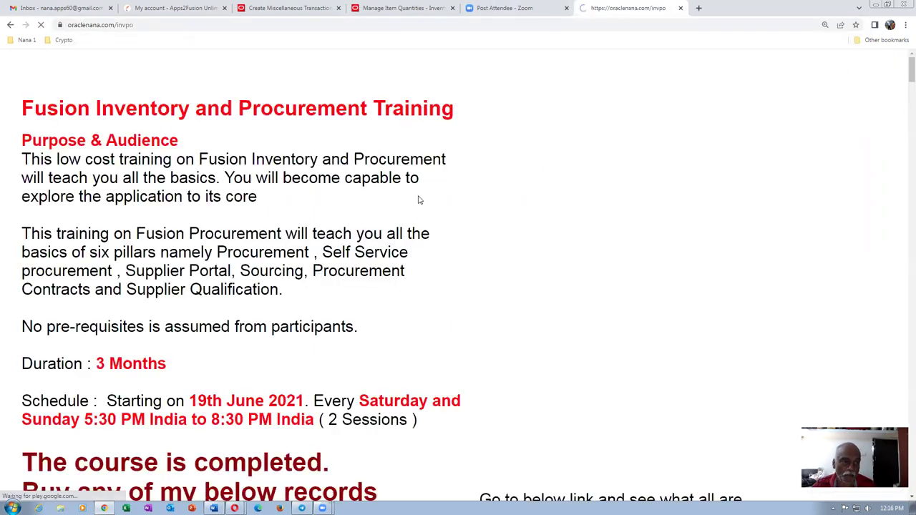
{"action": "scroll", "coordinate": [433, 228], "scroll_direction": "down", "scroll_amount": 3}
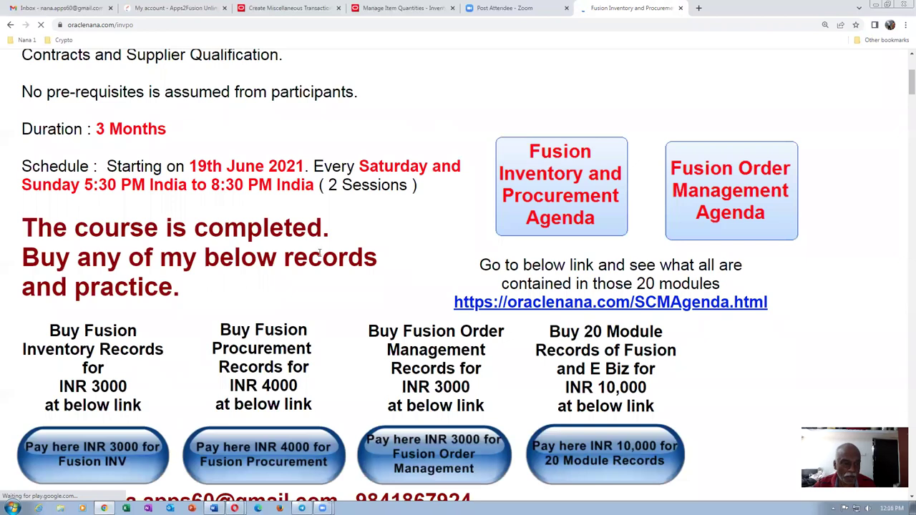
{"action": "scroll", "coordinate": [320, 252], "scroll_direction": "down", "scroll_amount": 1}
{"action": "scroll", "coordinate": [137, 372], "scroll_direction": "down", "scroll_amount": 1}
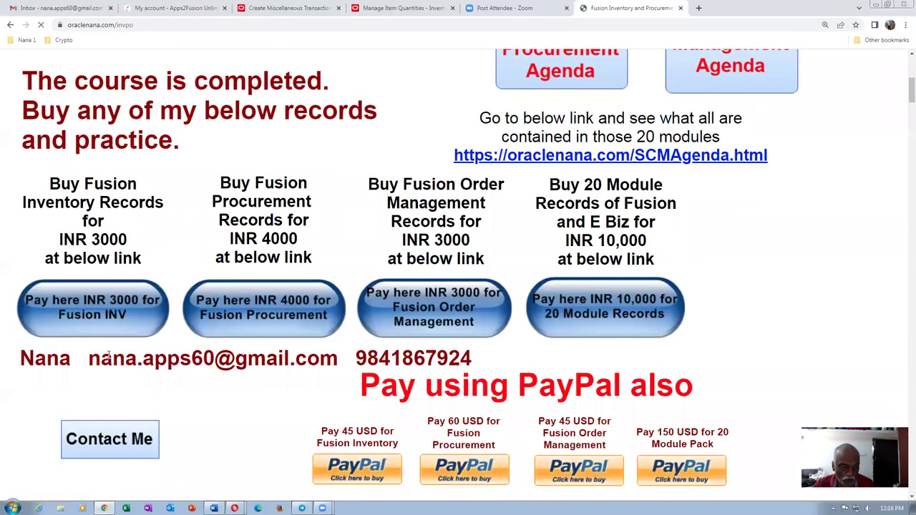